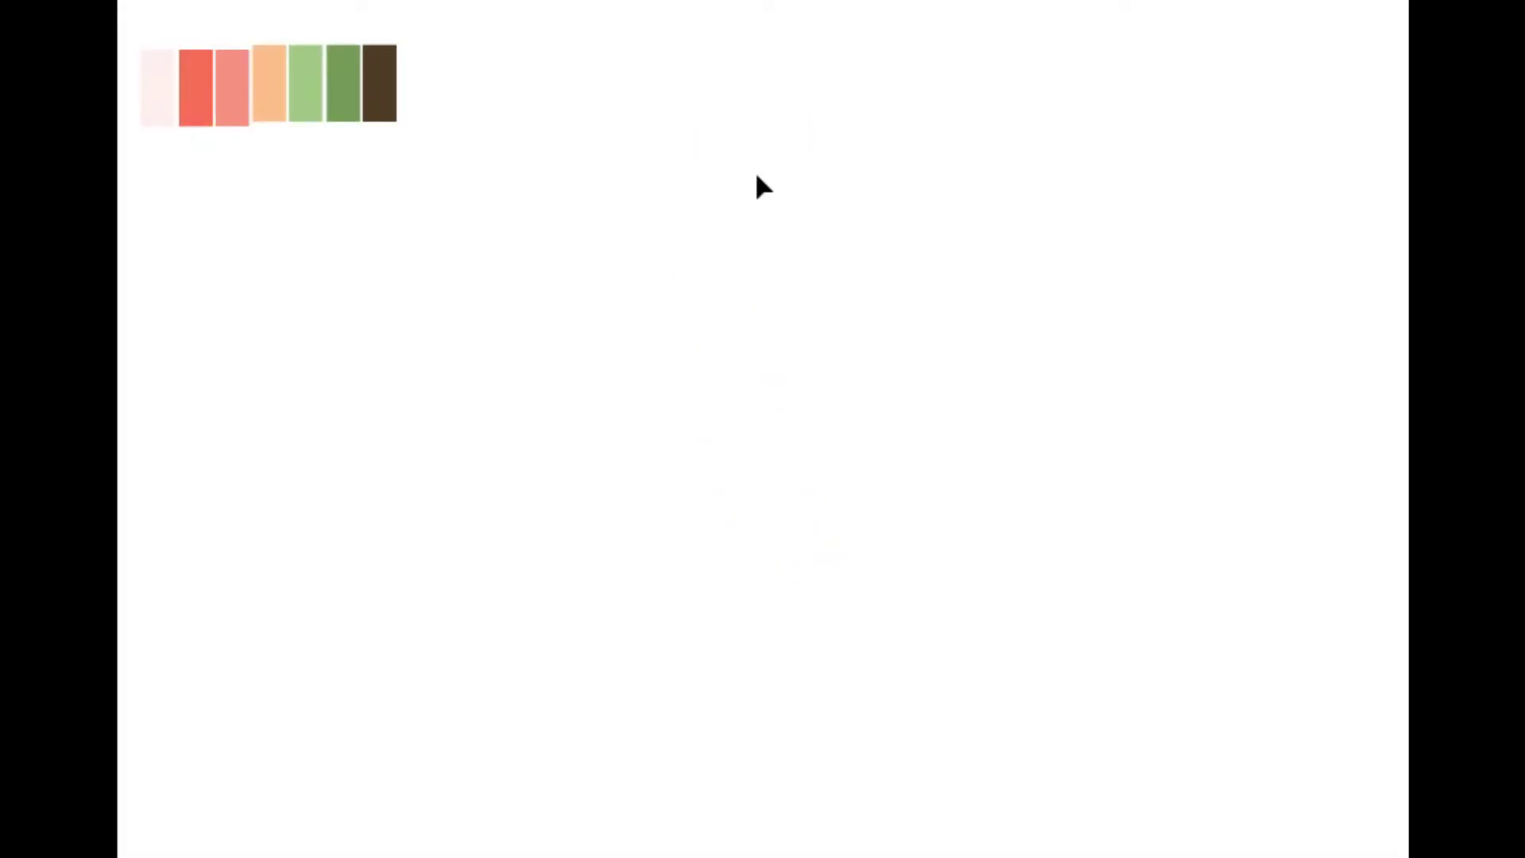
# Marquee-select all the sketched popsicle outline paths
pyautogui.moveTo(713, 54); pyautogui.dragTo(893, 202)
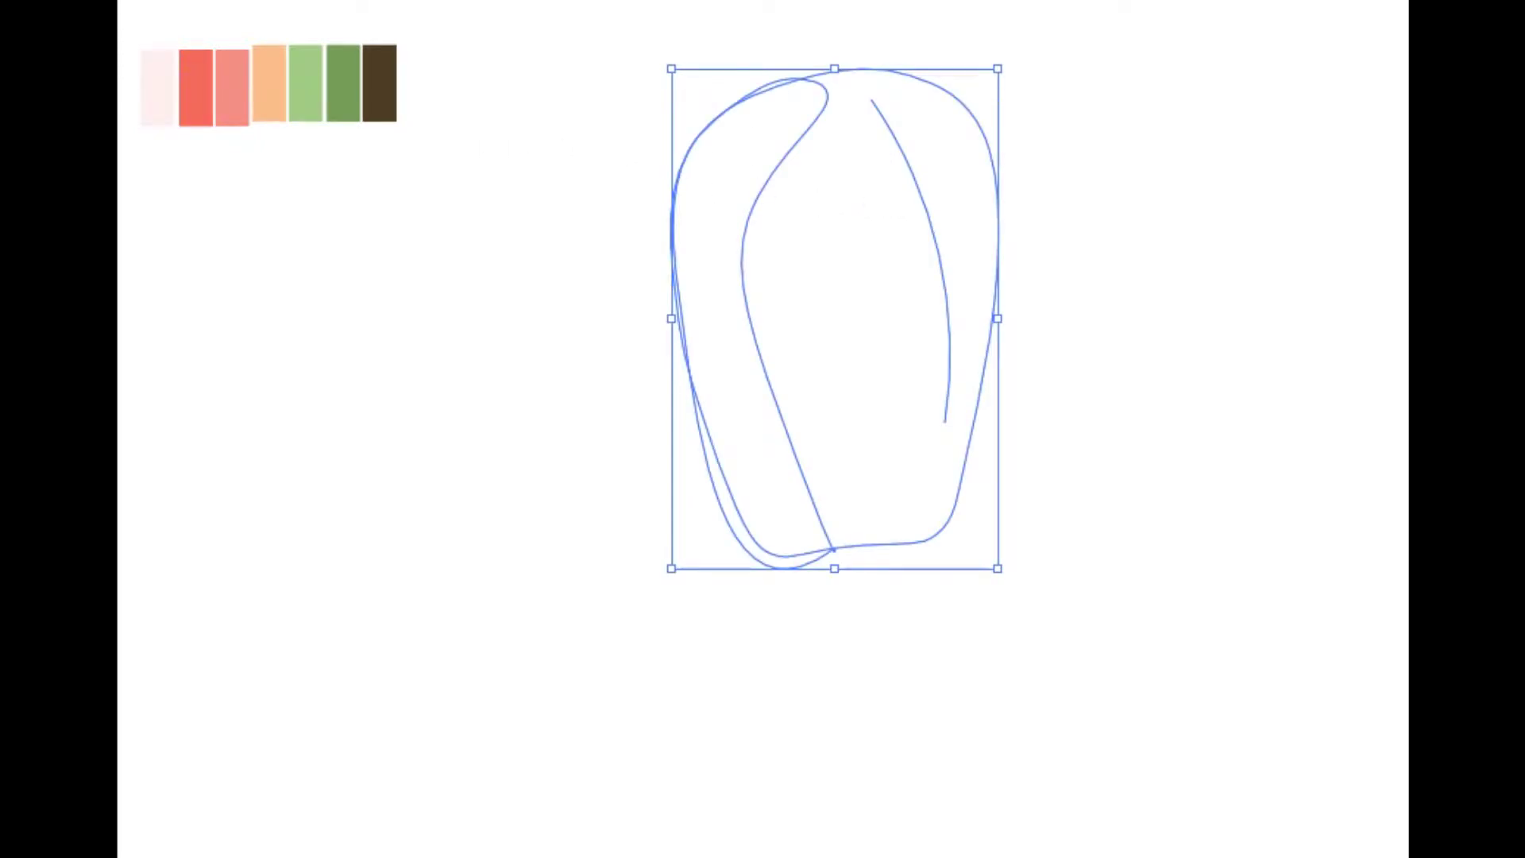
pyautogui.press('i')
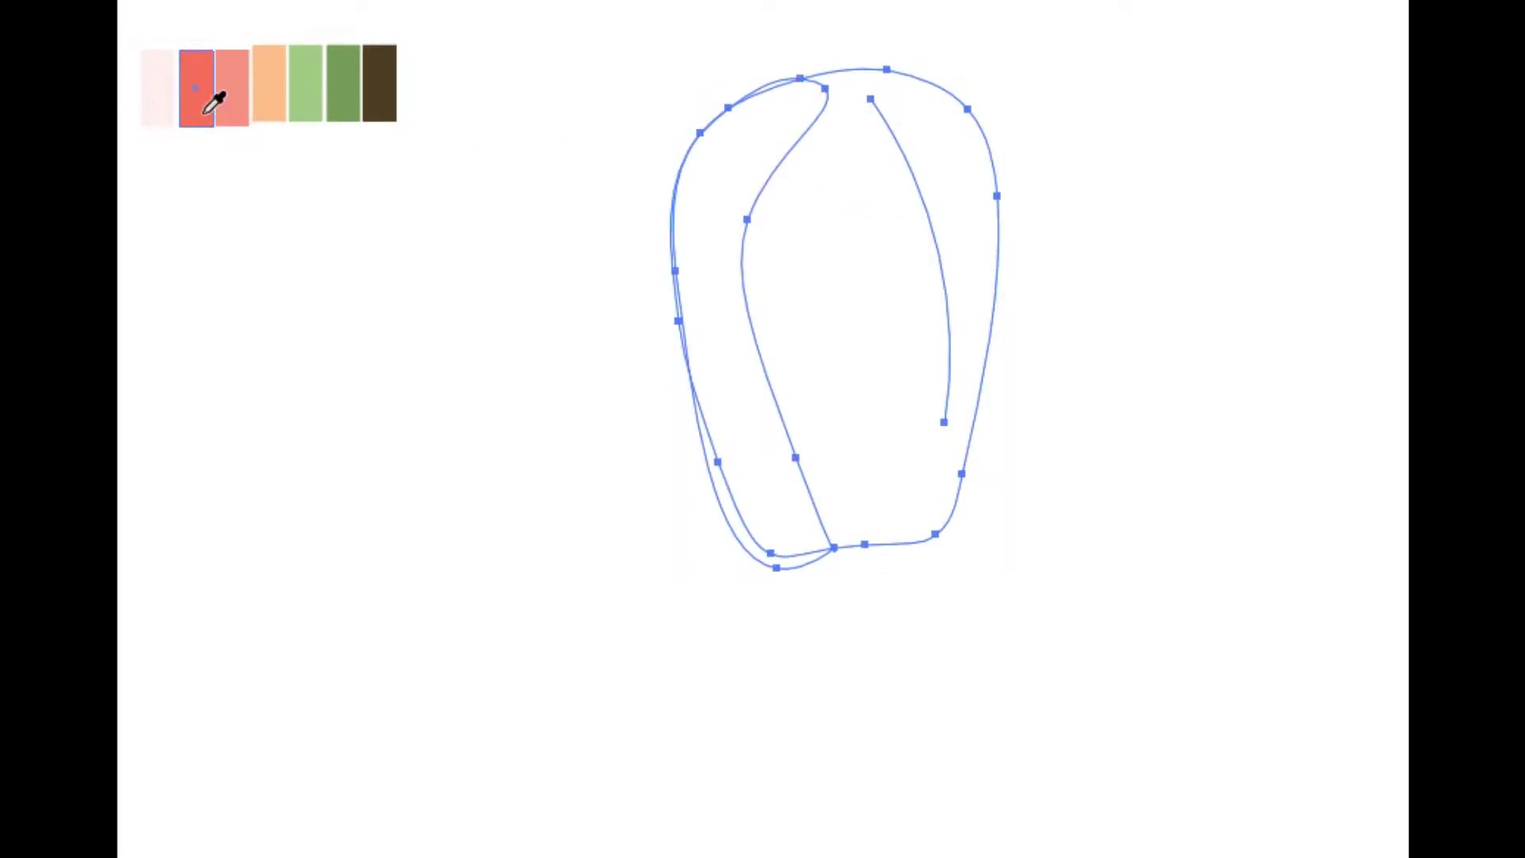
# Fill the popsicle outline shapes red and the front body section light pink
pyautogui.click(205, 111)
pyautogui.press('v')
pyautogui.click(685, 8)
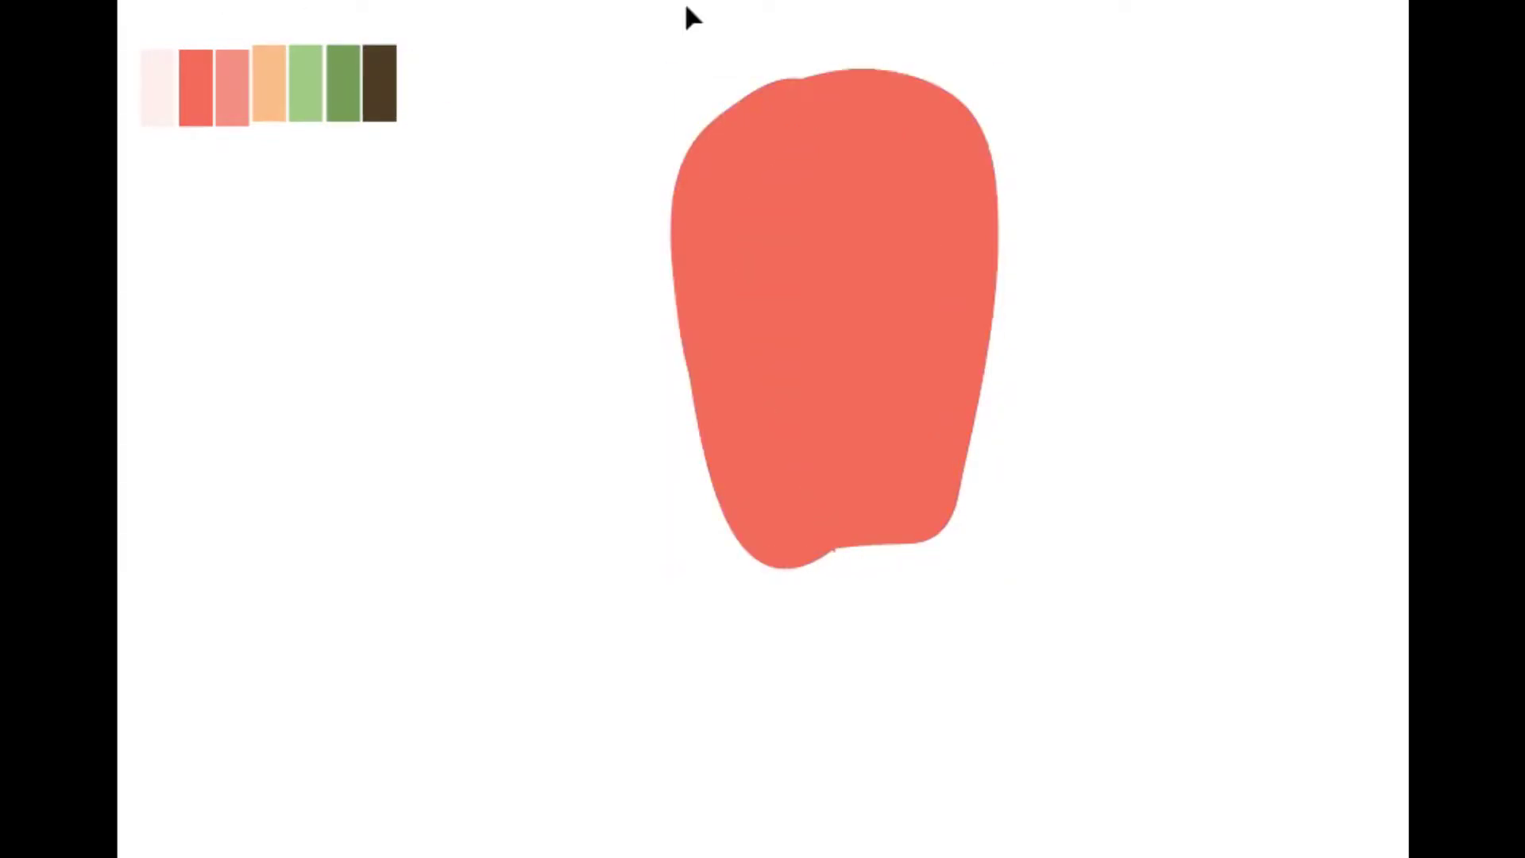
pyautogui.click(854, 81)
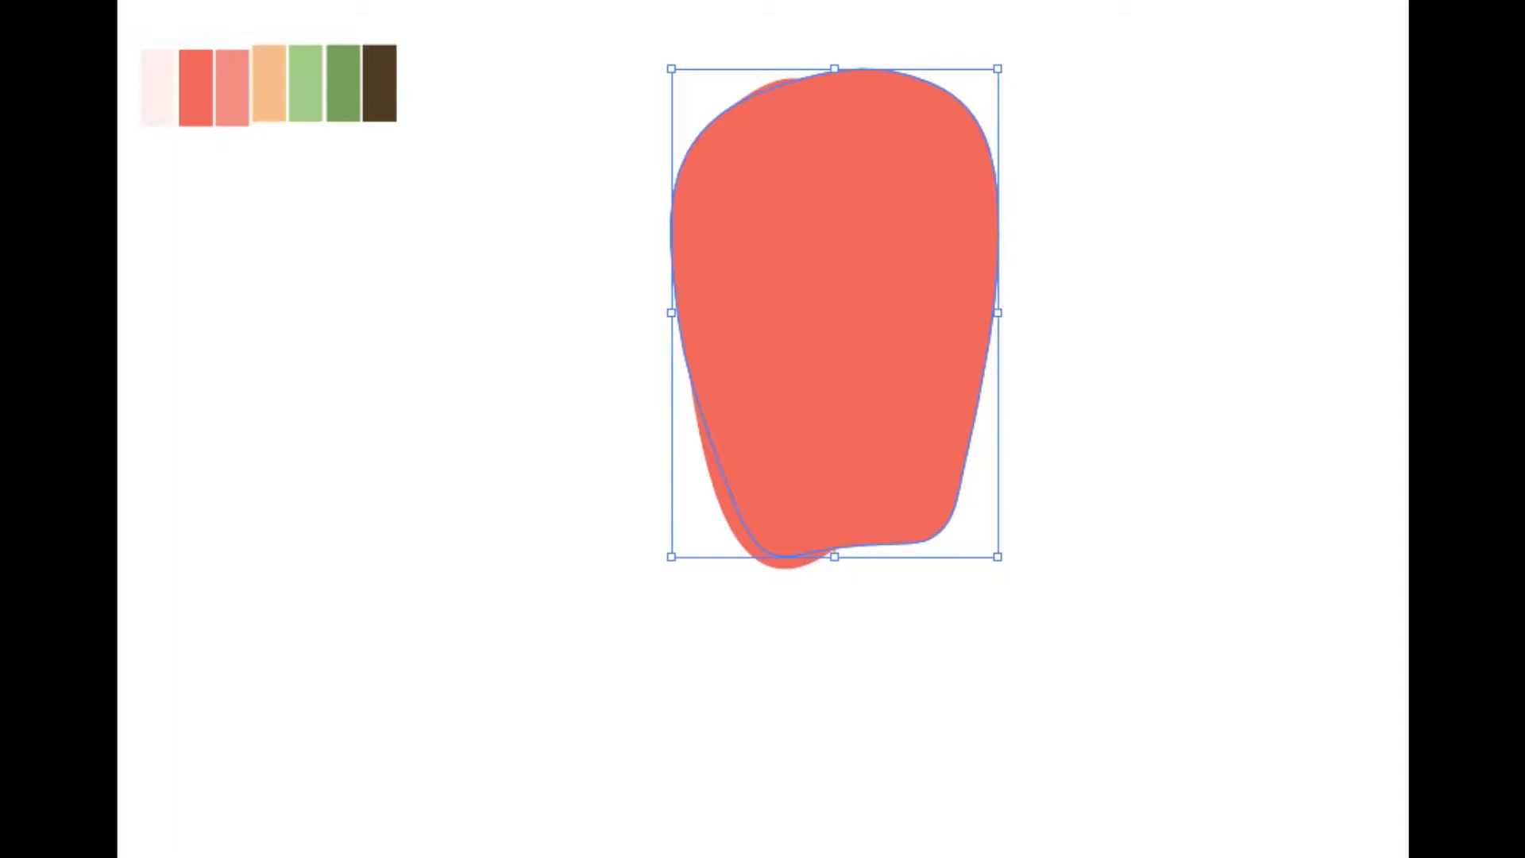
pyautogui.press('i')
pyautogui.click(238, 102)
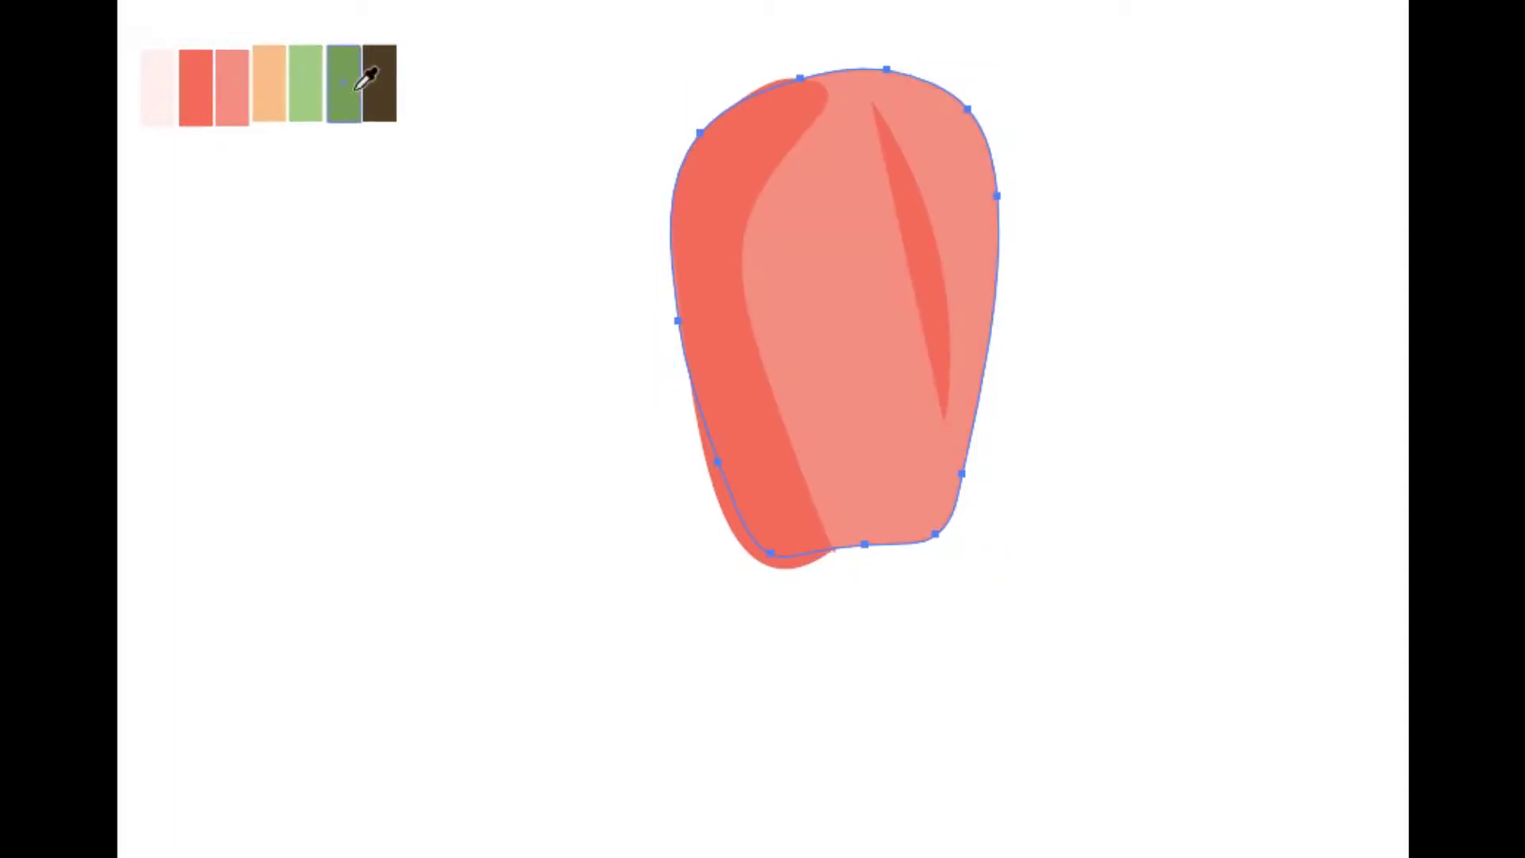
pyautogui.press('v')
pyautogui.click(588, 262)
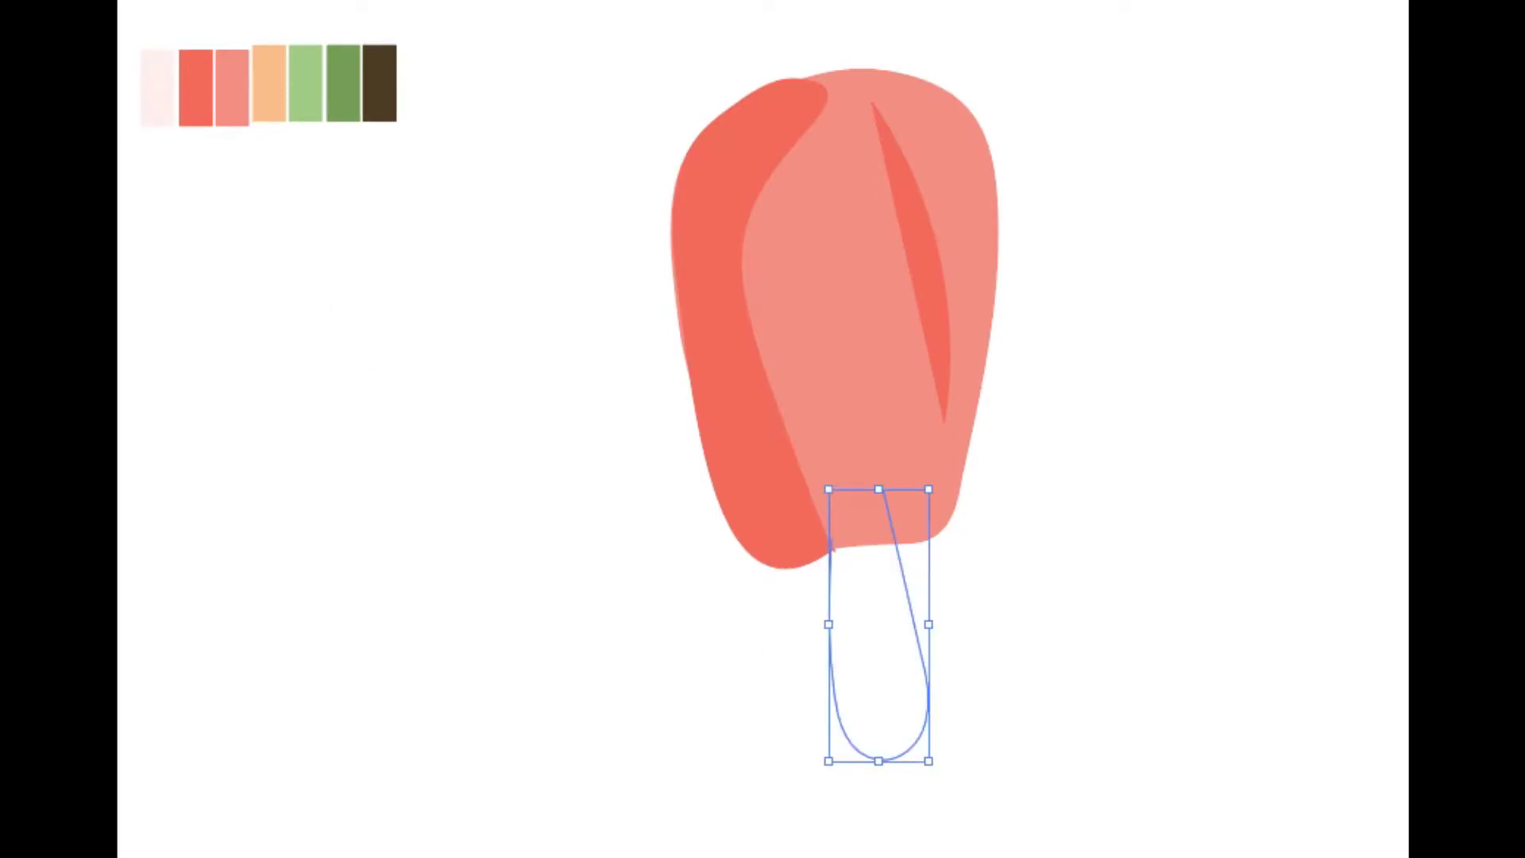
# Fill the popsicle stick with the peach swatch
pyautogui.press('i')
pyautogui.click(276, 102)
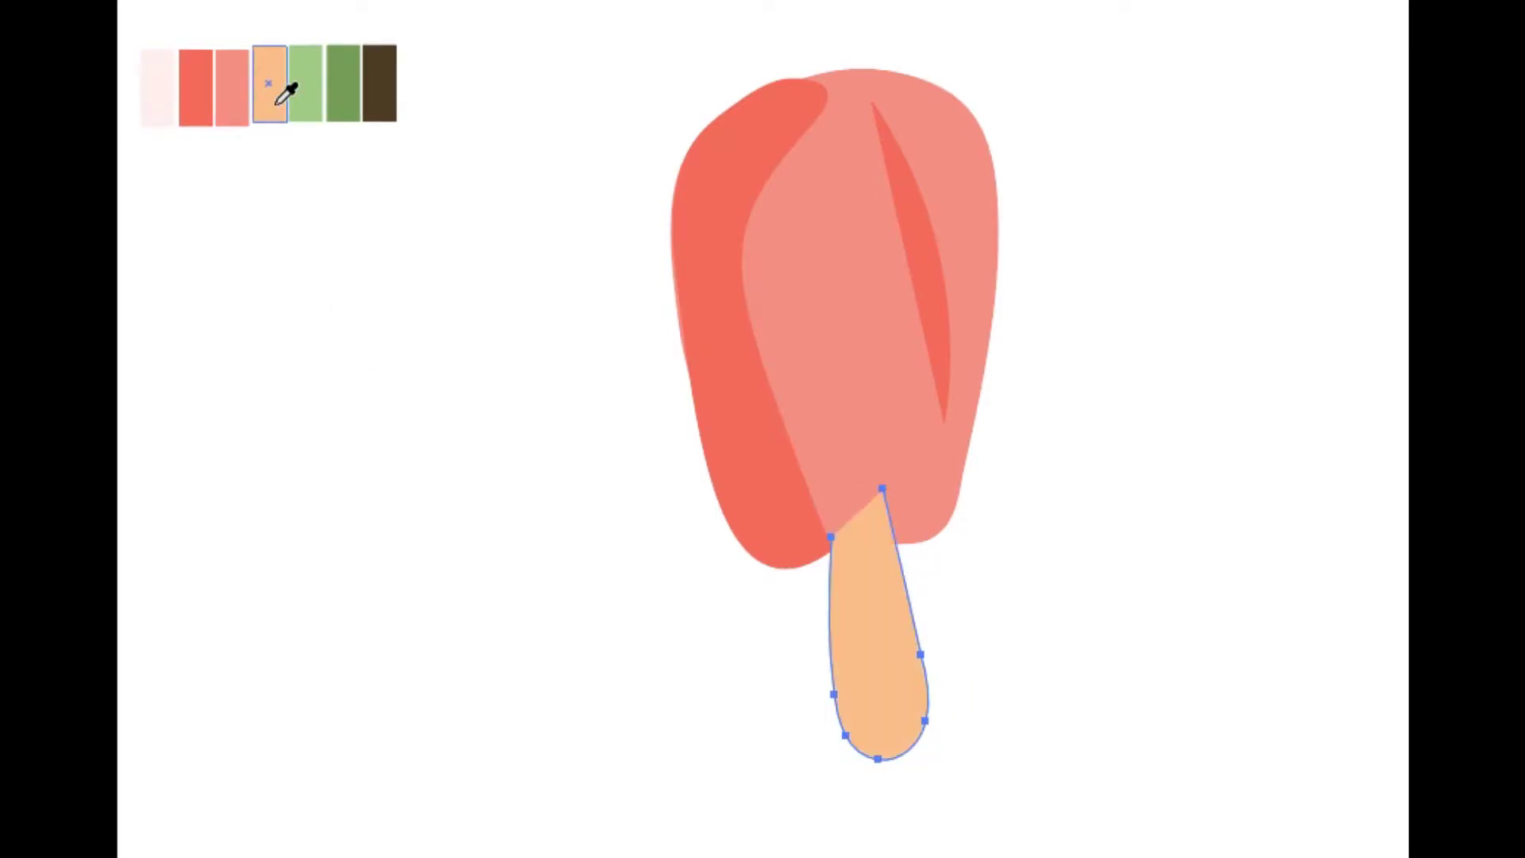
pyautogui.press('v')
pyautogui.click(1014, 220)
pyautogui.click(935, 278)
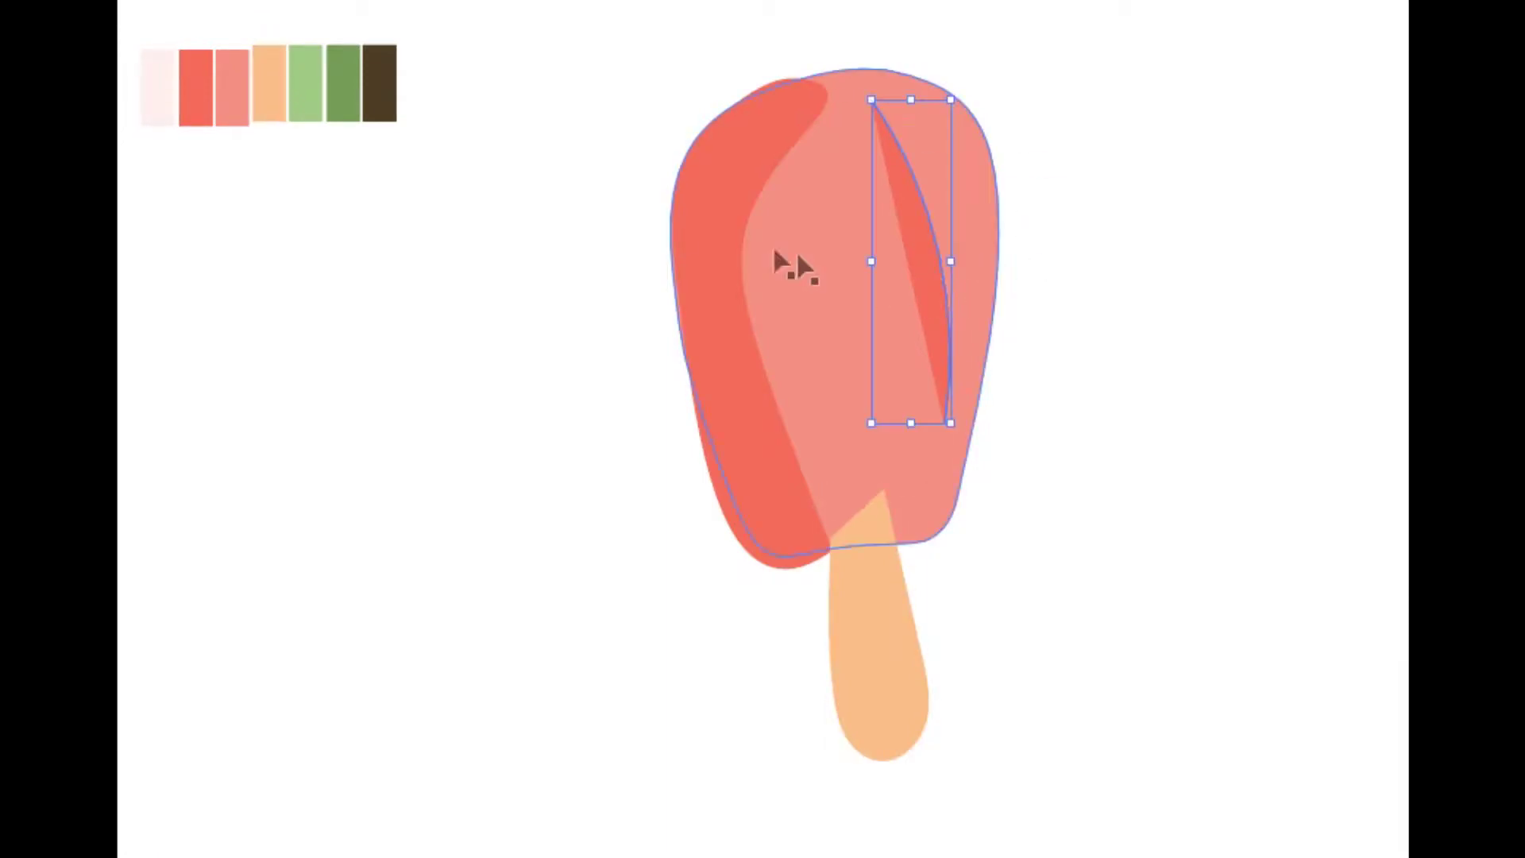
# Make the thin stripe a pale-pink, unfilled brush-stroke highlight, then deselect it
pyautogui.press('i')
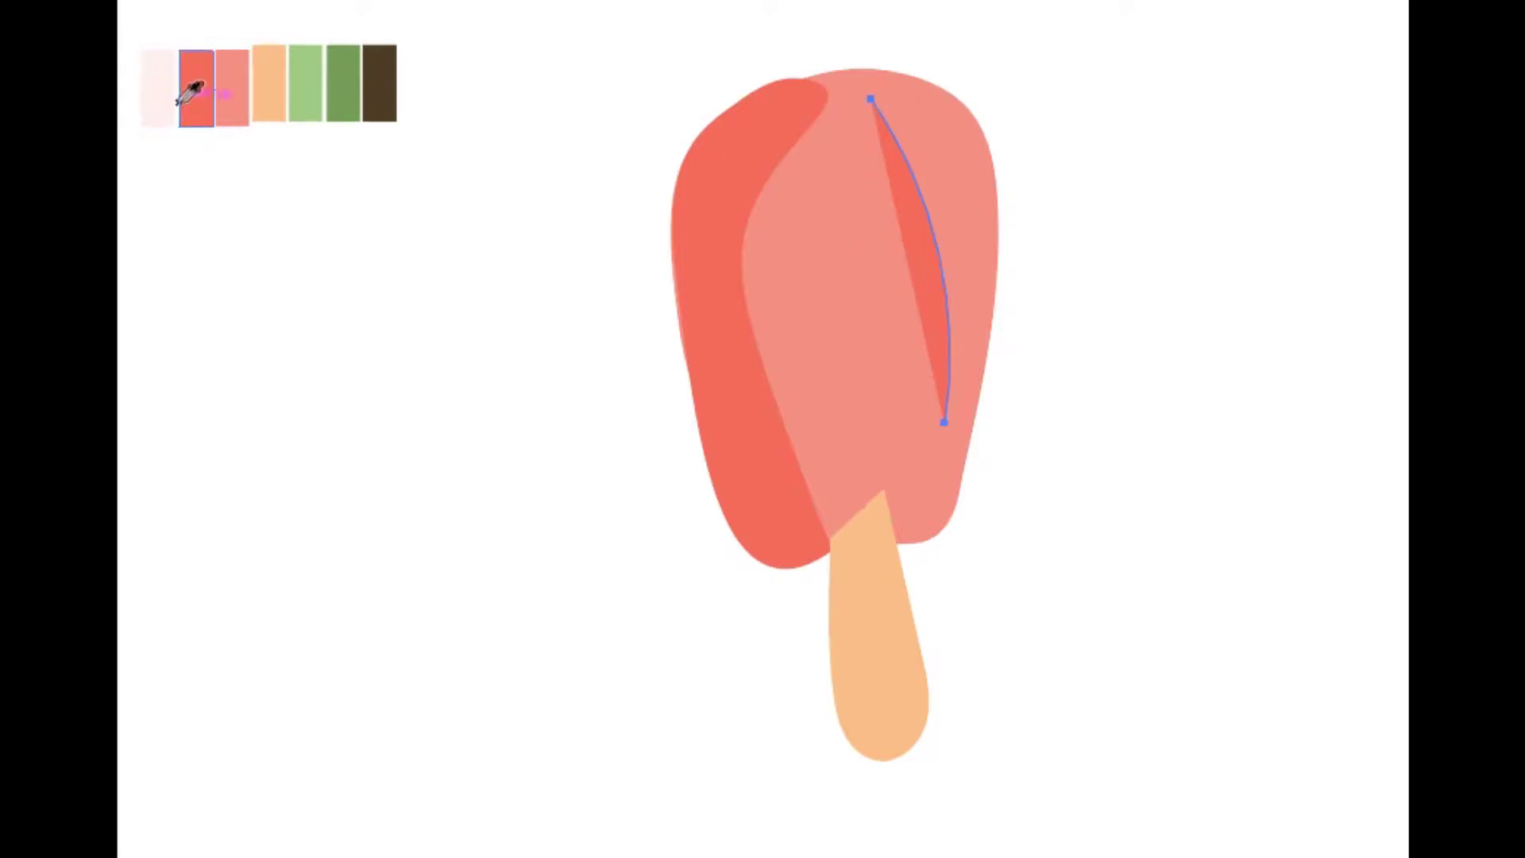
pyautogui.click(164, 101)
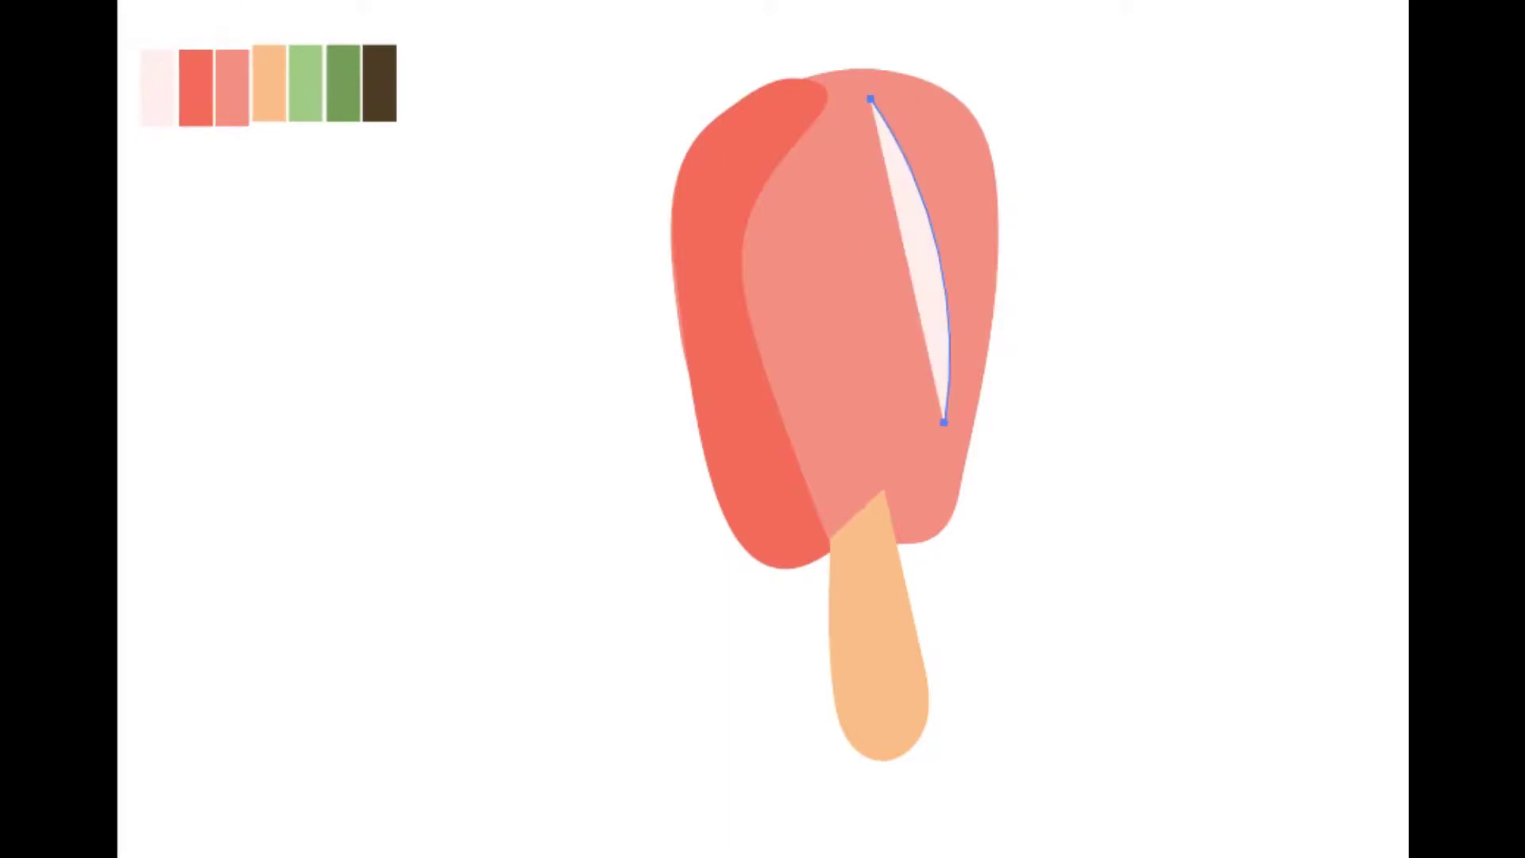
pyautogui.press('/')
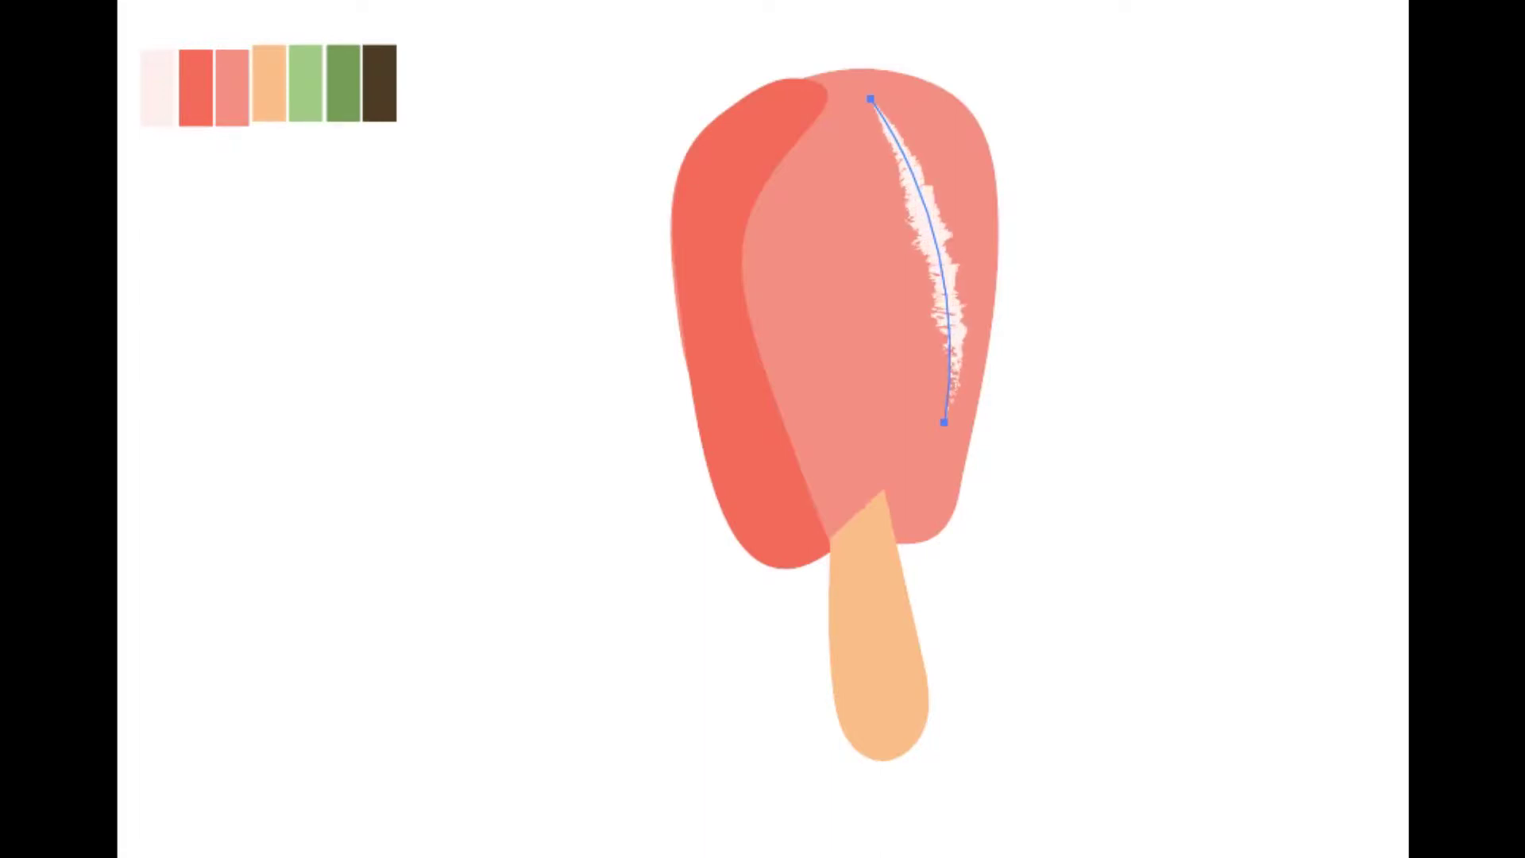
pyautogui.press('v')
pyautogui.hotkey('ctrl', 'shift', 'a')
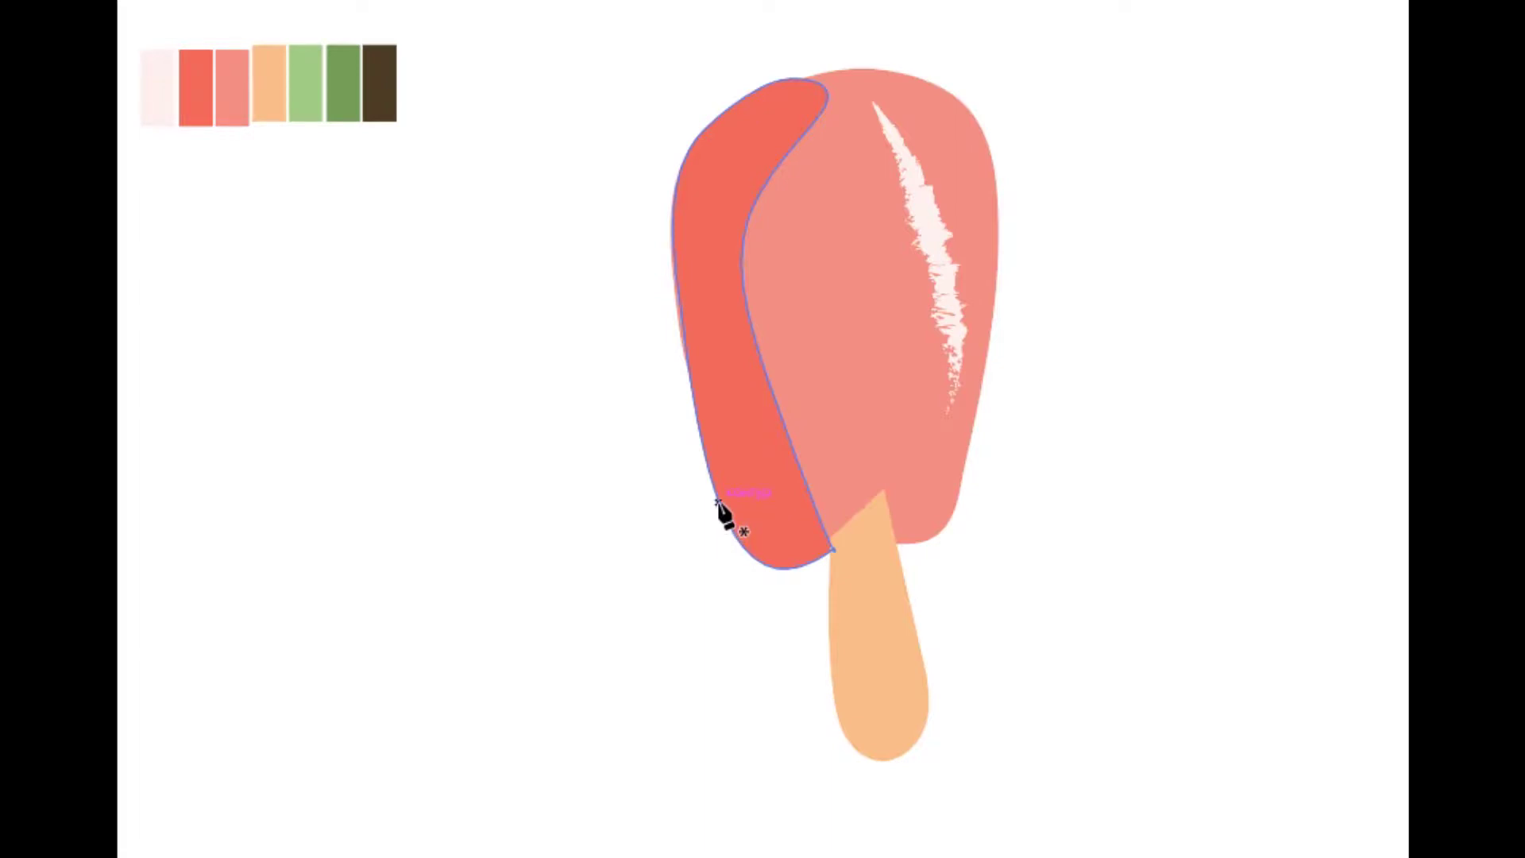
# Draw a closed wavy band along the bottom of the popsicle body with the Pen tool
pyautogui.click(718, 503)
pyautogui.moveTo(764, 581); pyautogui.dragTo(810, 589)
pyautogui.moveTo(866, 545)
pyautogui.mouseDown()
pyautogui.moveTo(952, 542)
pyautogui.moveTo(971, 488)
pyautogui.mouseUp()
pyautogui.click(897, 544)
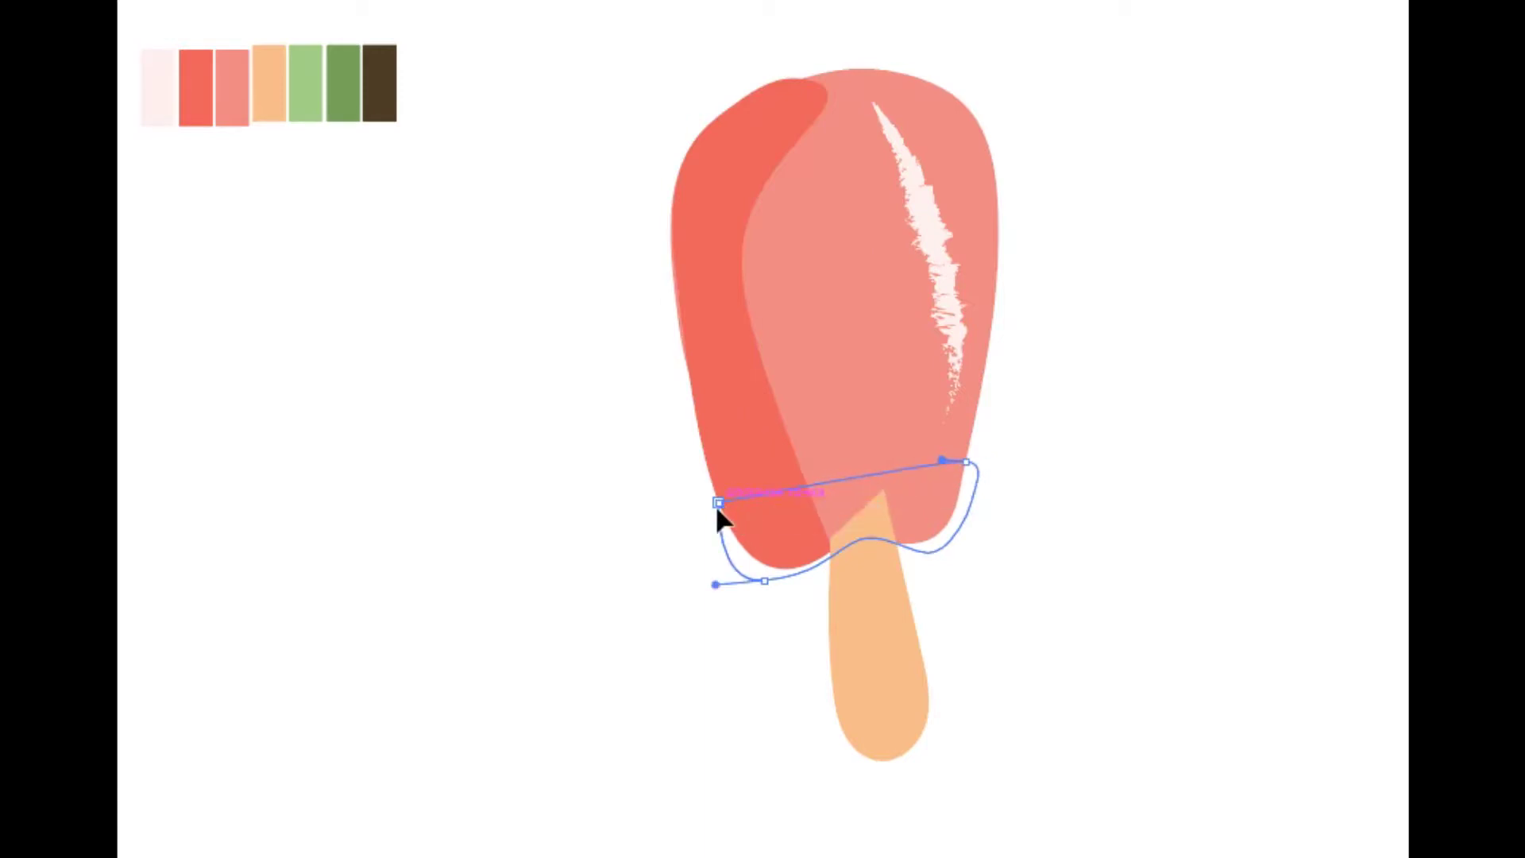
pyautogui.click(717, 504)
# Fill the band light green, after briefly trying dark green
pyautogui.press('i')
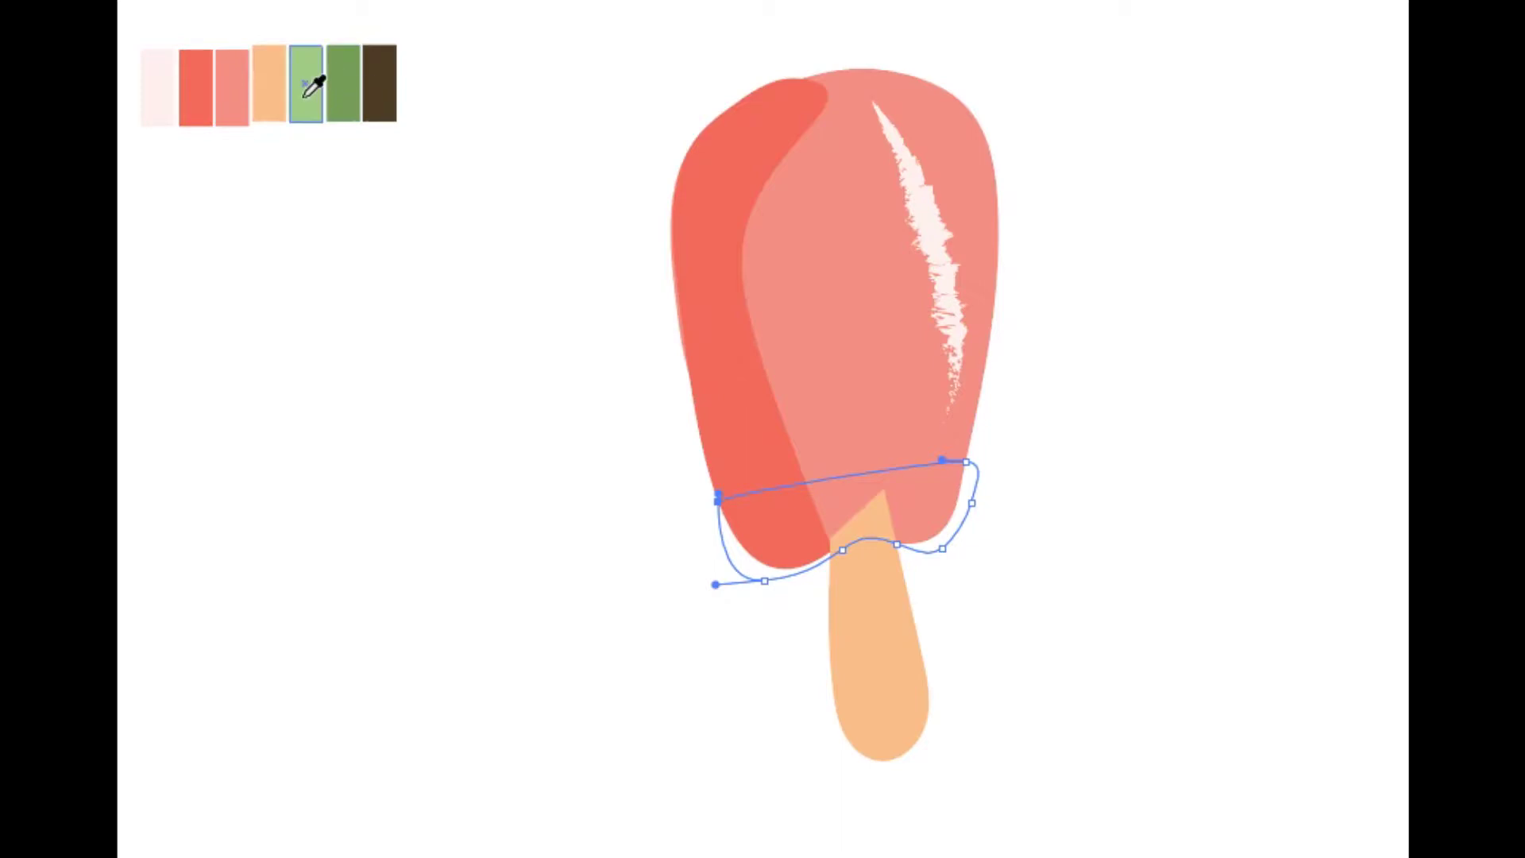
pyautogui.click(307, 91)
pyautogui.click(347, 93)
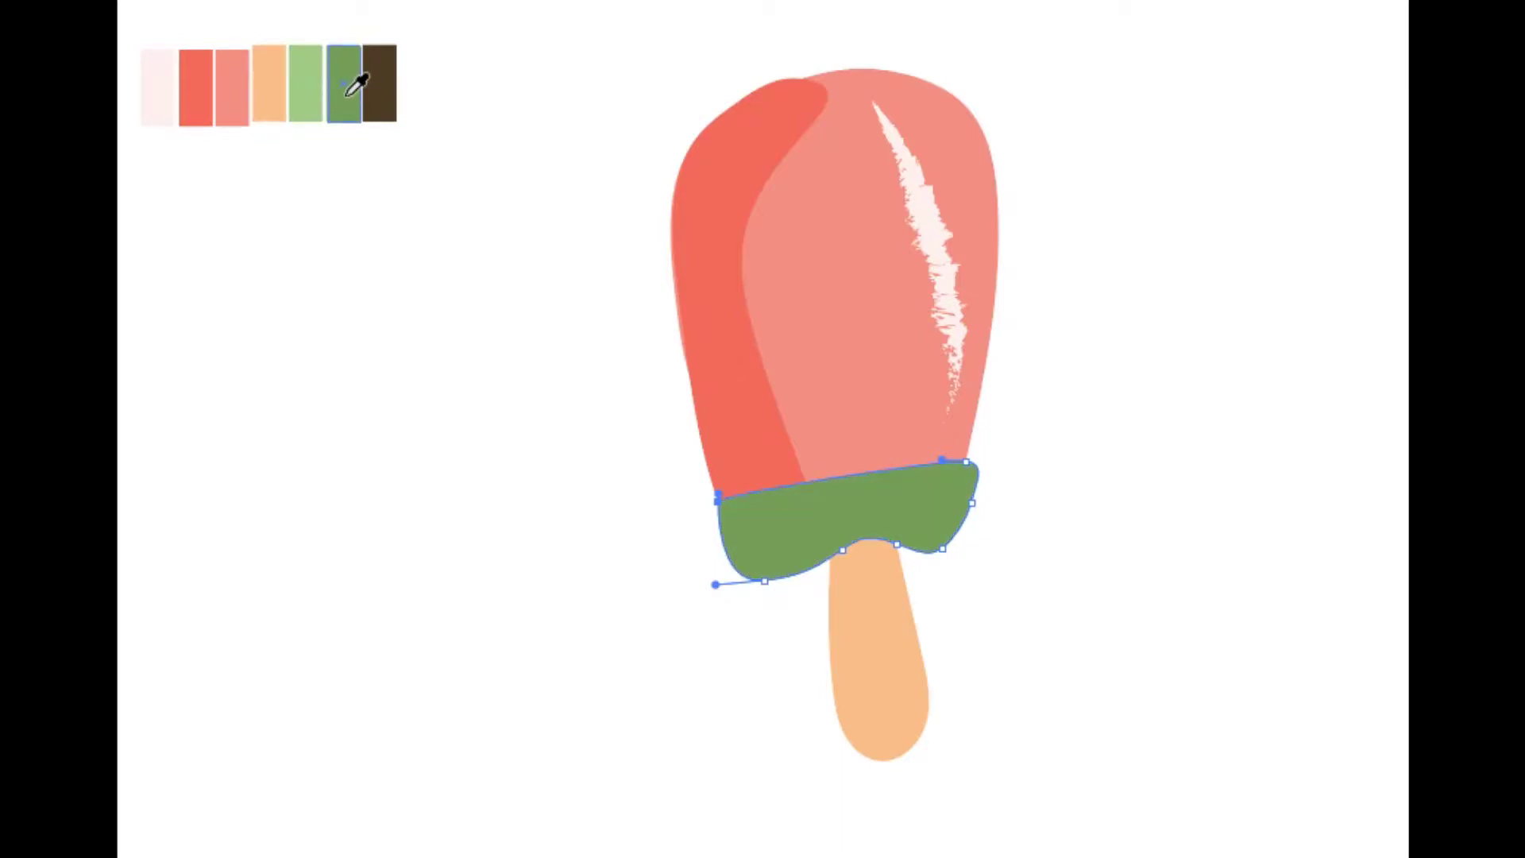
pyautogui.click(321, 99)
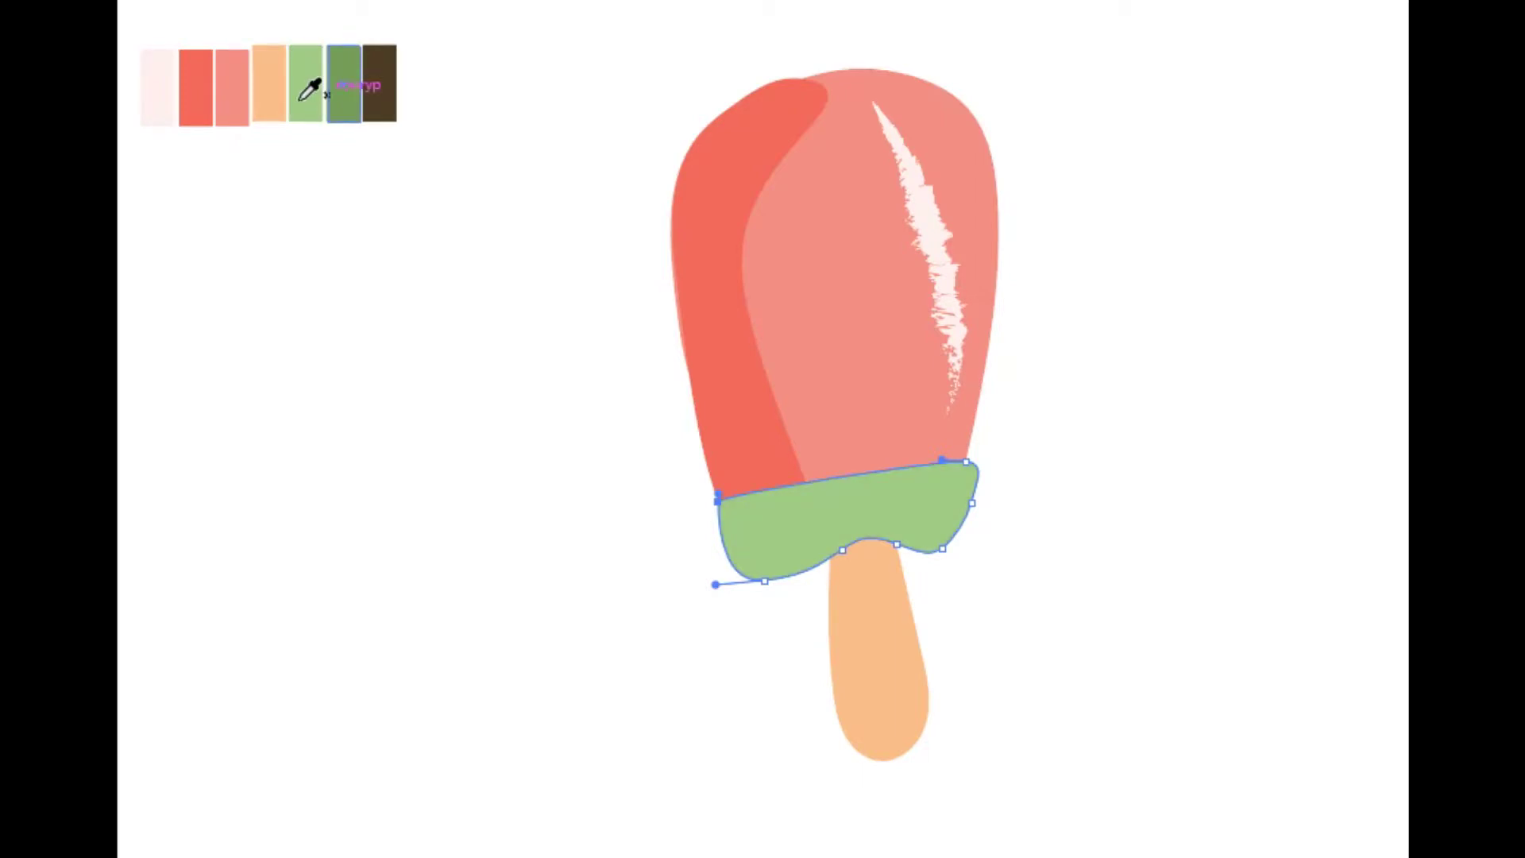
pyautogui.press('v')
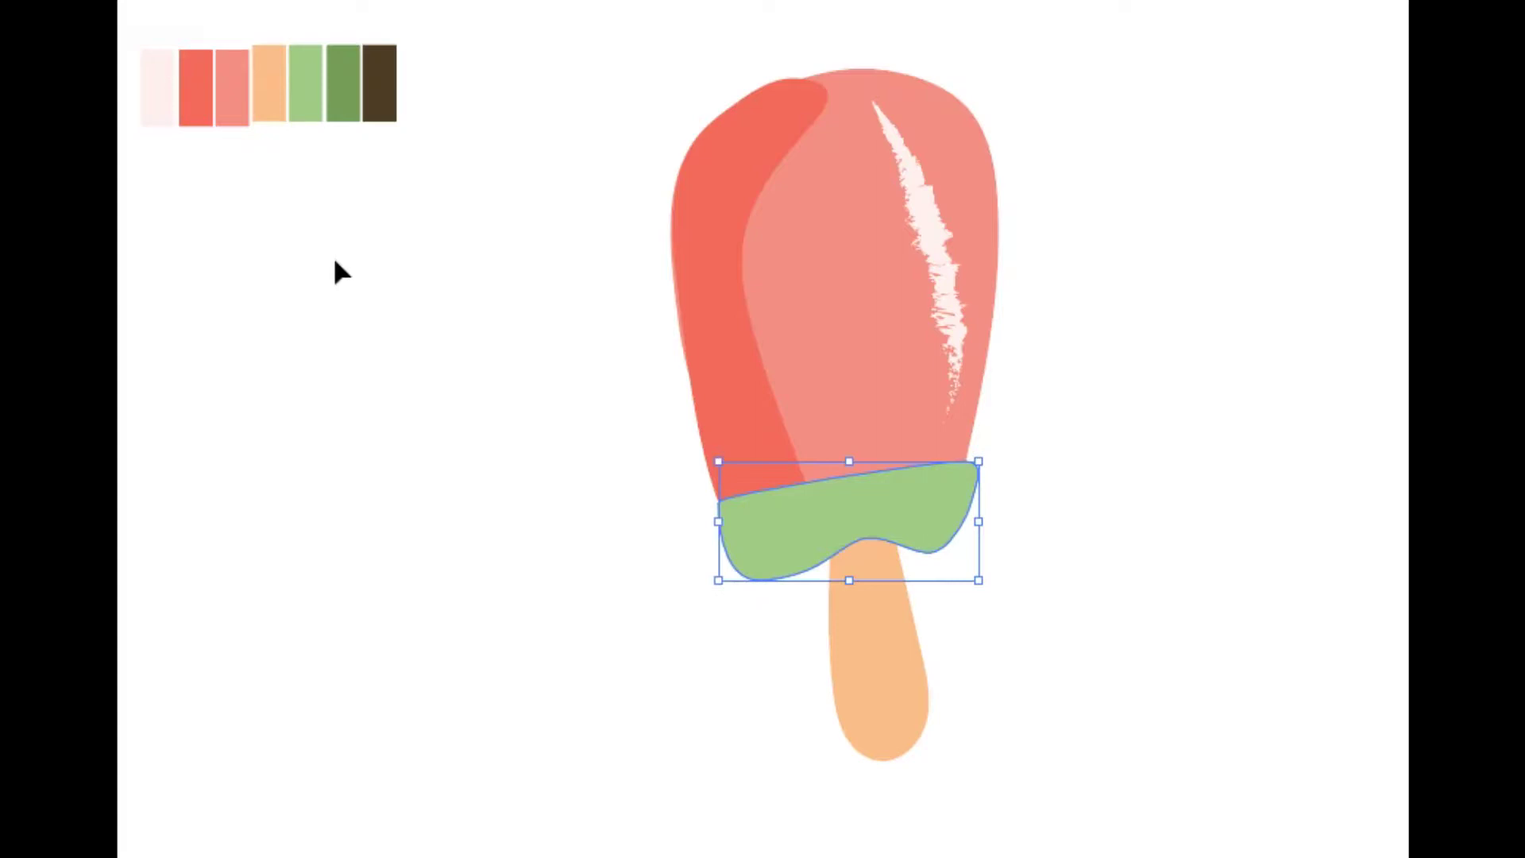
pyautogui.click(307, 220)
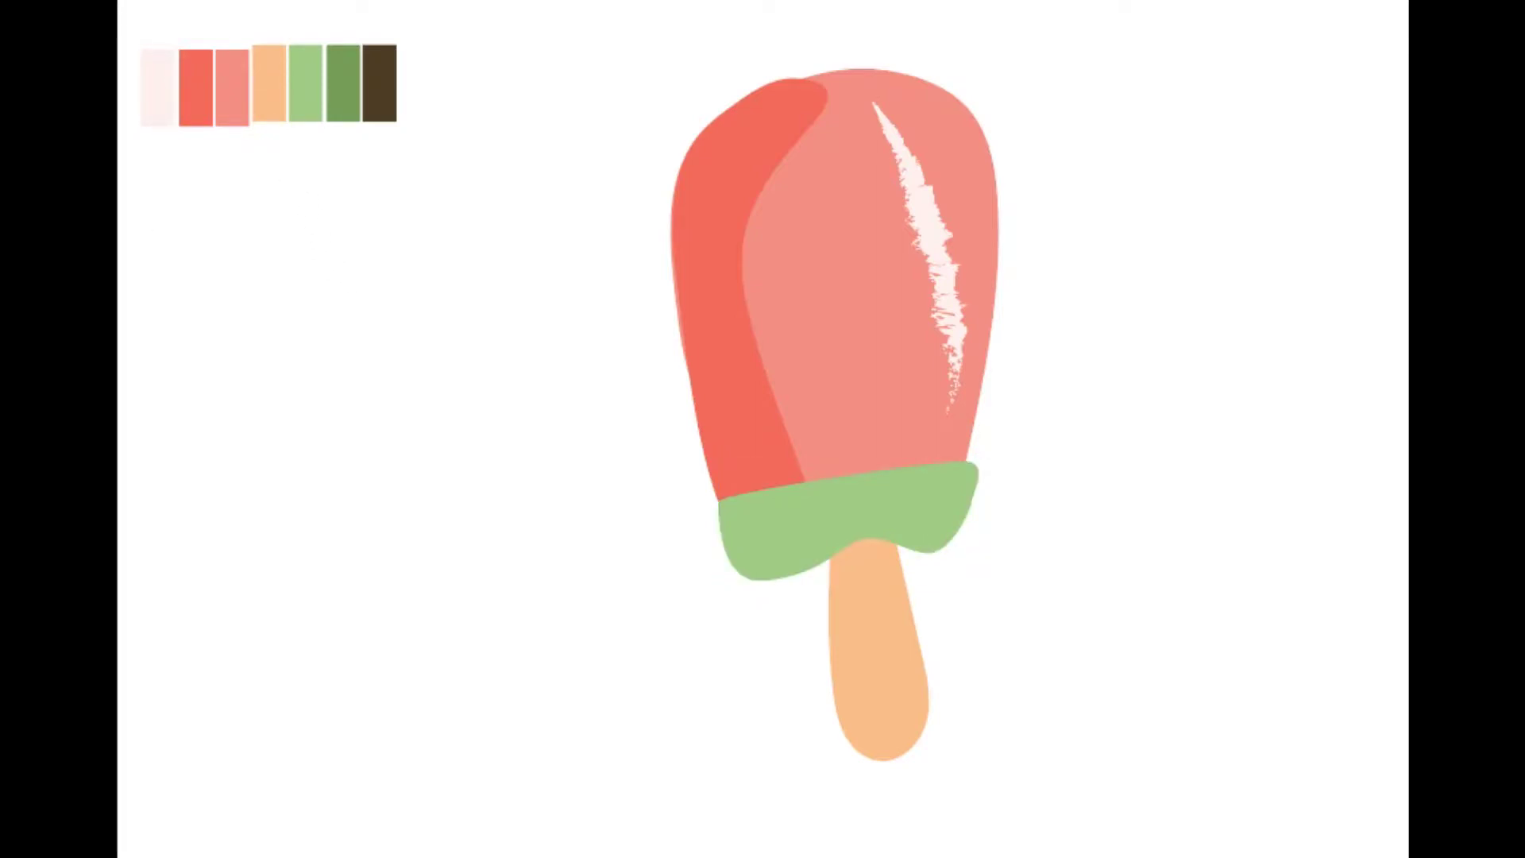
pyautogui.press('i')
pyautogui.press('p')
# Draw a closed wavy peach band between the red body and green base, then select it
pyautogui.moveTo(719, 510); pyautogui.dragTo(755, 494)
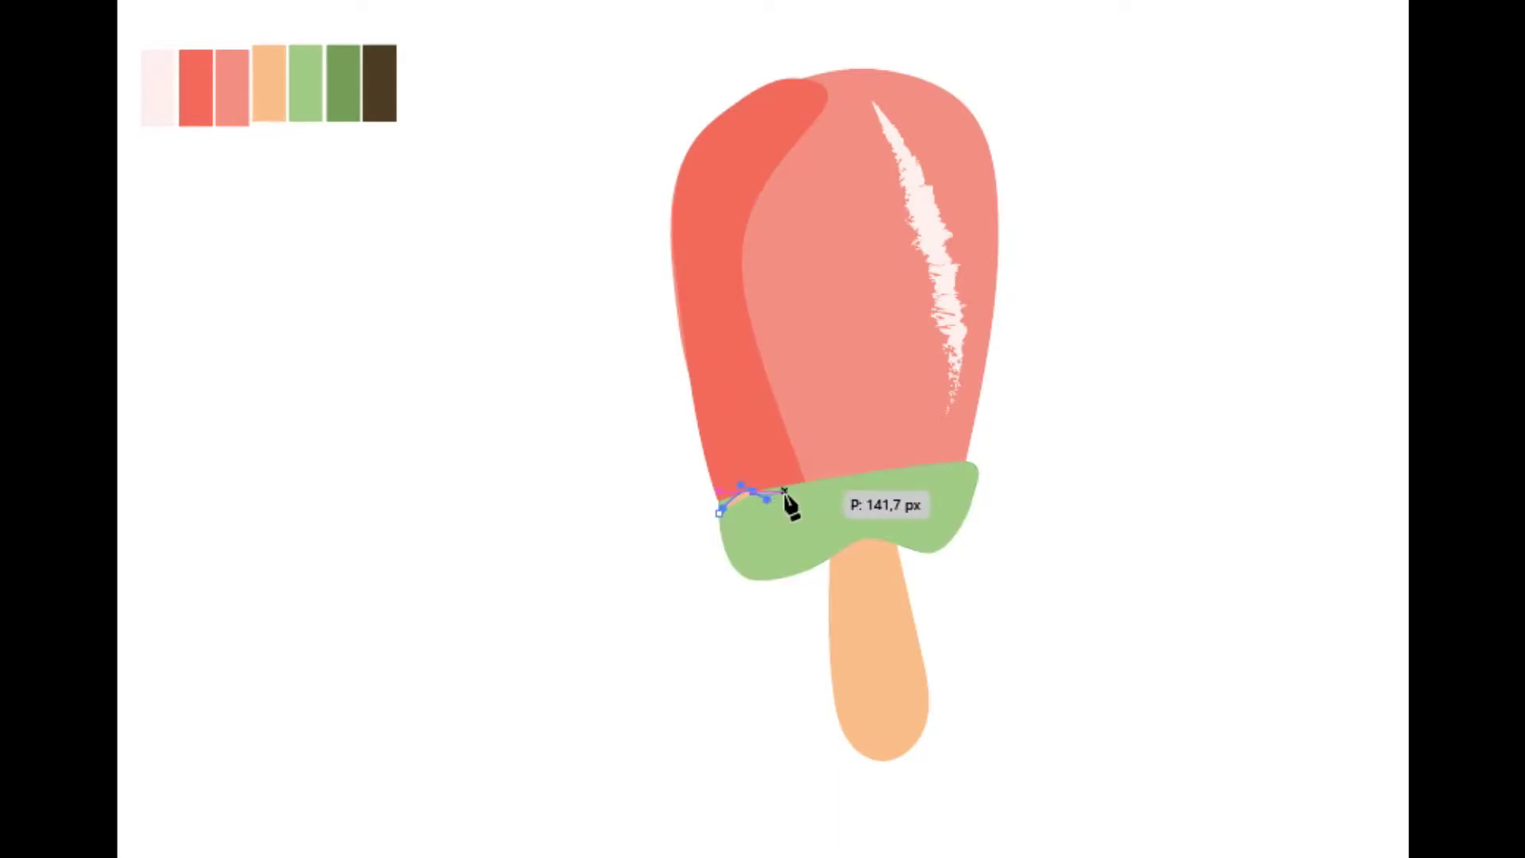
pyautogui.moveTo(834, 477)
pyautogui.mouseDown()
pyautogui.moveTo(944, 474)
pyautogui.moveTo(980, 448)
pyautogui.moveTo(936, 407)
pyautogui.moveTo(888, 432)
pyautogui.mouseUp()
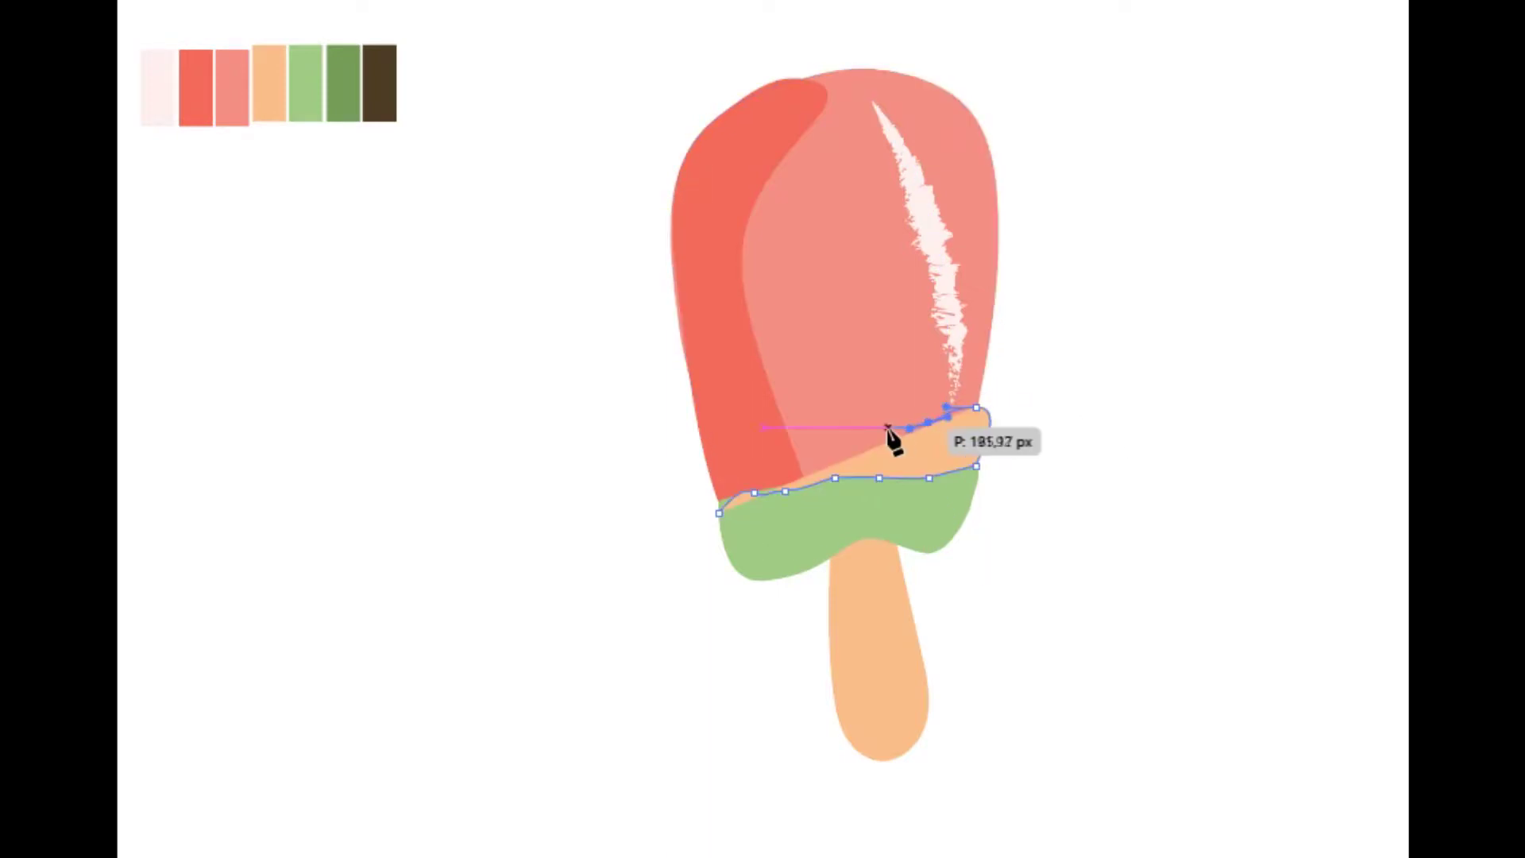
pyautogui.moveTo(795, 447); pyautogui.dragTo(704, 457)
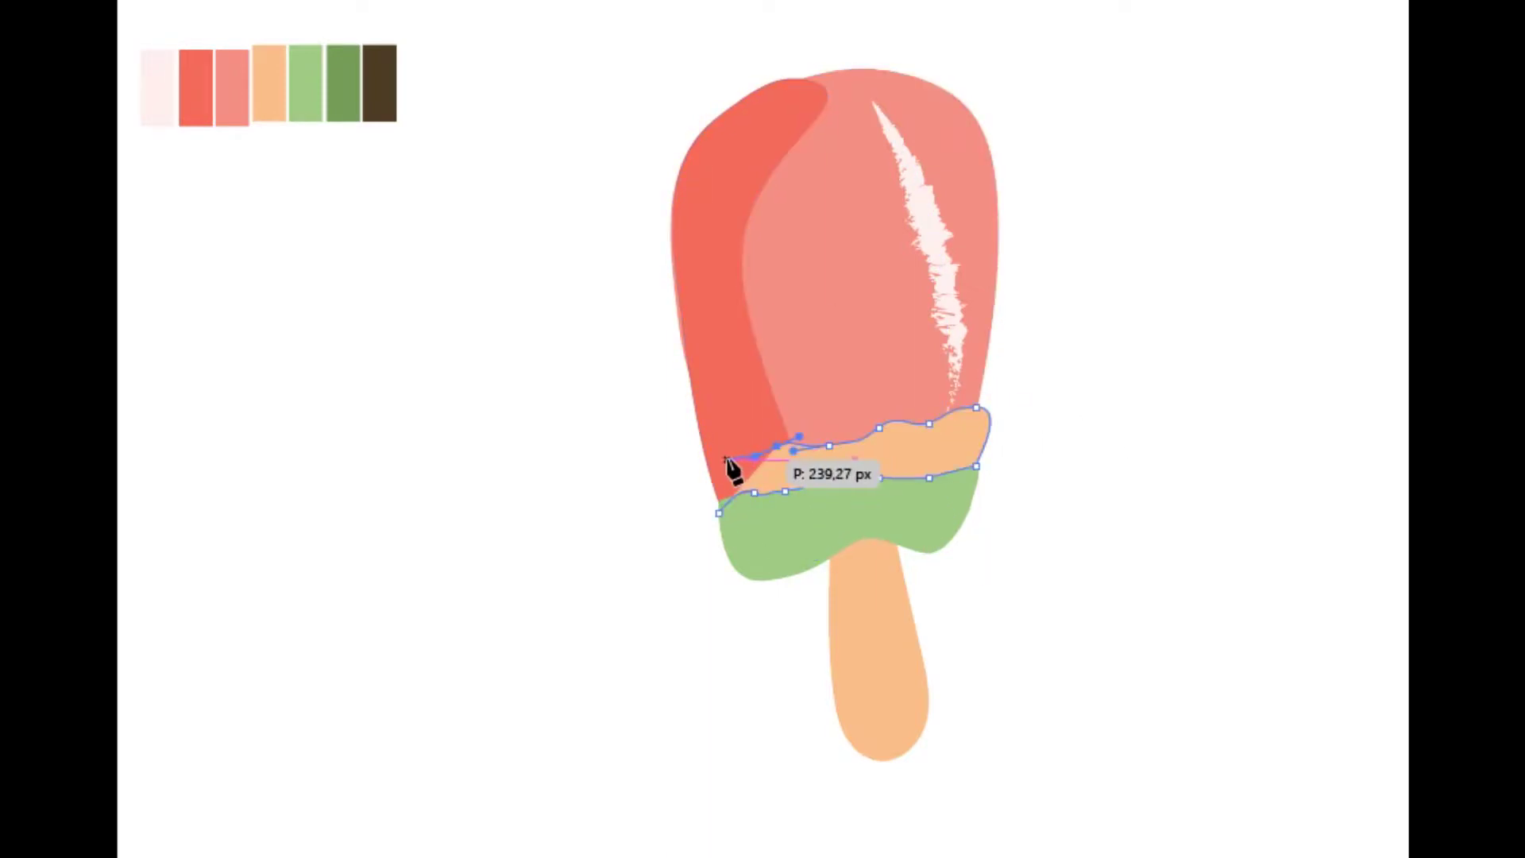
pyautogui.moveTo(719, 513); pyautogui.dragTo(754, 492)
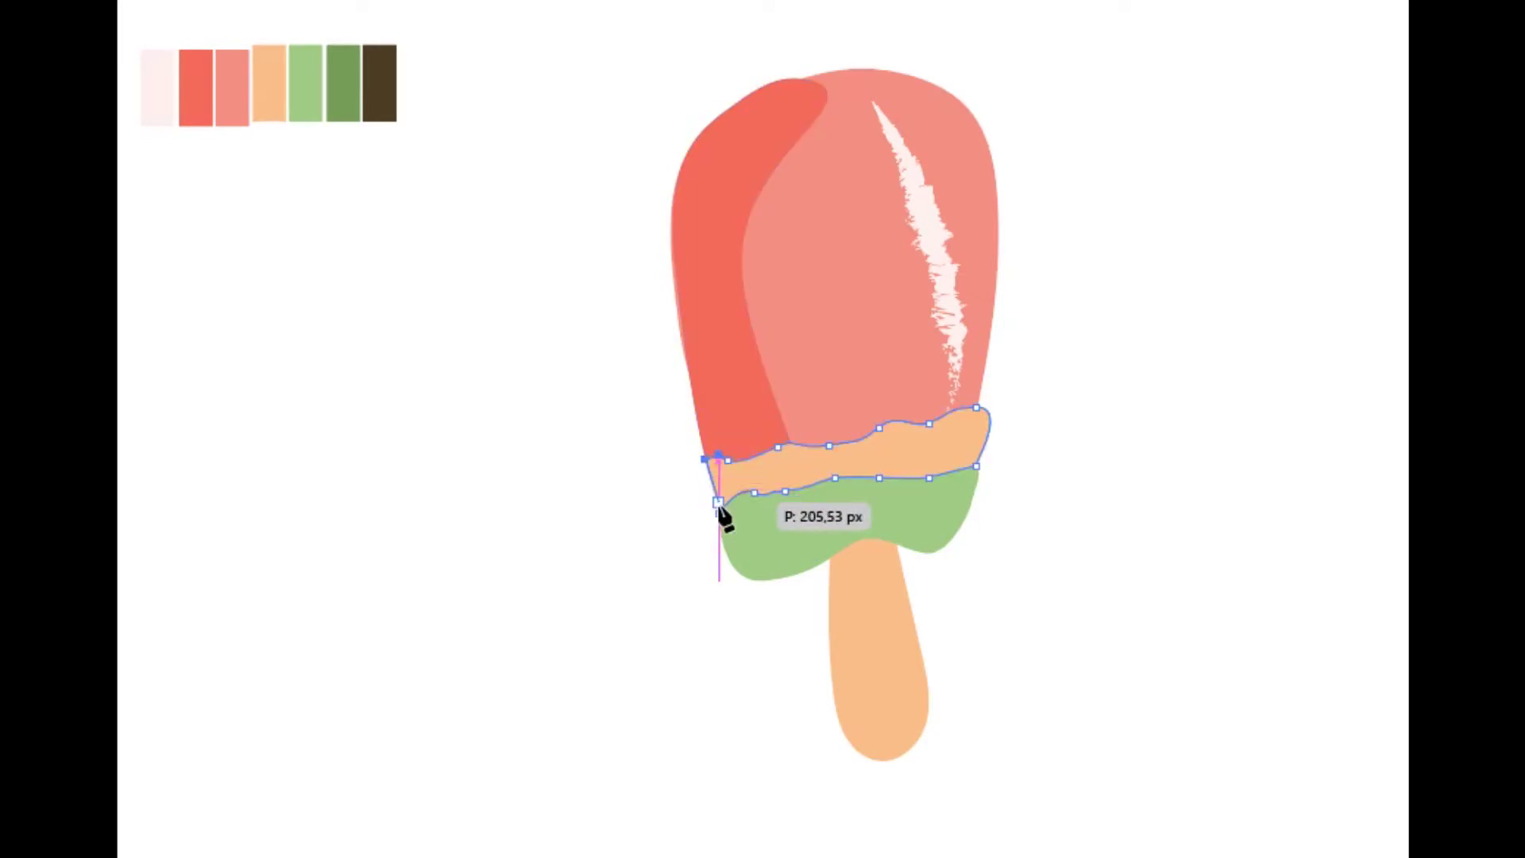
pyautogui.click(730, 515)
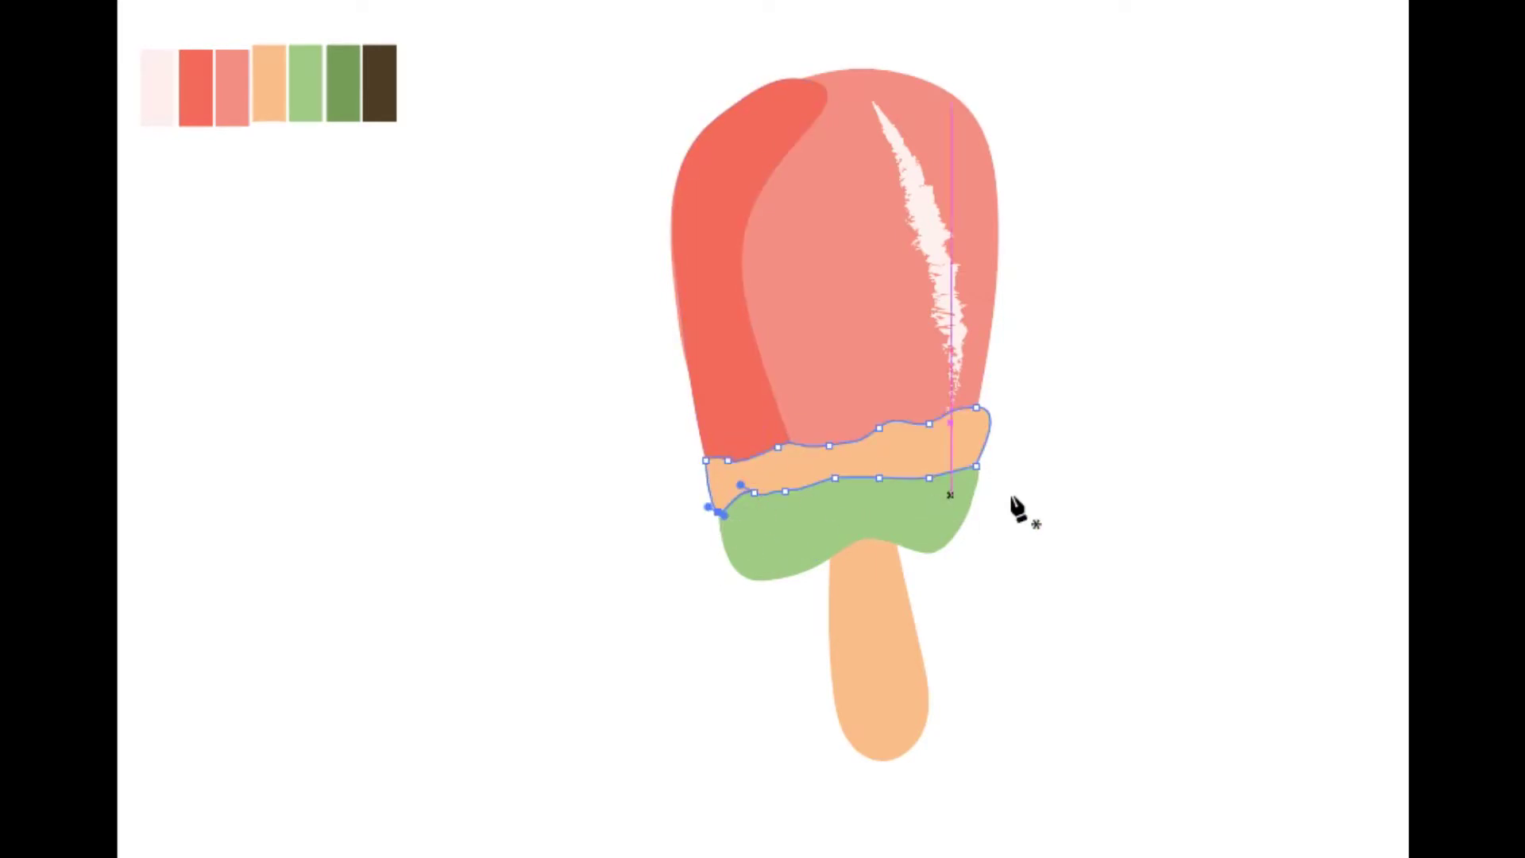
pyautogui.press('v')
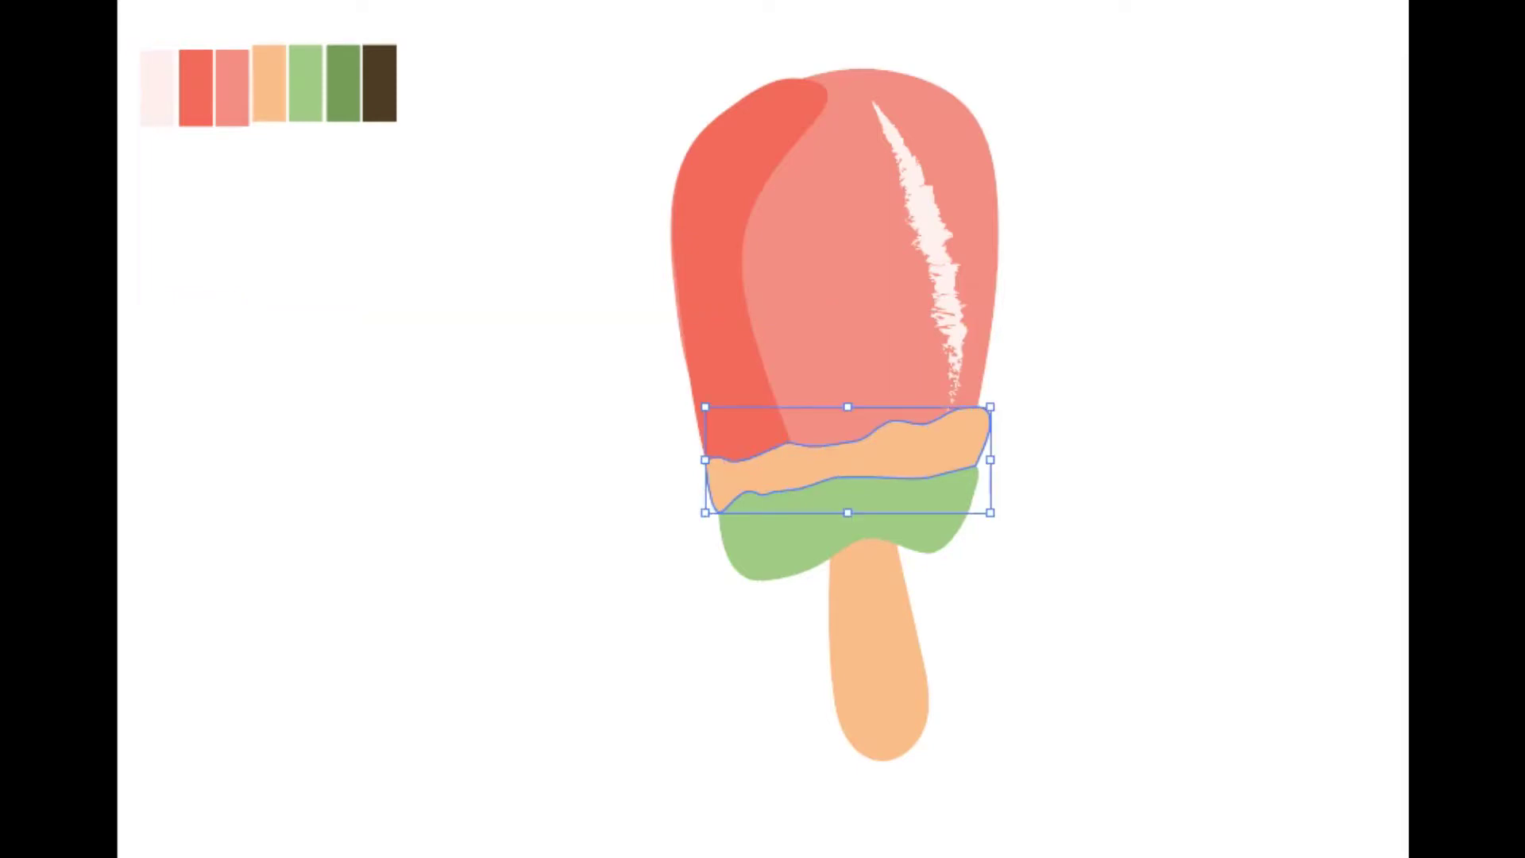
pyautogui.hotkey('ctrl', 'shift', 'a')
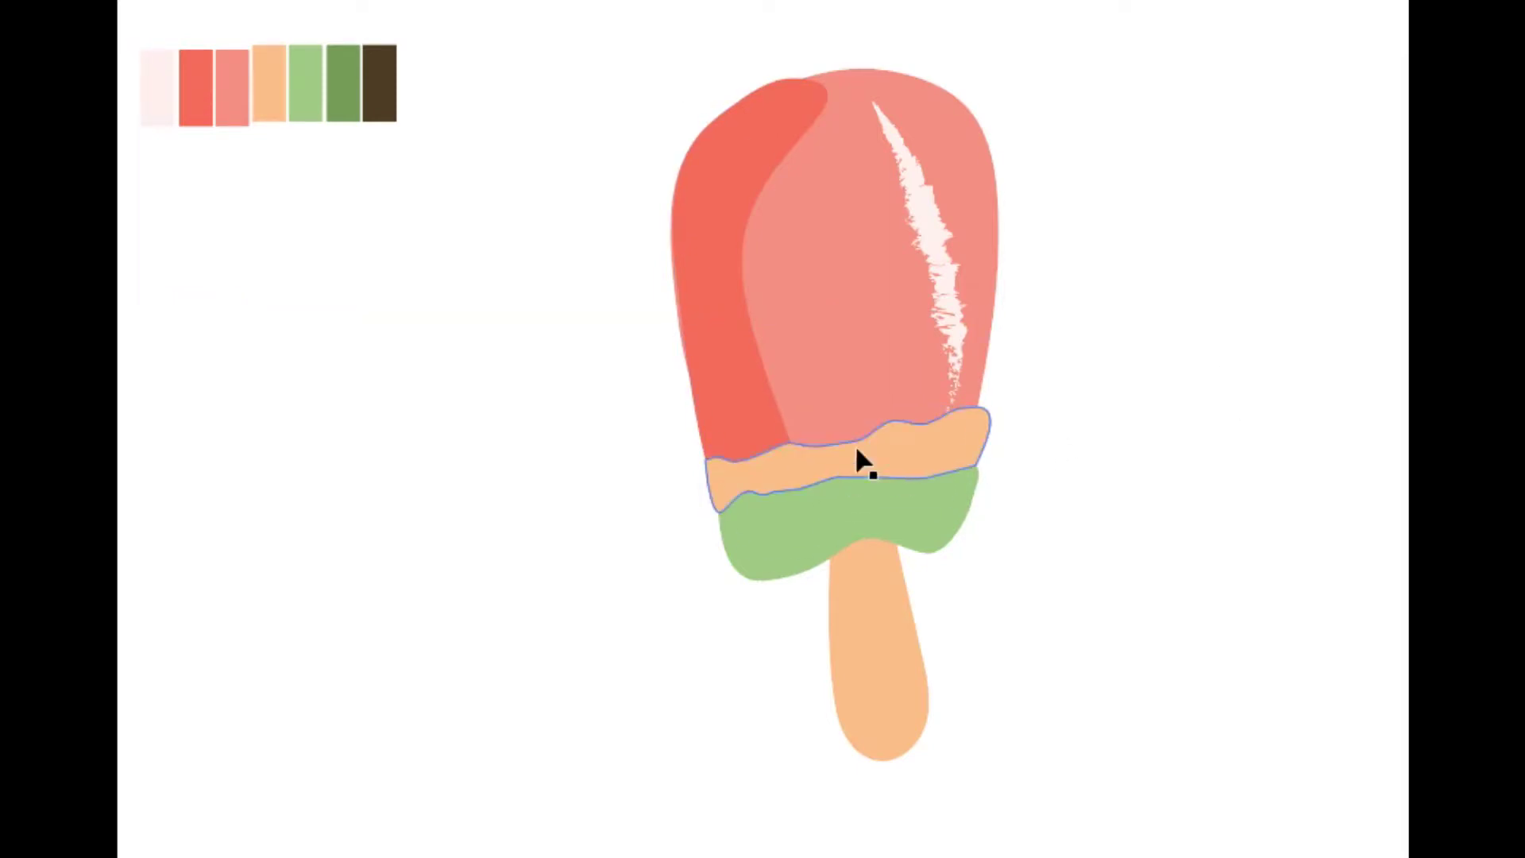
pyautogui.click(842, 466)
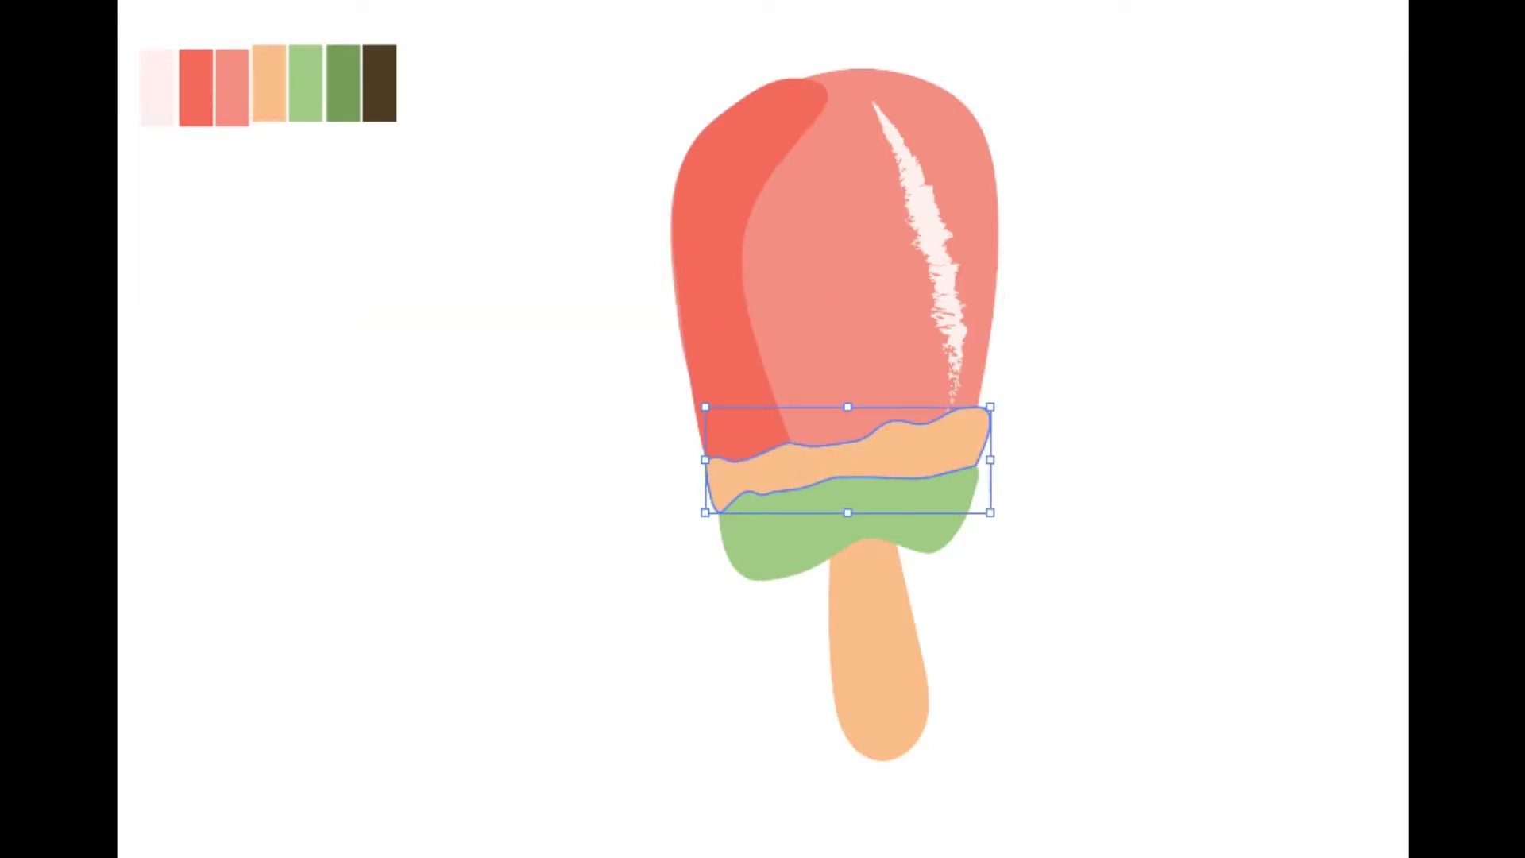
# Recolor the wavy band to a muted beige with saturation 17 and hue 61
pyautogui.press('i')
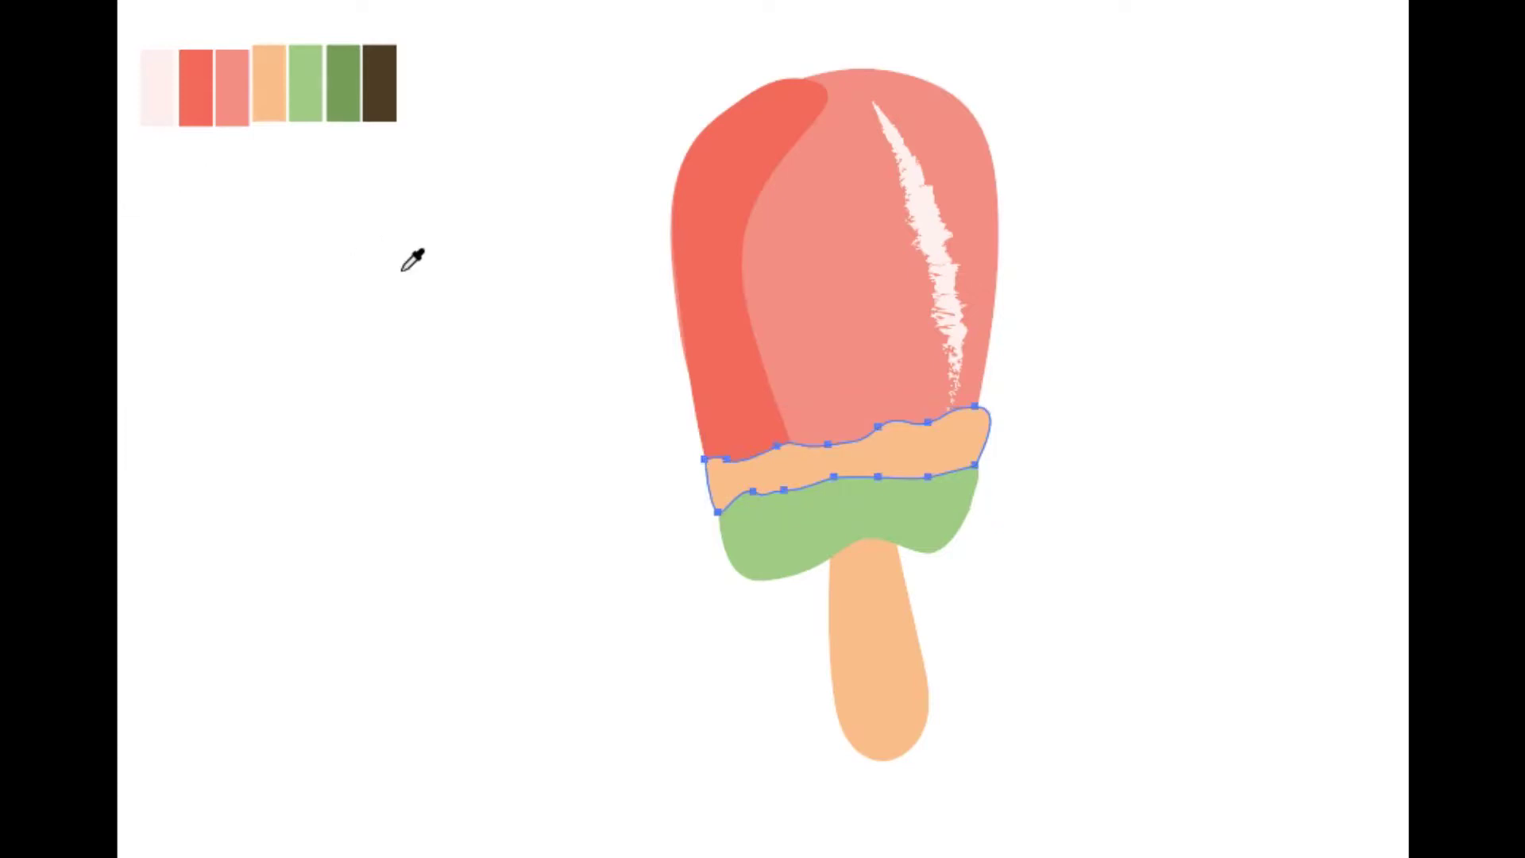
pyautogui.click(749, 521)
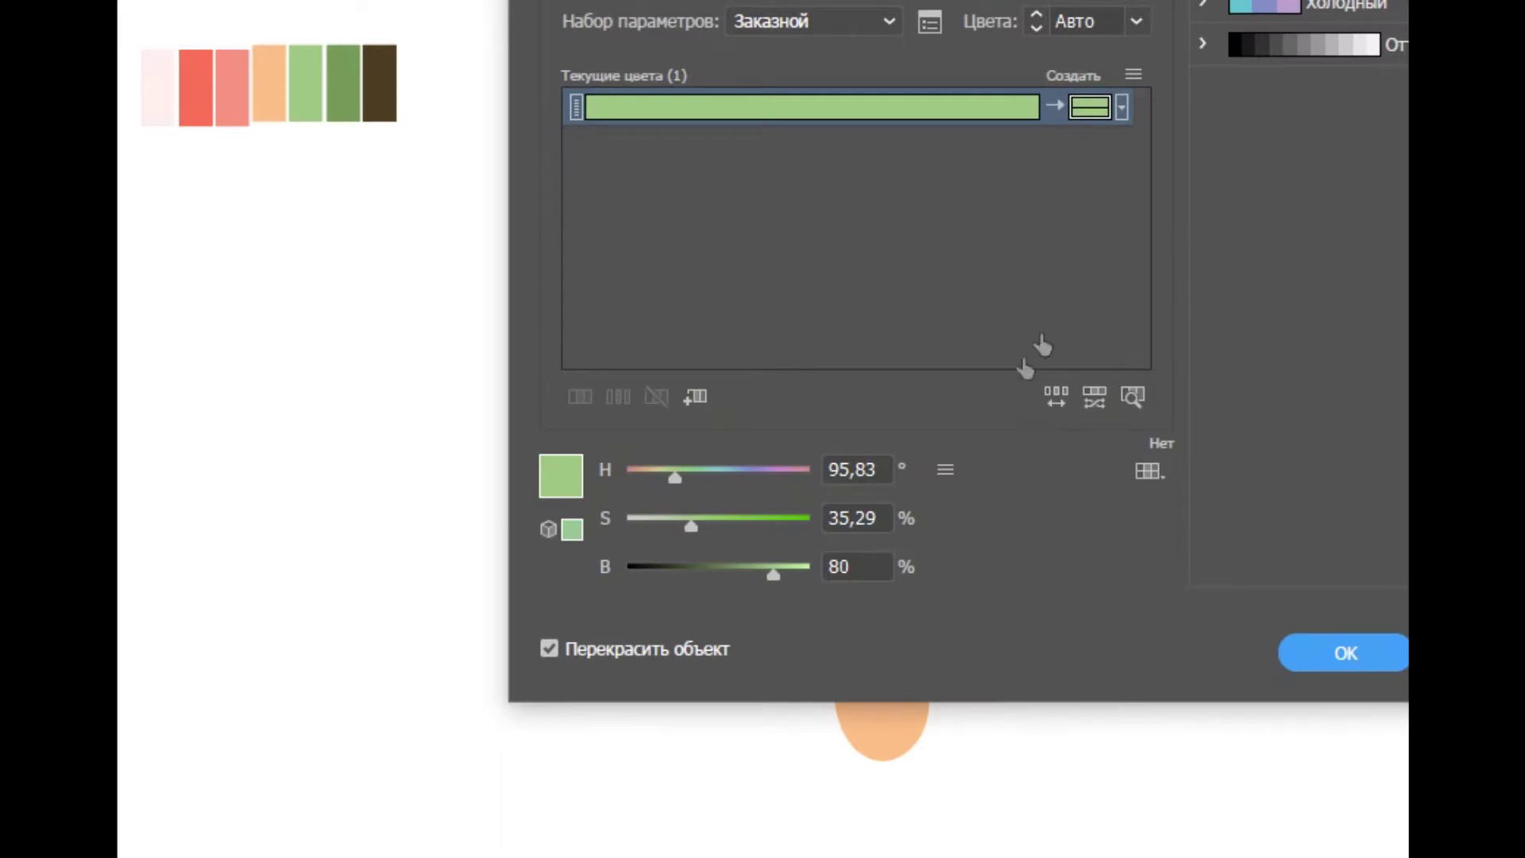
pyautogui.press('Down')
pyautogui.press('Down')
pyautogui.press('Down')
pyautogui.press('Down')
pyautogui.press('Down')
pyautogui.press('Down')
pyautogui.press('Down')
pyautogui.press('Down')
pyautogui.press('Down')
pyautogui.press('Down')
pyautogui.press('Down')
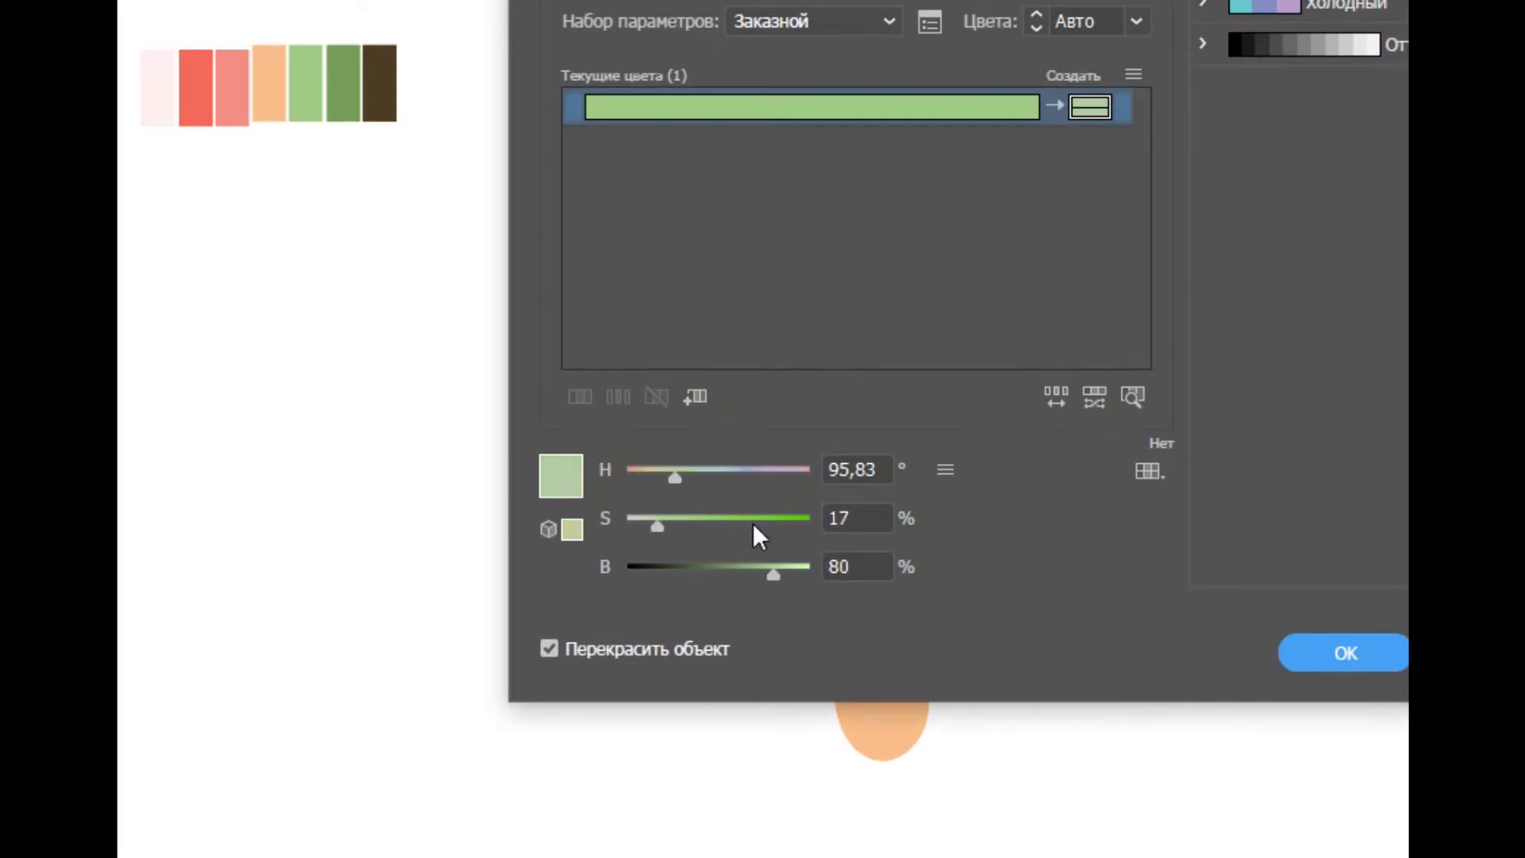
pyautogui.hotkey('shift', 'Tab')
pyautogui.press('Down')
pyautogui.press('Down')
pyautogui.press('Down')
pyautogui.press('Down')
pyautogui.press('Down')
pyautogui.press('Down')
pyautogui.press('Down')
pyautogui.press('Down')
pyautogui.press('Down')
pyautogui.press('Down')
pyautogui.press('Down')
pyautogui.press('Down')
pyautogui.click(1315, 650)
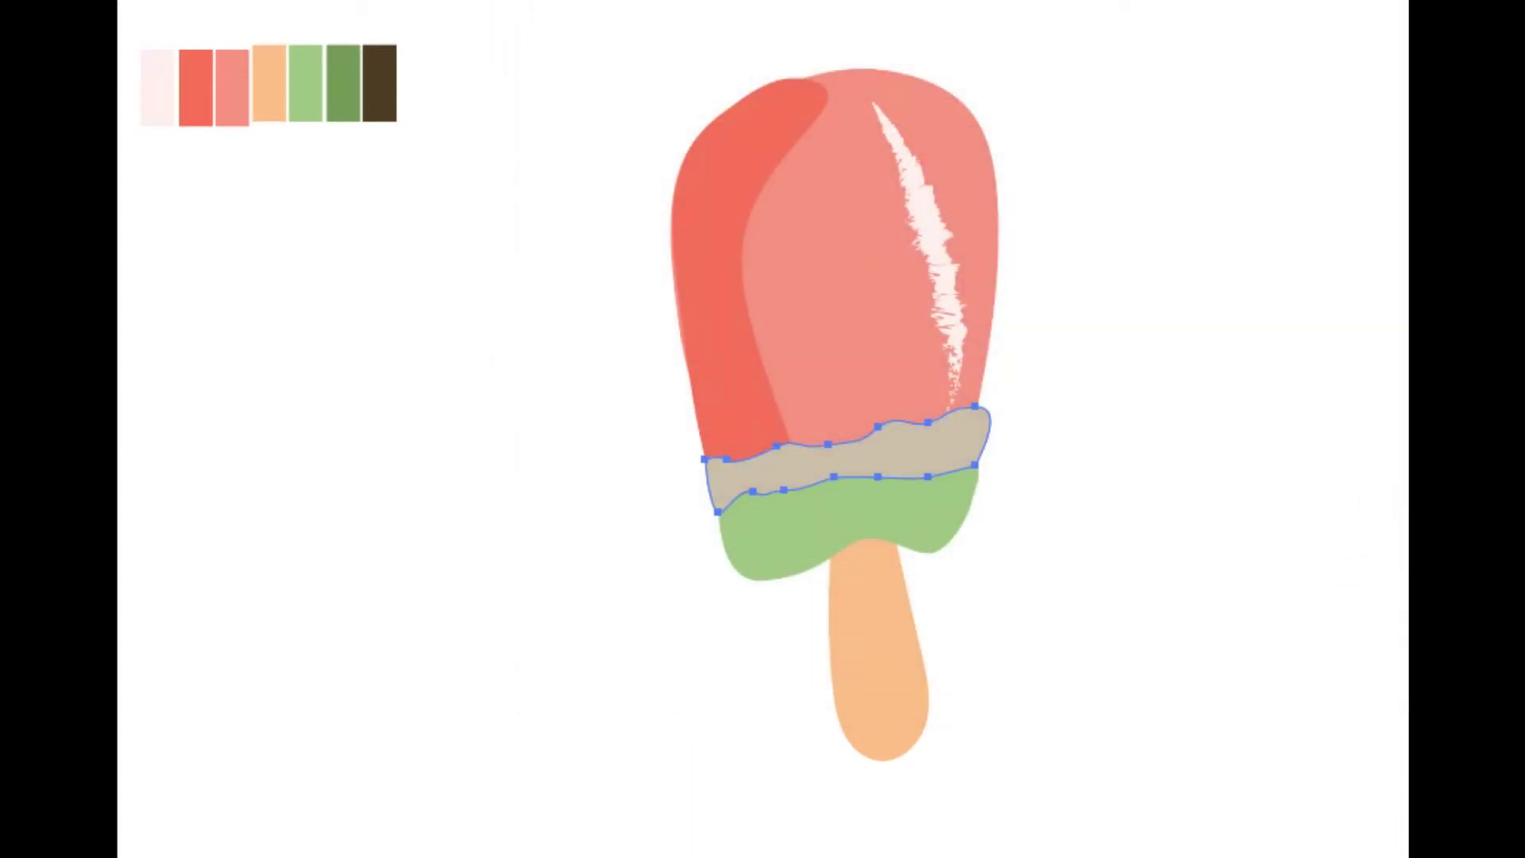
pyautogui.press('v')
pyautogui.hotkey('ctrl', 'shift', 'a')
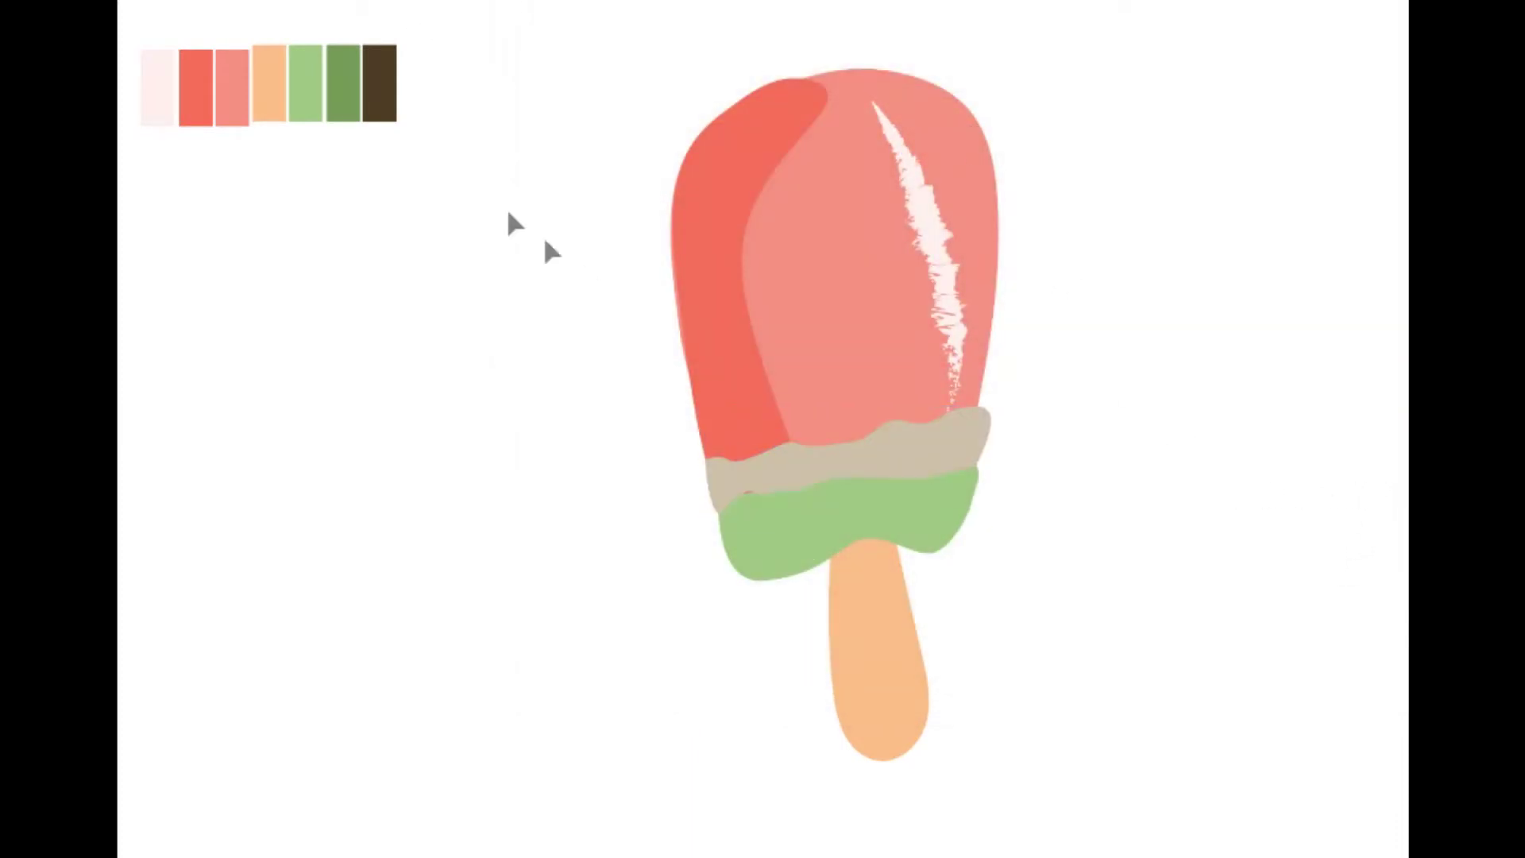
# Nudge the beige band lower and draw a small dark brown ellipse seed on the body
pyautogui.moveTo(784, 474); pyautogui.dragTo(785, 481)
pyautogui.click(451, 261)
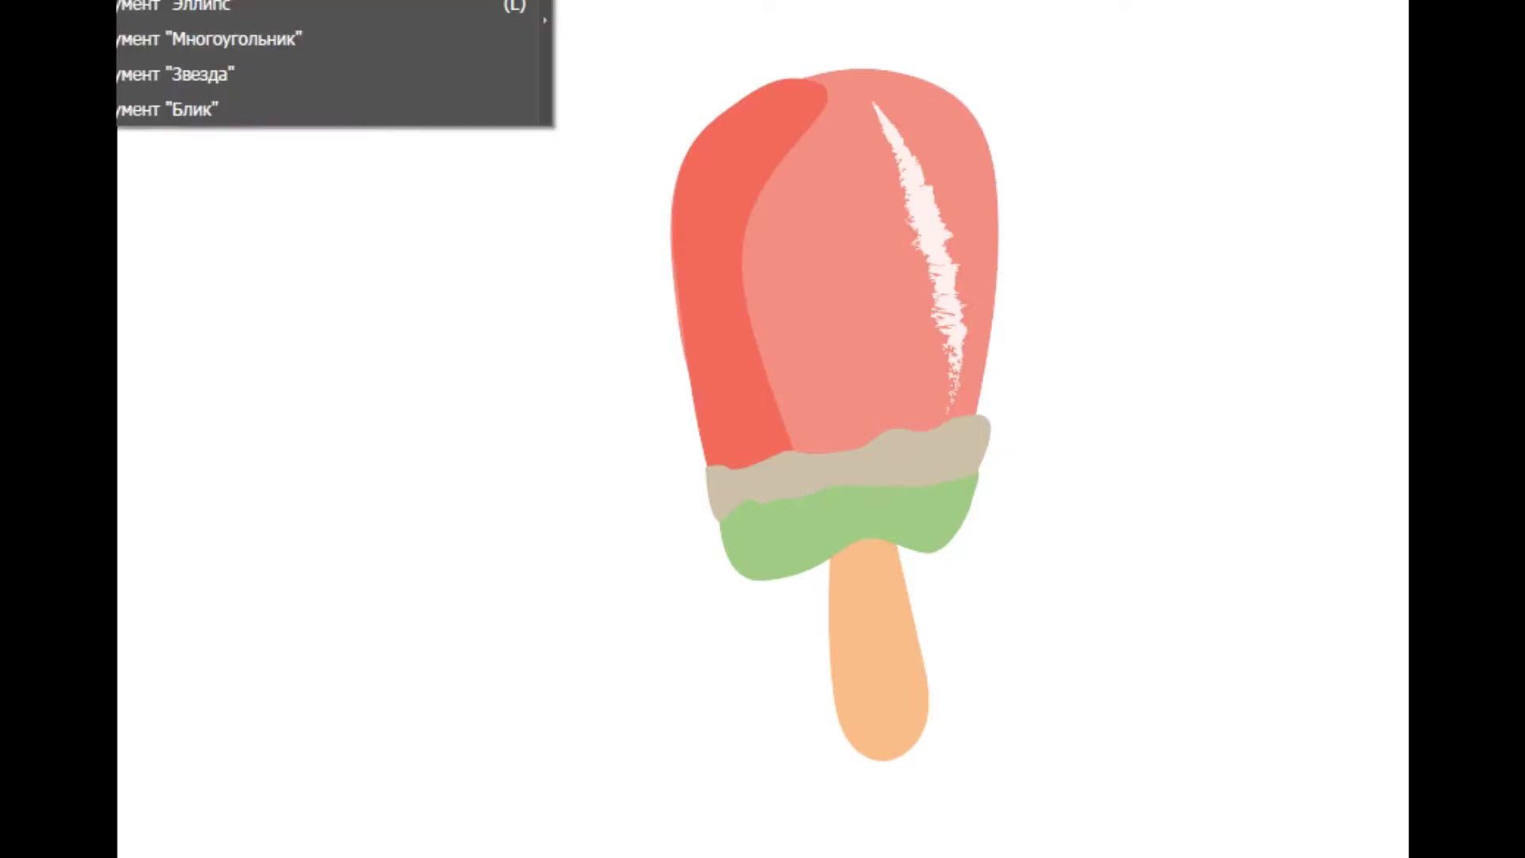
pyautogui.click(199, 5)
pyautogui.moveTo(767, 259); pyautogui.dragTo(785, 296)
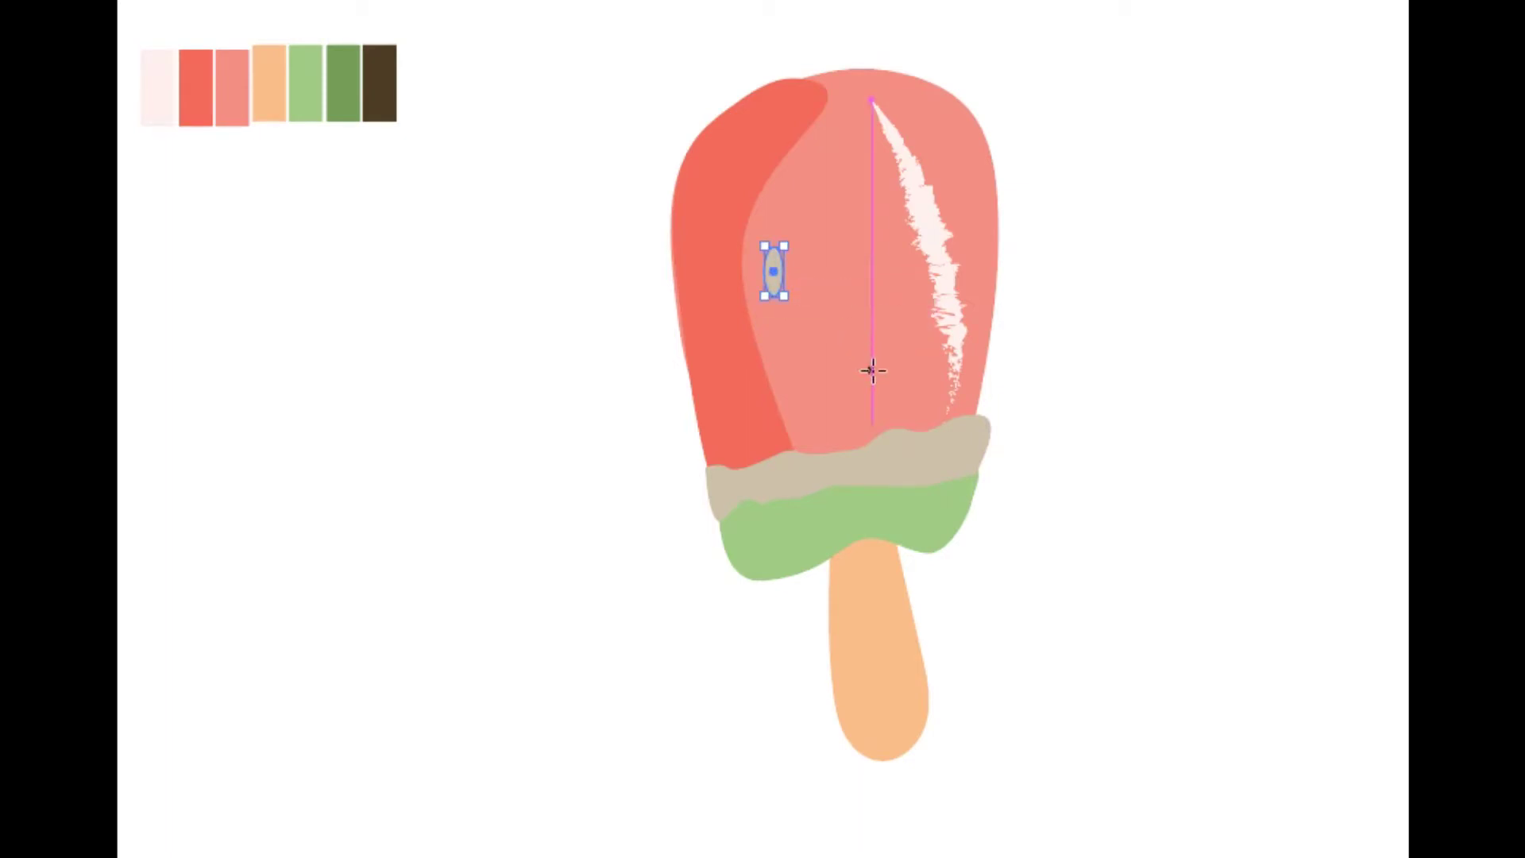
pyautogui.press('i')
pyautogui.click(383, 80)
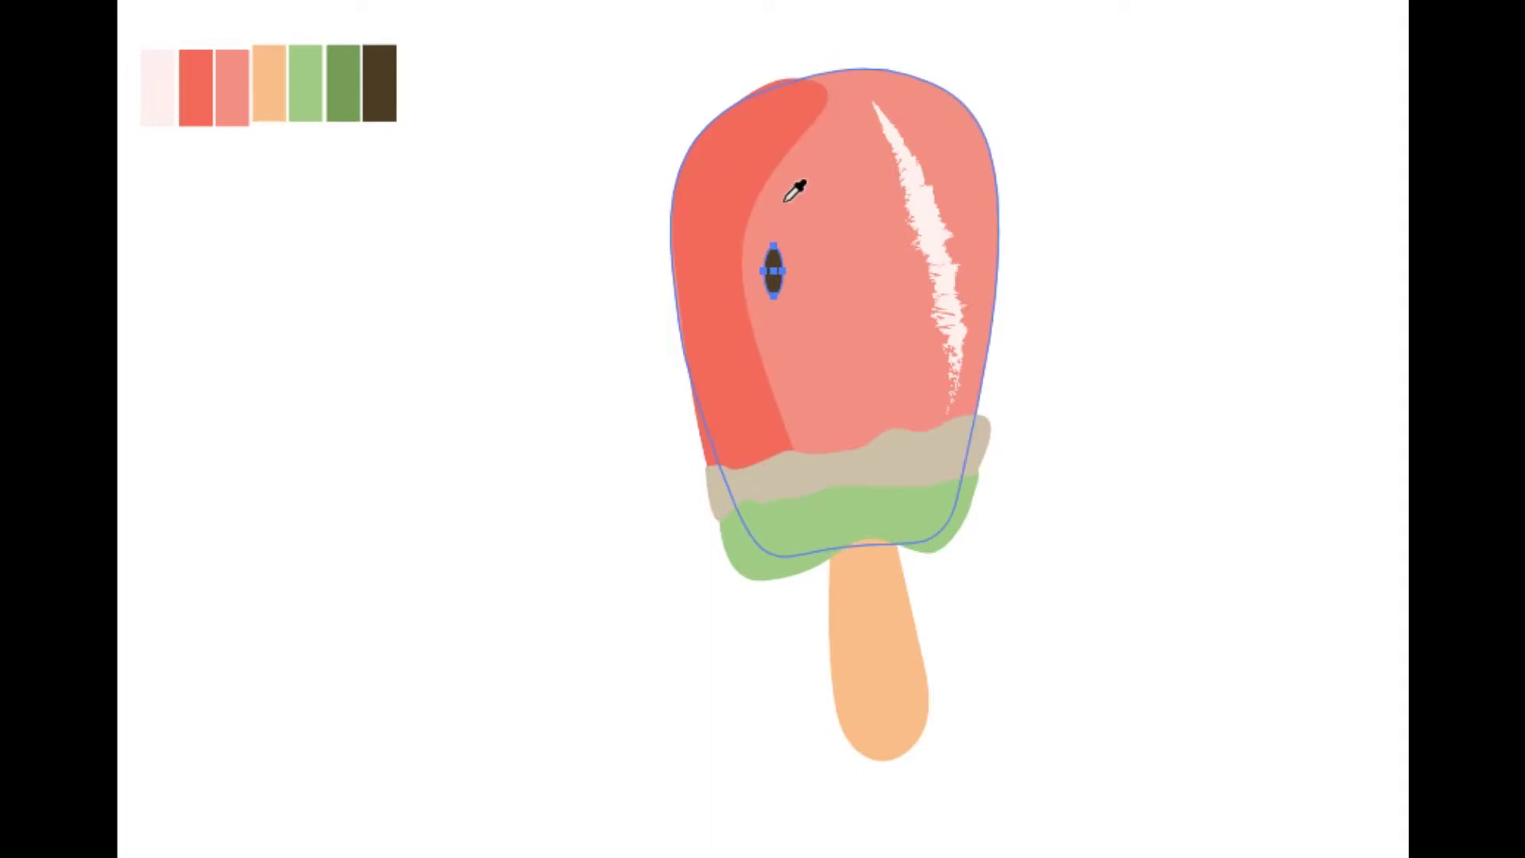
pyautogui.press('v')
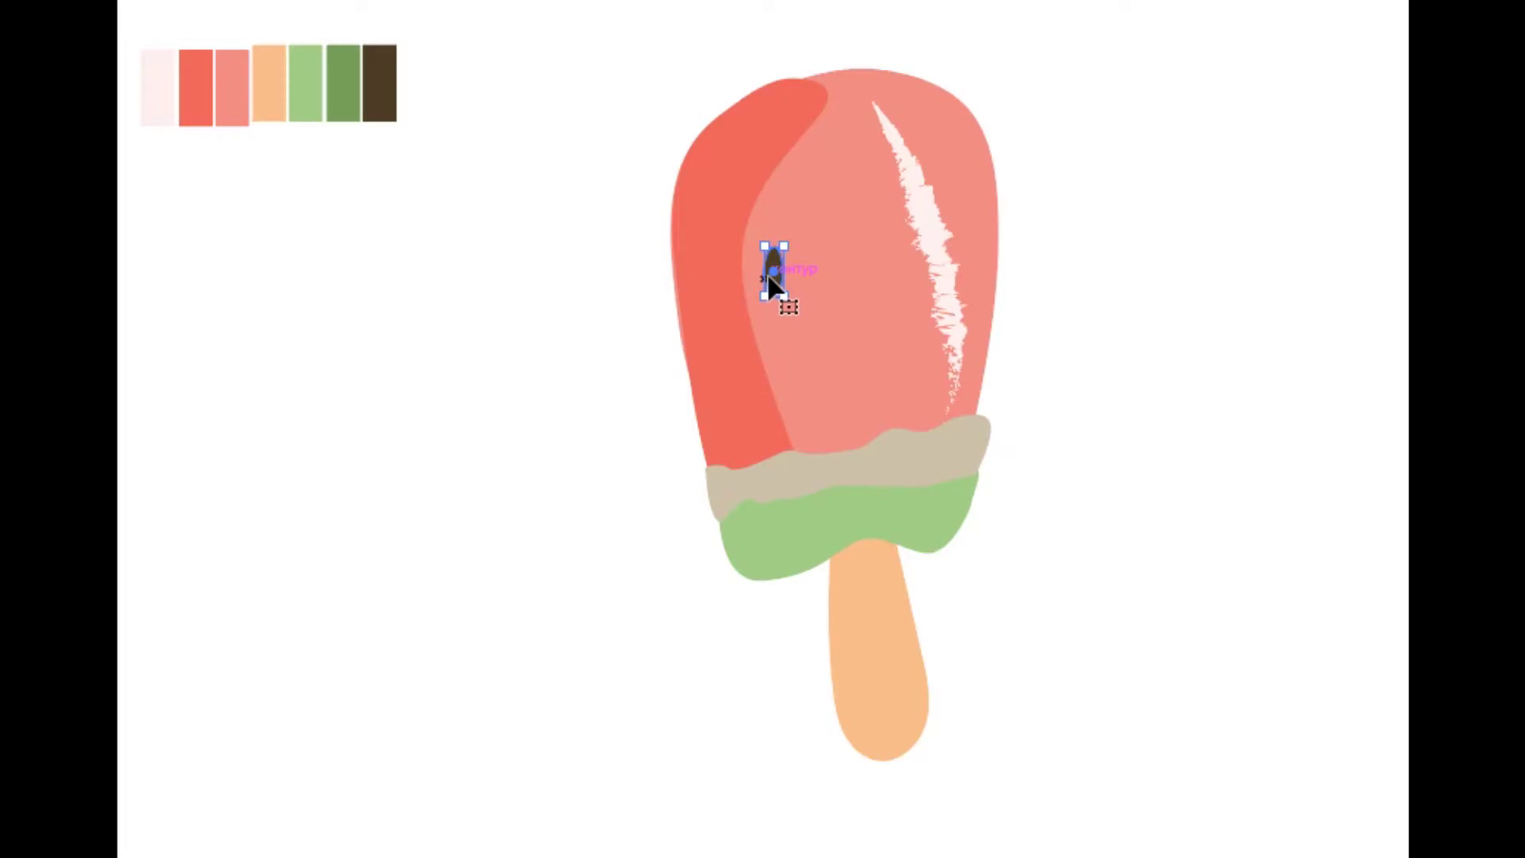
# Copy the seed to several more spots across the popsicle body
pyautogui.moveTo(770, 276)
pyautogui.mouseDown()
pyautogui.moveTo(871, 168)
pyautogui.moveTo(719, 416)
pyautogui.moveTo(889, 397)
pyautogui.moveTo(977, 189)
pyautogui.moveTo(719, 203)
pyautogui.moveTo(861, 309)
pyautogui.mouseUp()
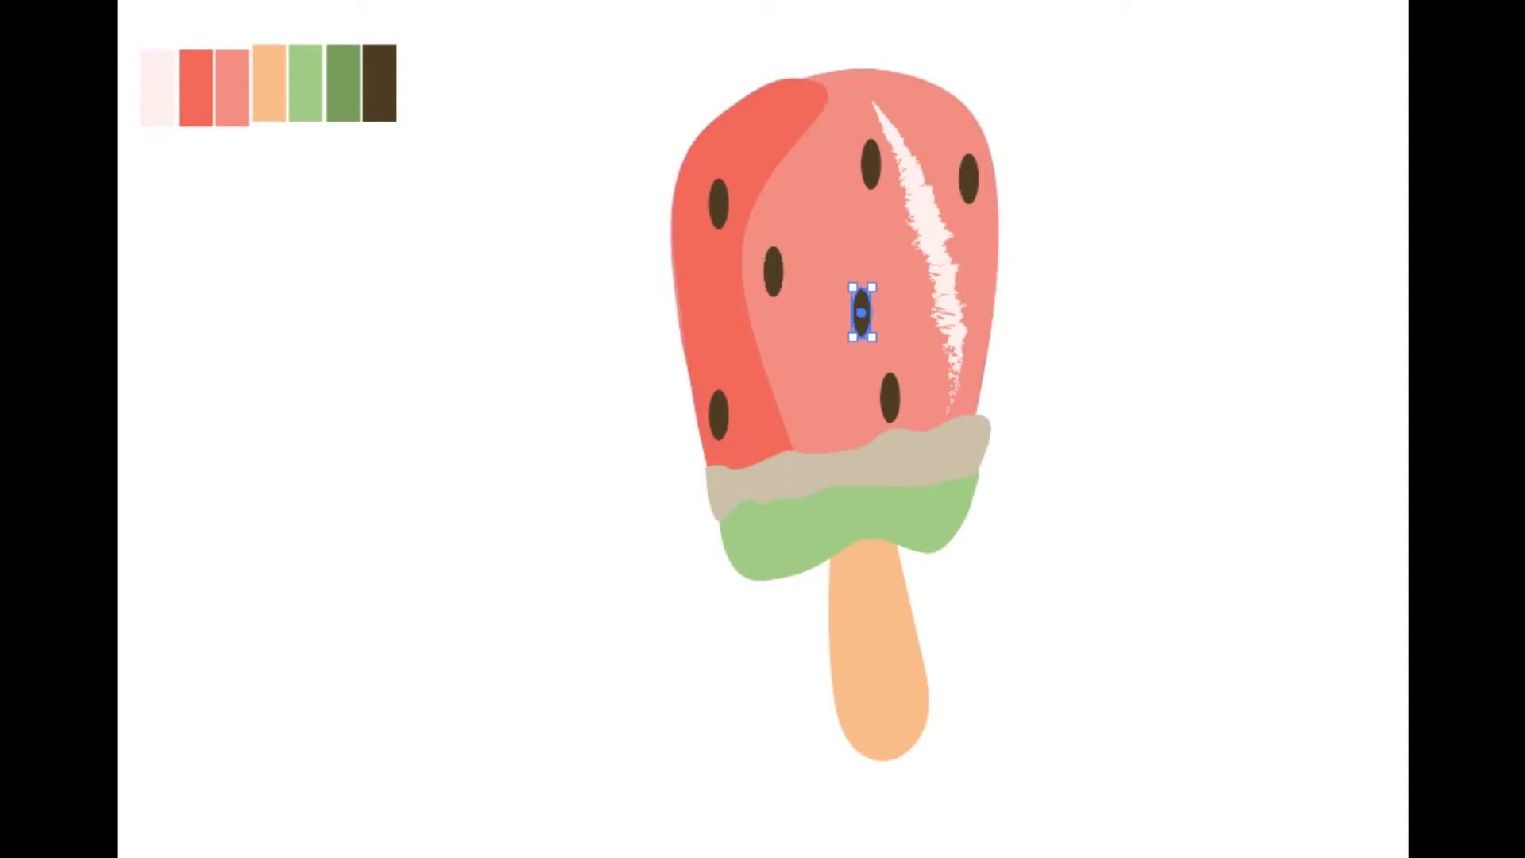
pyautogui.hotkey('ctrl', 'shift', 'a')
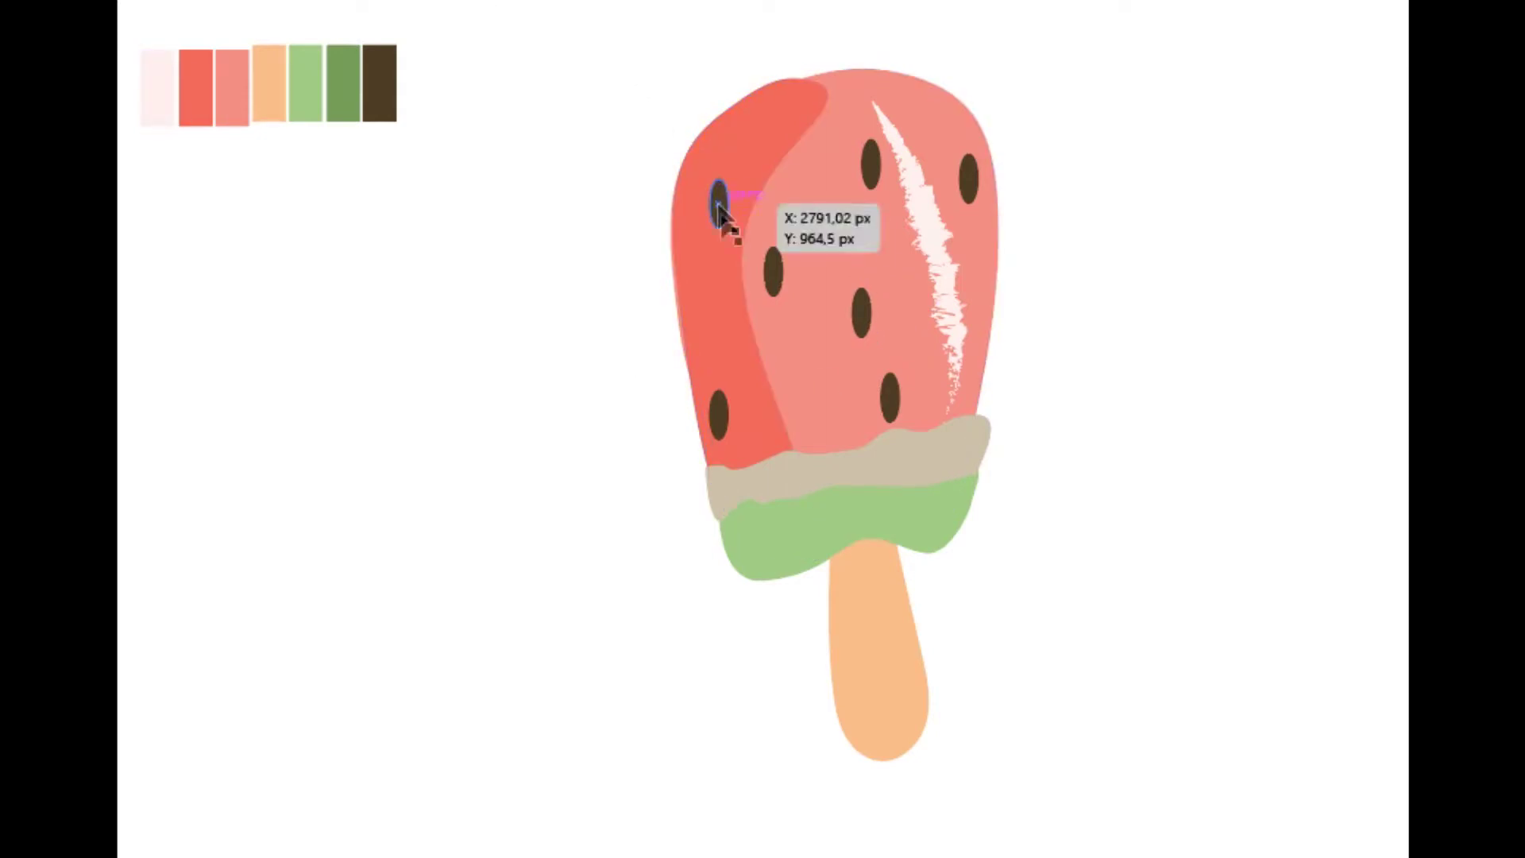
pyautogui.click(154, 63)
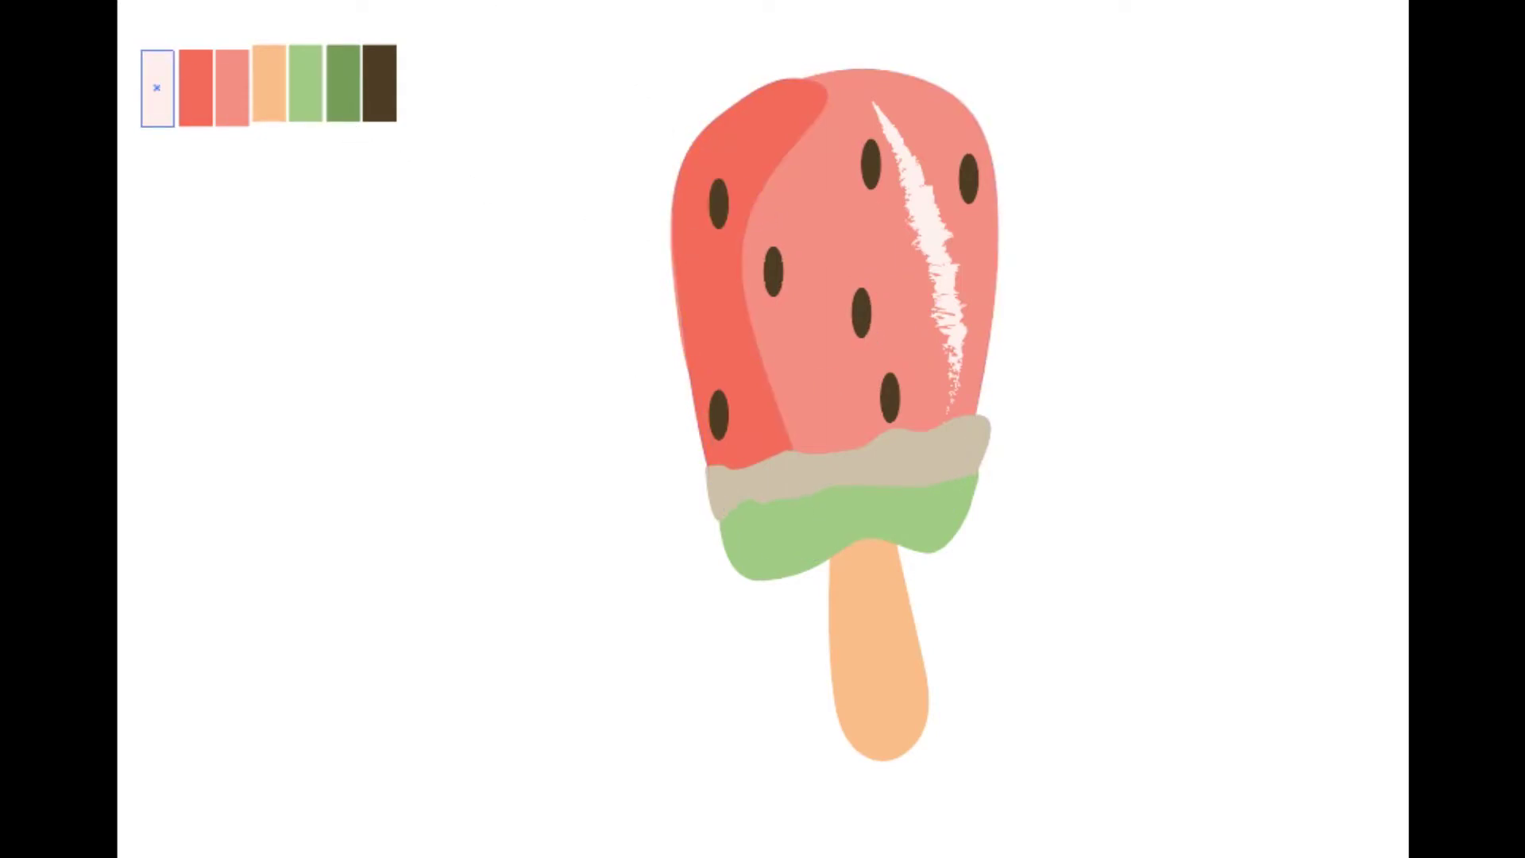
pyautogui.click(719, 415)
pyautogui.press('p')
pyautogui.keyDown('ctrl'); pyautogui.click(896, 413); pyautogui.keyUp('ctrl')
pyautogui.moveTo(892, 419); pyautogui.dragTo(863, 334)
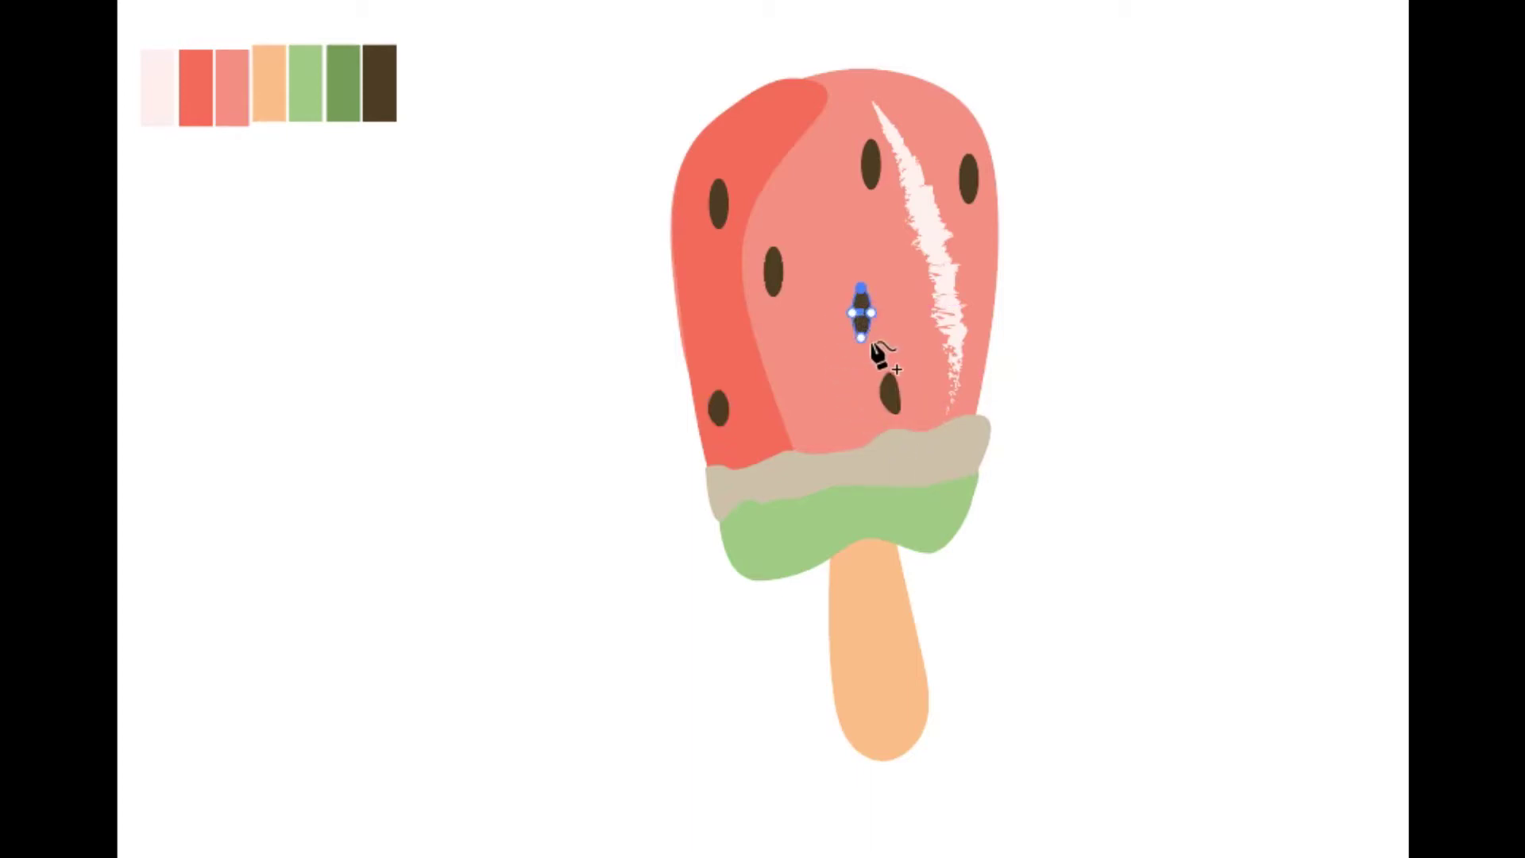
# Reshape seeds into teardrops by dragging their bottom anchor points
pyautogui.click(773, 274)
pyautogui.moveTo(774, 294); pyautogui.dragTo(778, 288)
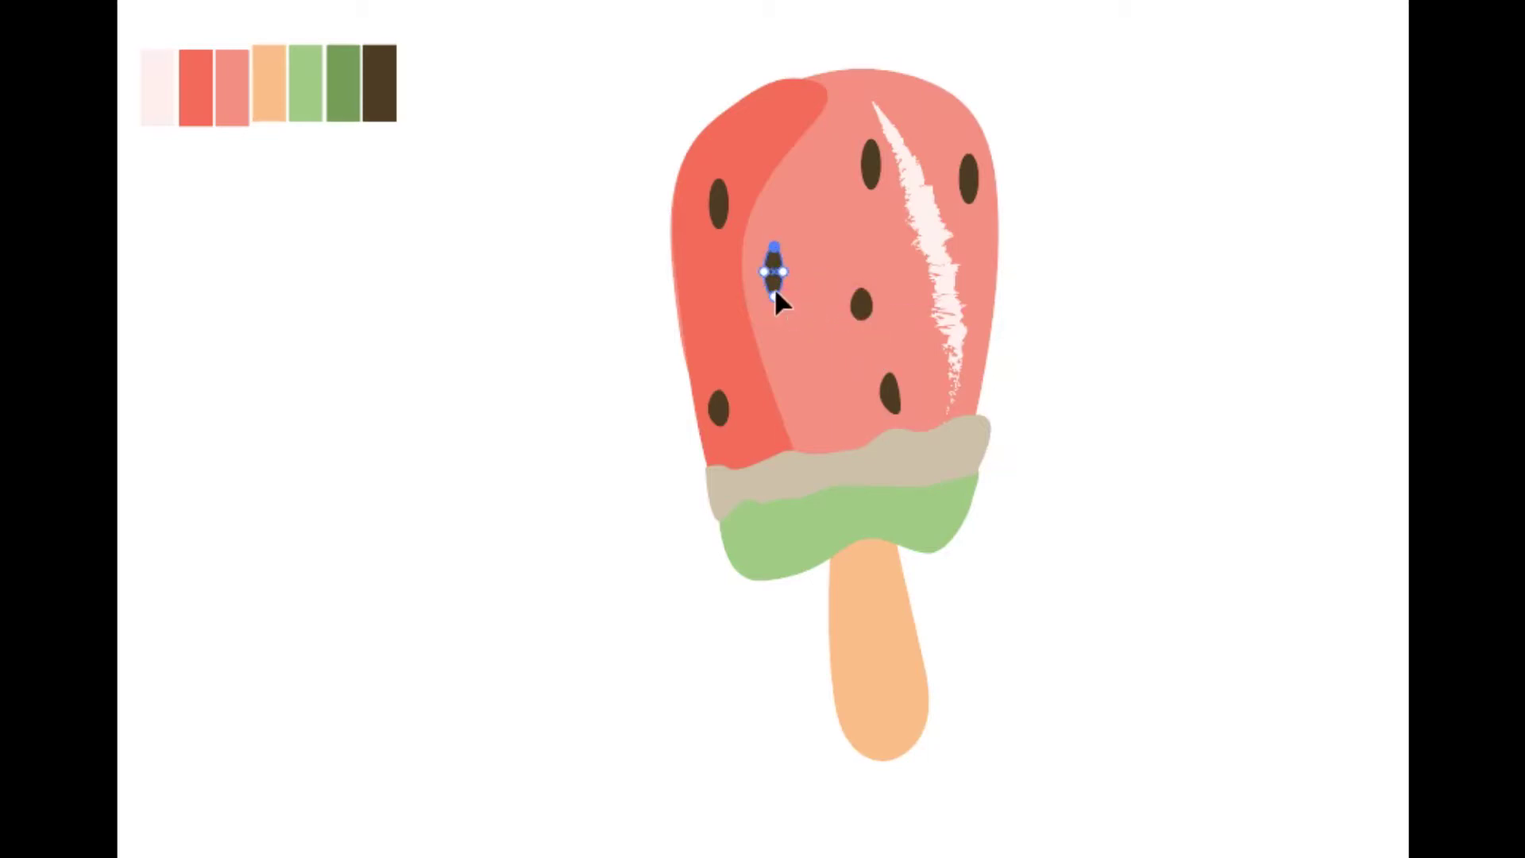
pyautogui.hotkey('ctrl', 'shift', 'a')
pyautogui.click(717, 225)
pyautogui.click(866, 183)
pyautogui.click(969, 200)
pyautogui.moveTo(969, 204); pyautogui.dragTo(961, 191)
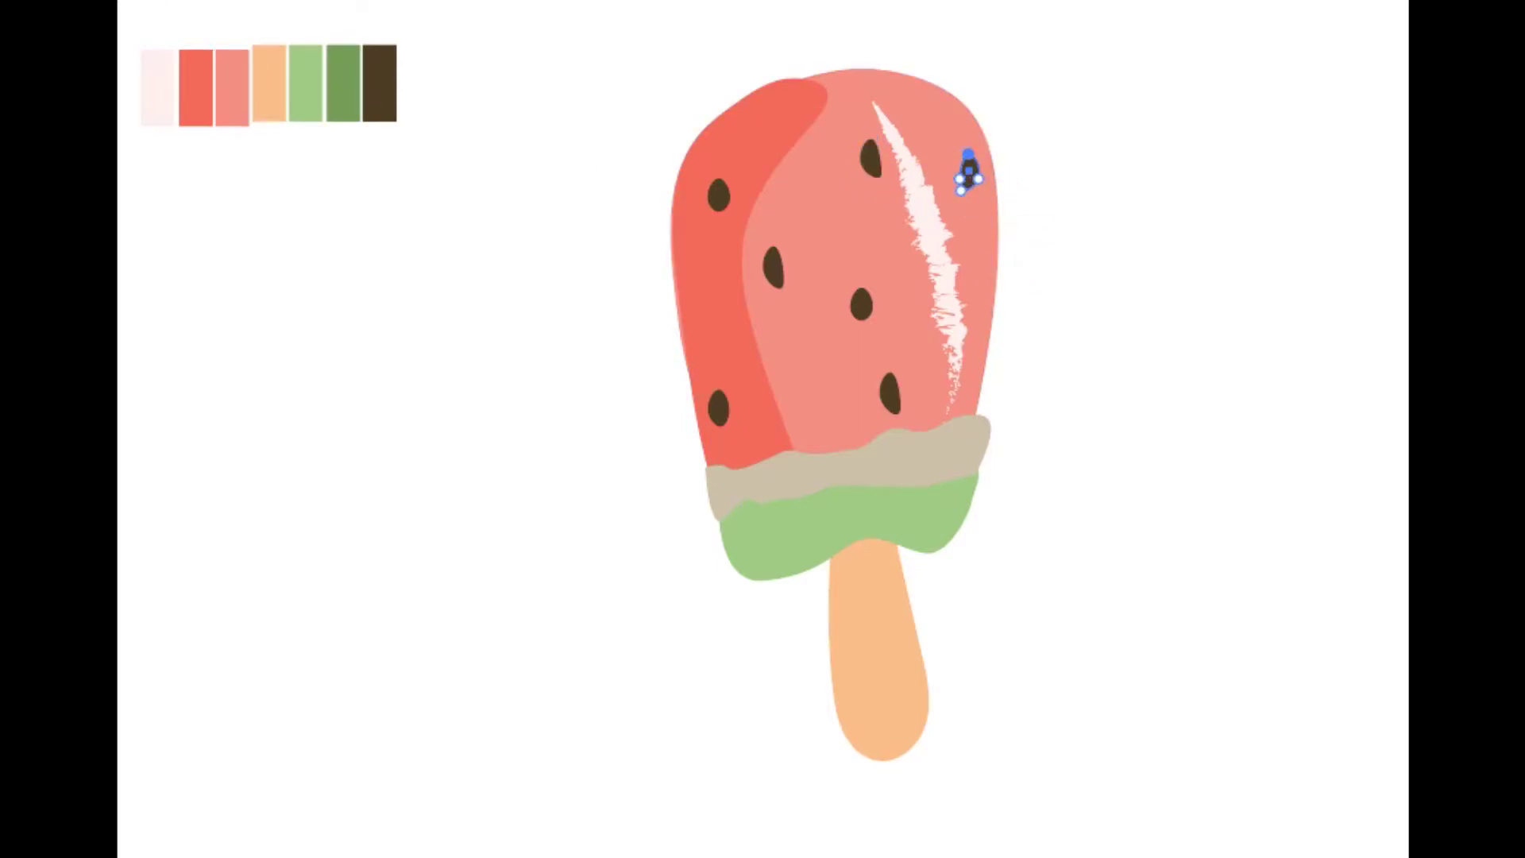
pyautogui.hotkey('ctrl', 'shift', 'a')
# Select all seven seeds and group them
pyautogui.click(718, 195)
pyautogui.keyDown('shift'); pyautogui.click(772, 268); pyautogui.keyUp('shift')
pyautogui.keyDown('shift'); pyautogui.click(861, 305); pyautogui.keyUp('shift')
pyautogui.keyDown('shift'); pyautogui.click(891, 392); pyautogui.keyUp('shift')
pyautogui.keyDown('shift'); pyautogui.click(969, 171); pyautogui.keyUp('shift')
pyautogui.keyDown('shift'); pyautogui.click(871, 158); pyautogui.keyUp('shift')
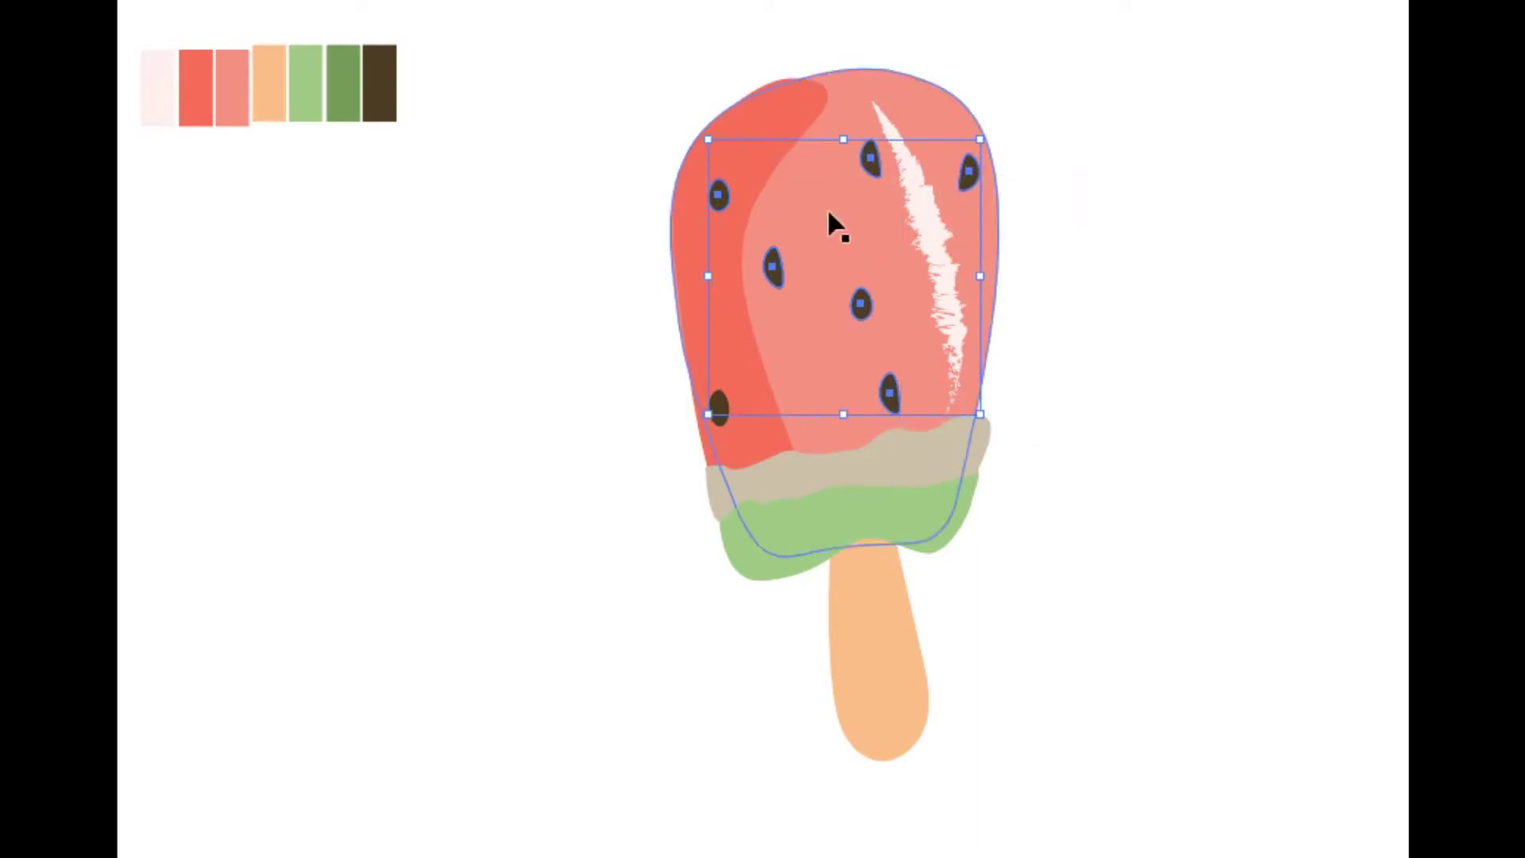
pyautogui.keyDown('shift'); pyautogui.click(718, 409); pyautogui.keyUp('shift')
pyautogui.rightClick(471, 310)
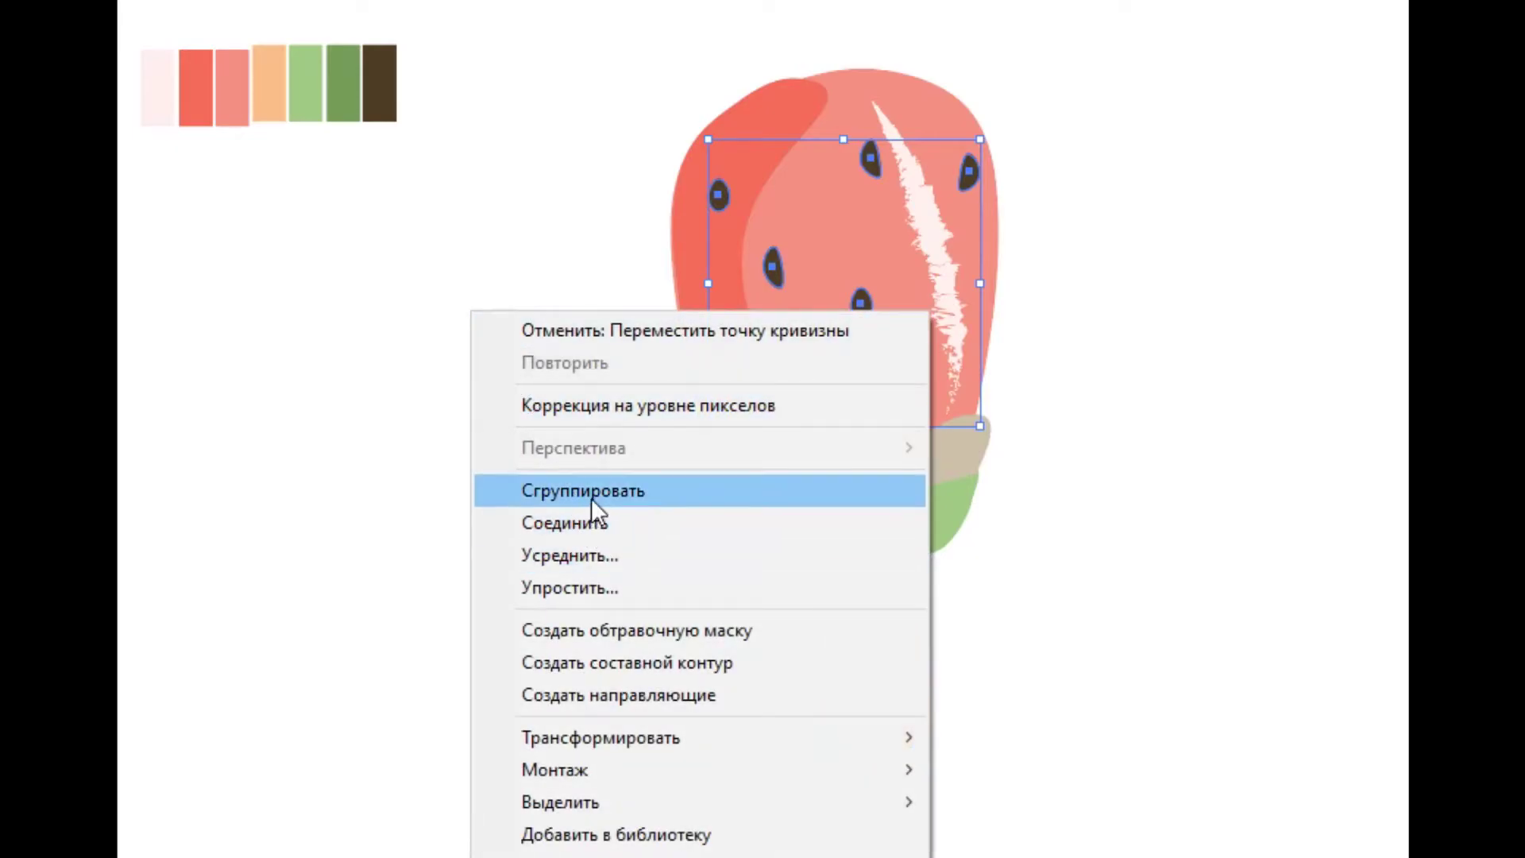
pyautogui.click(587, 492)
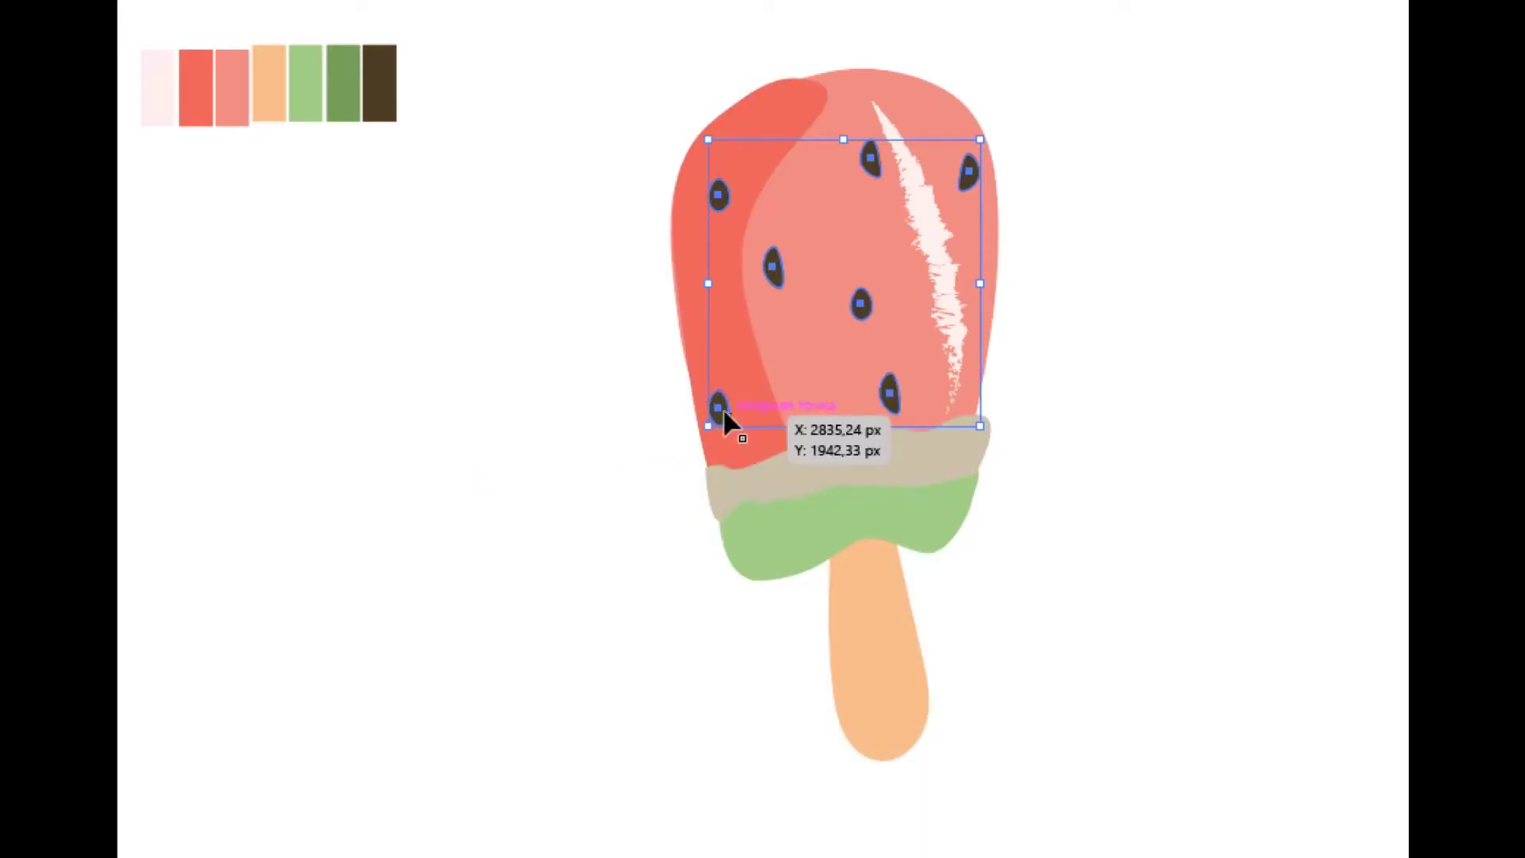
# Duplicate the seed group beside the popsicle and turn the original seeds white
pyautogui.moveTo(722, 412); pyautogui.dragTo(1078, 502)
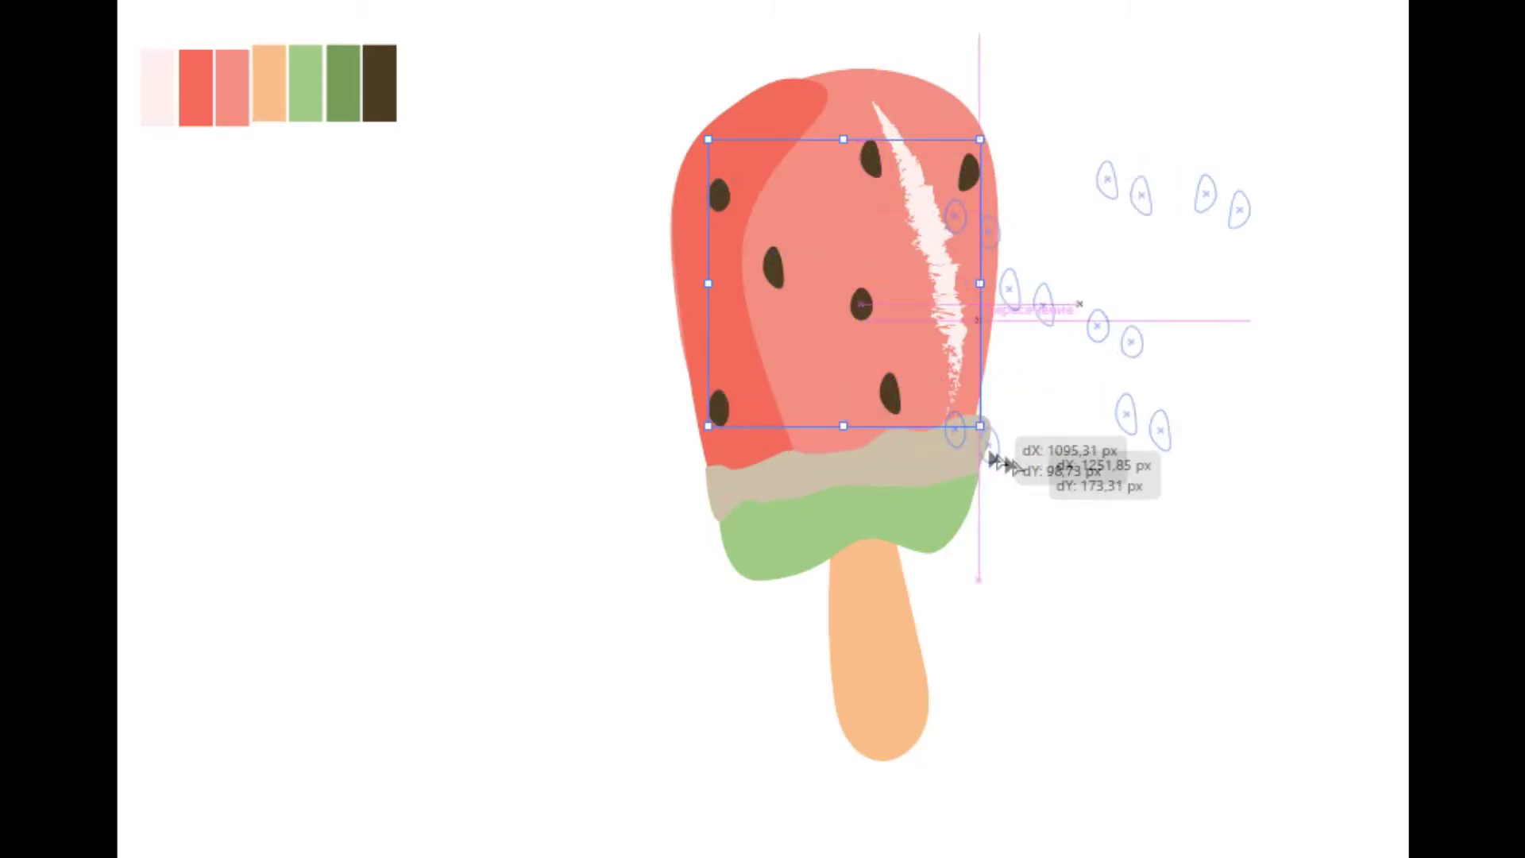
pyautogui.click(720, 411)
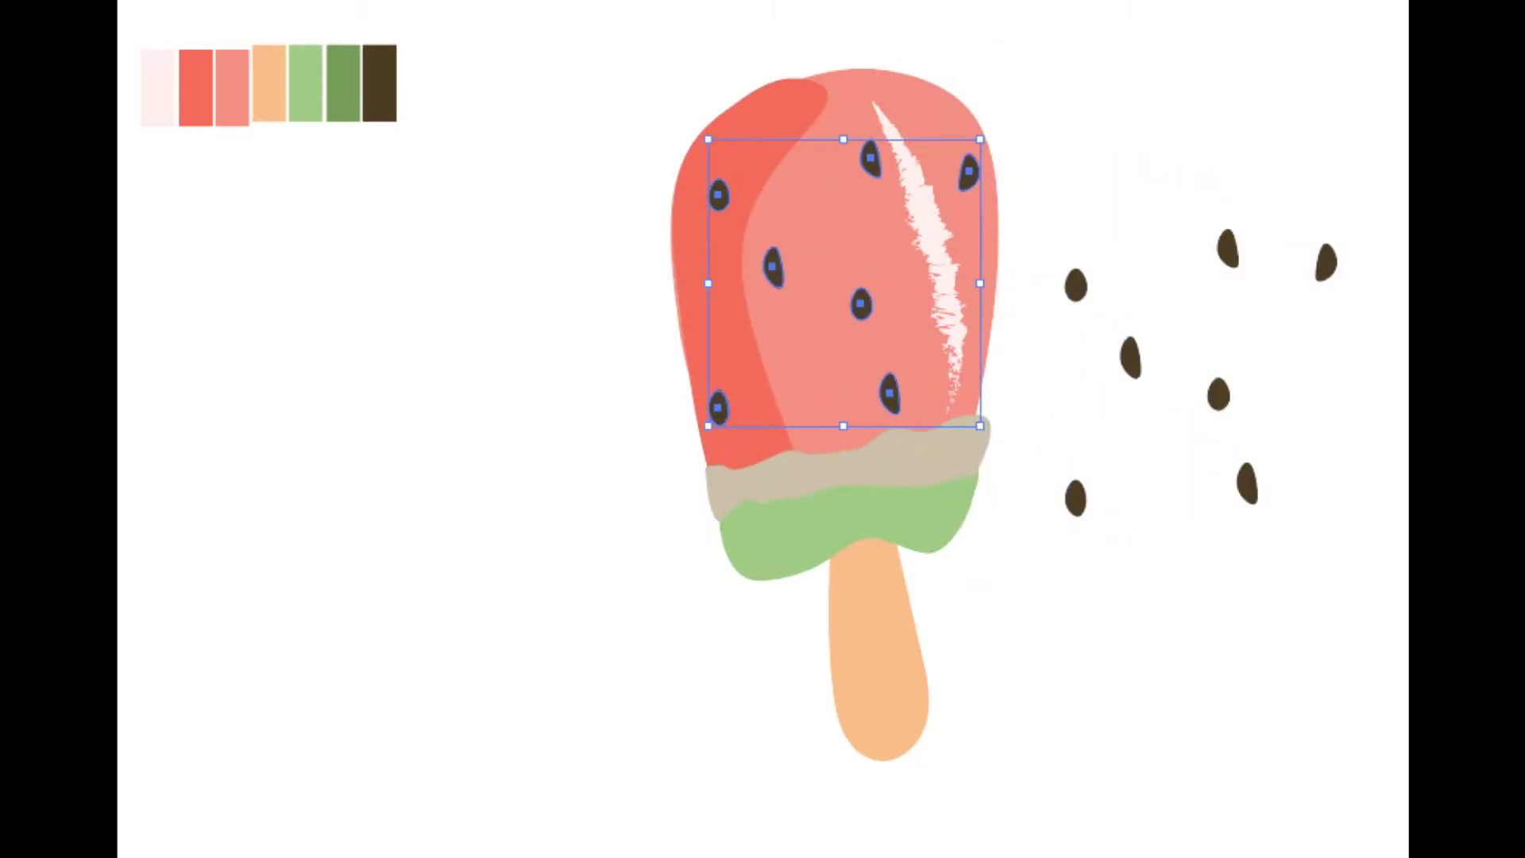
pyautogui.press('i')
pyautogui.click(152, 94)
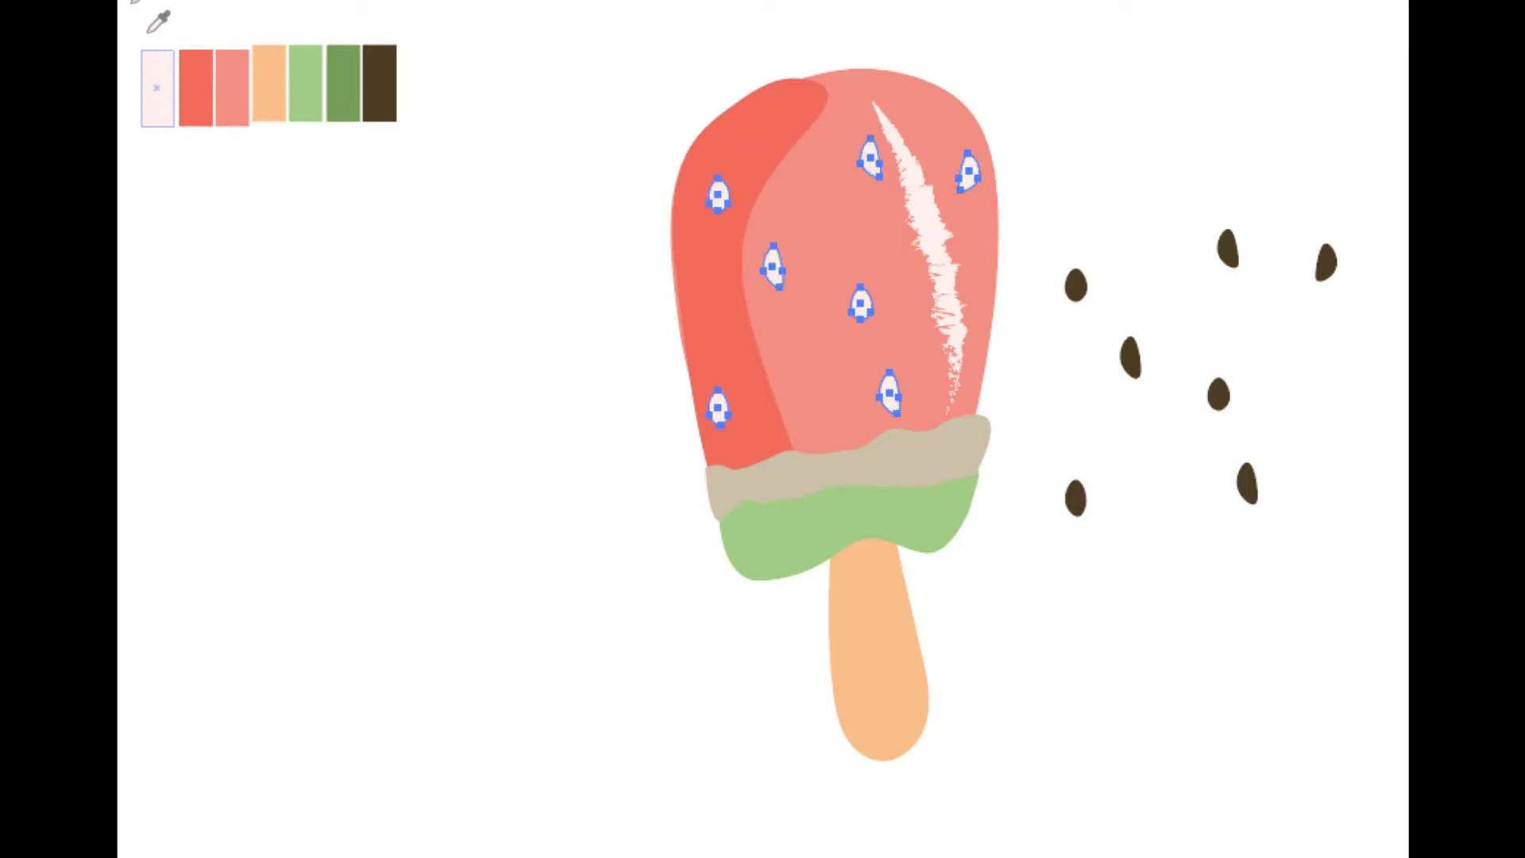
pyautogui.press('v')
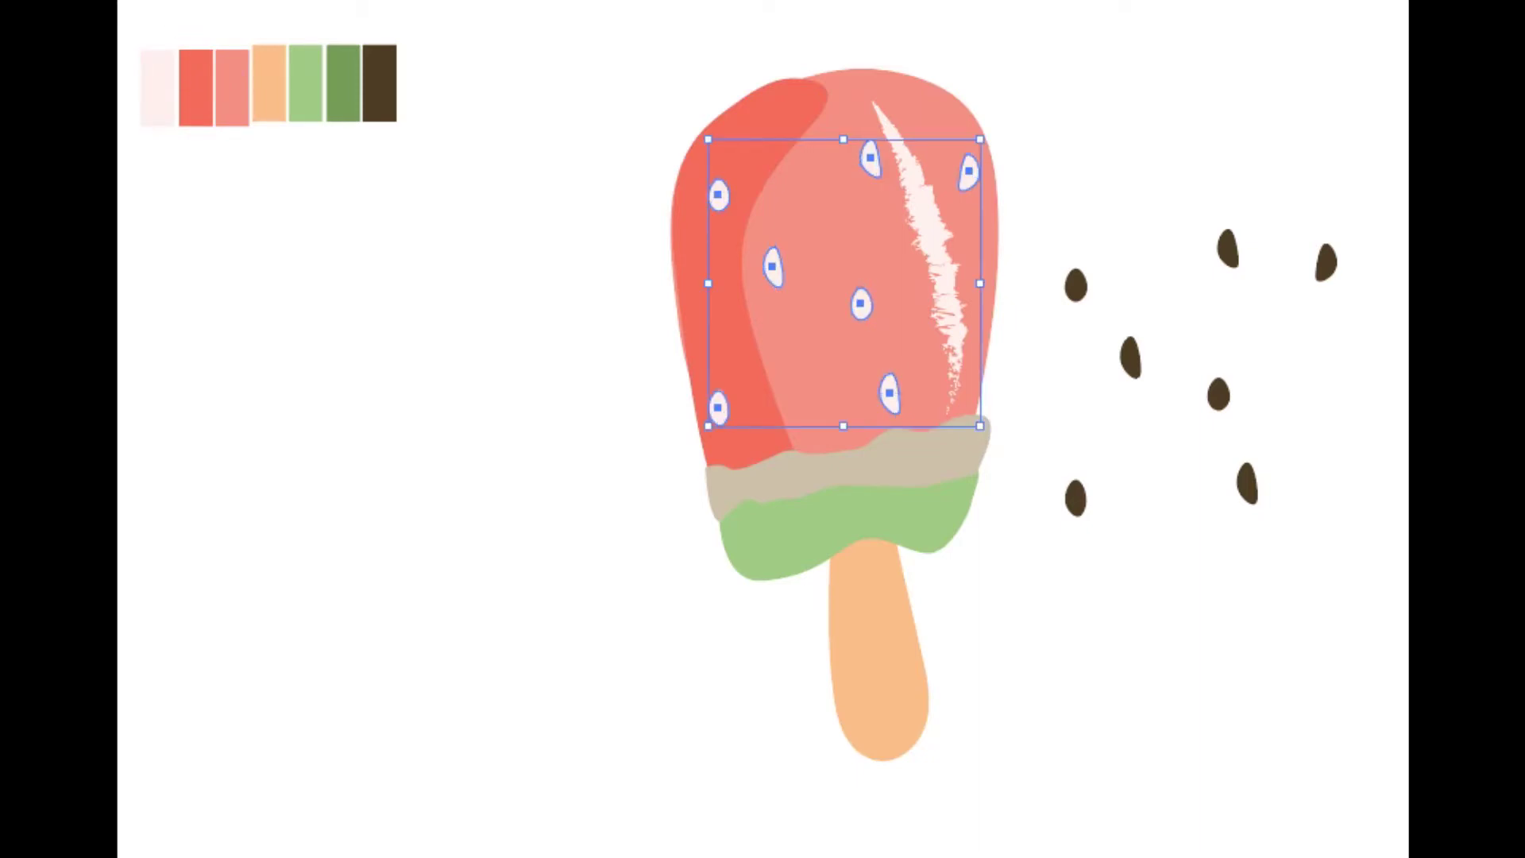
# Place the brown seed copy back over the white seeds, offset slightly left
pyautogui.click(1007, 231)
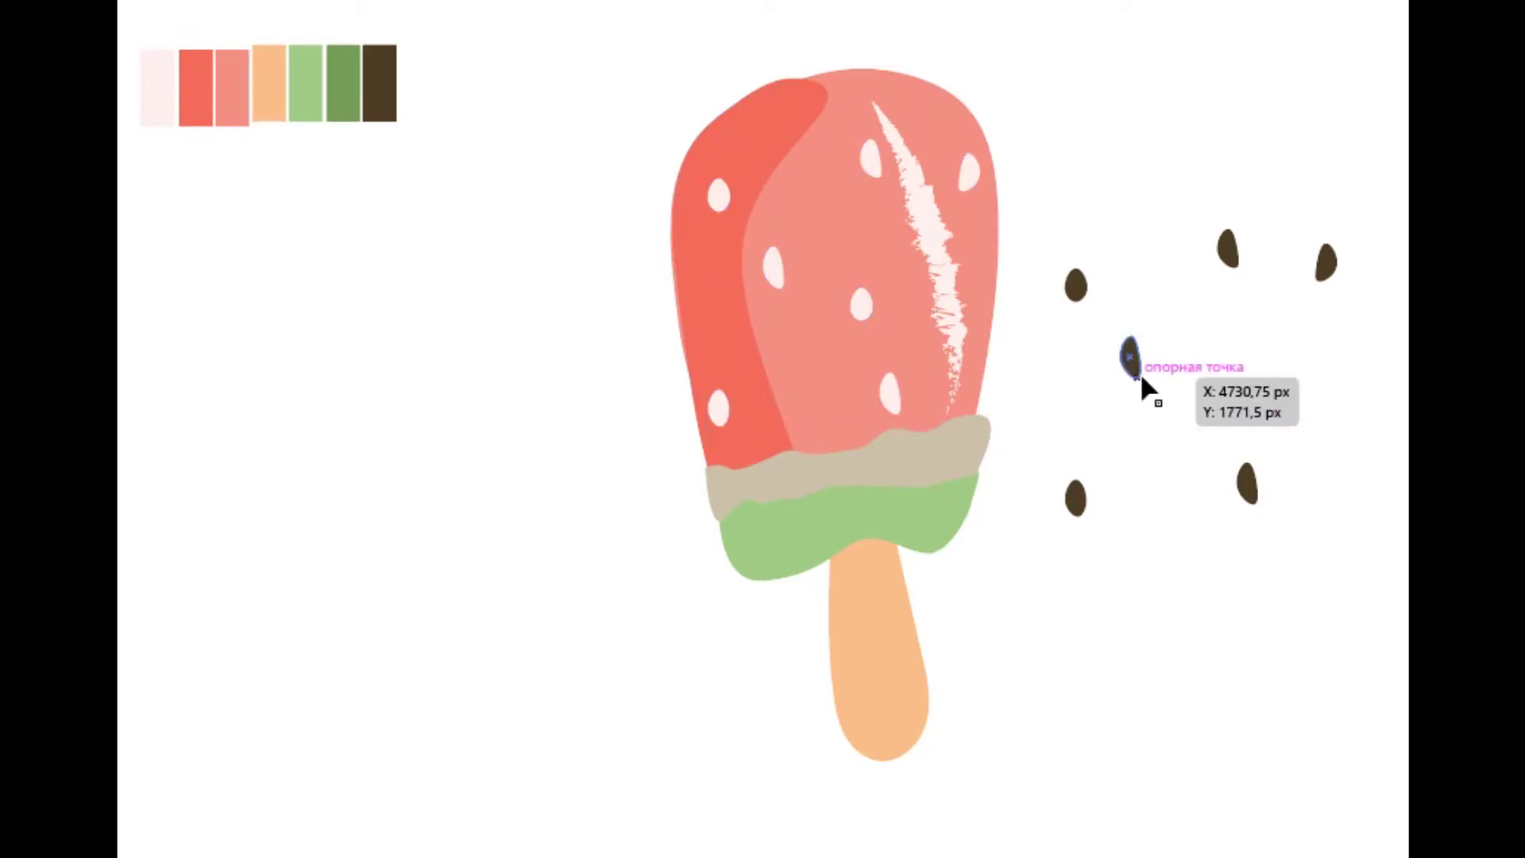
pyautogui.moveTo(1141, 373); pyautogui.dragTo(791, 290)
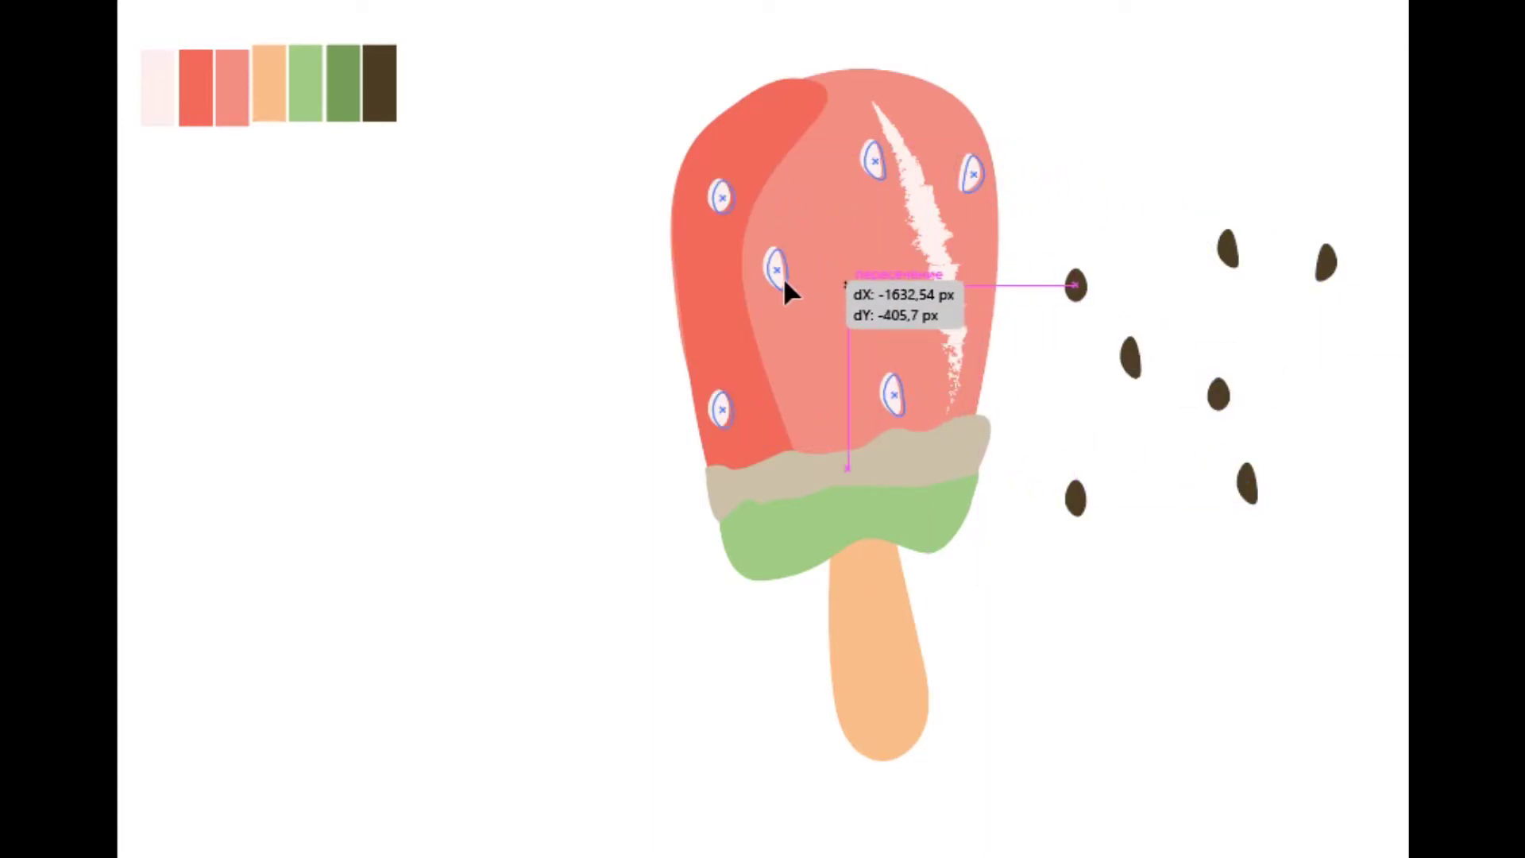
pyautogui.moveTo(784, 280); pyautogui.dragTo(791, 285)
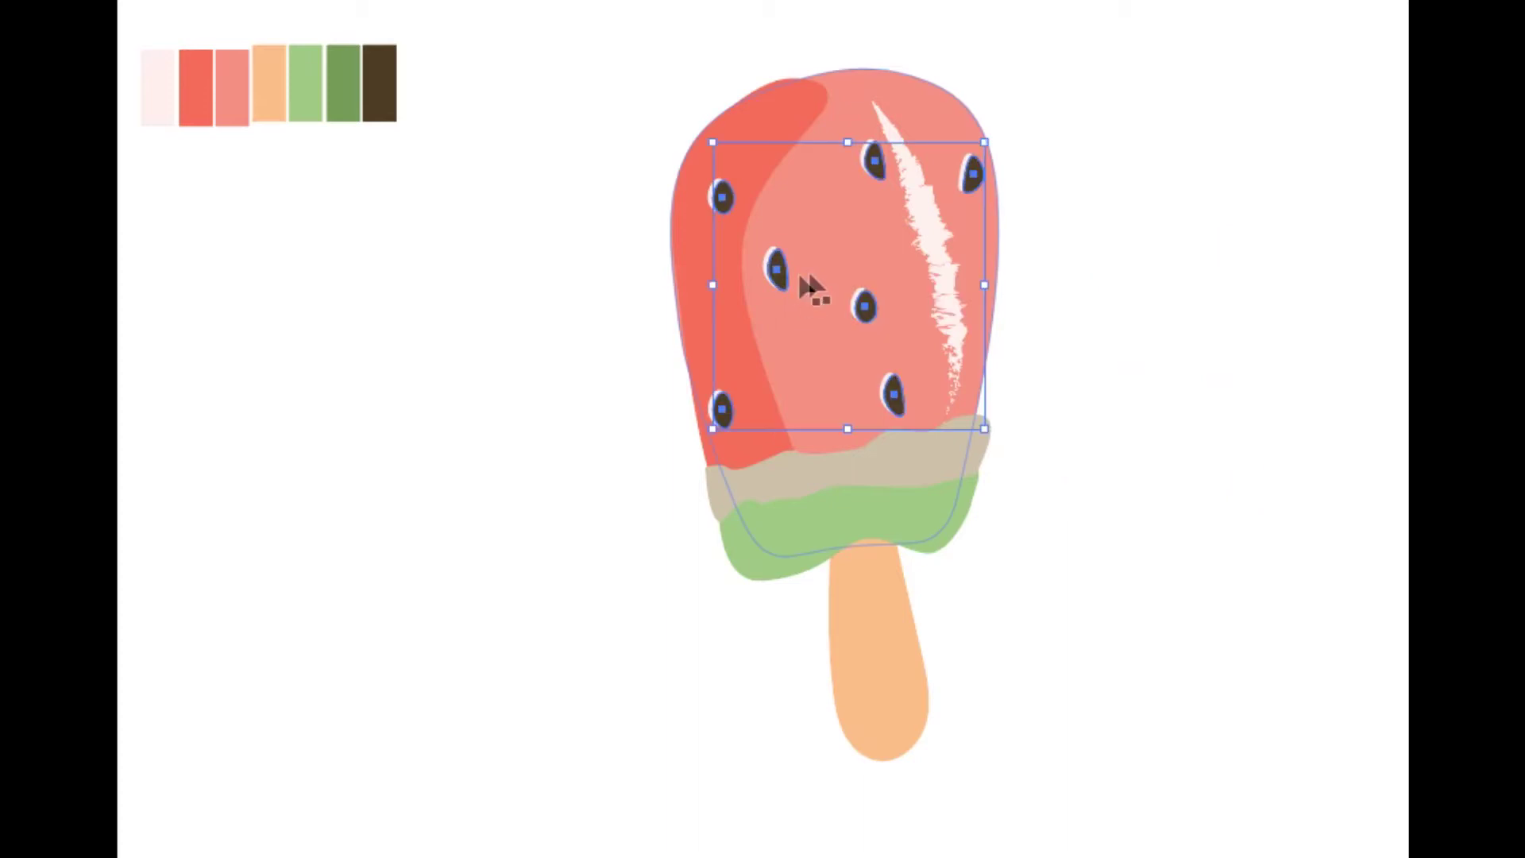
pyautogui.press('Left')
pyautogui.press('Left')
pyautogui.press('Left')
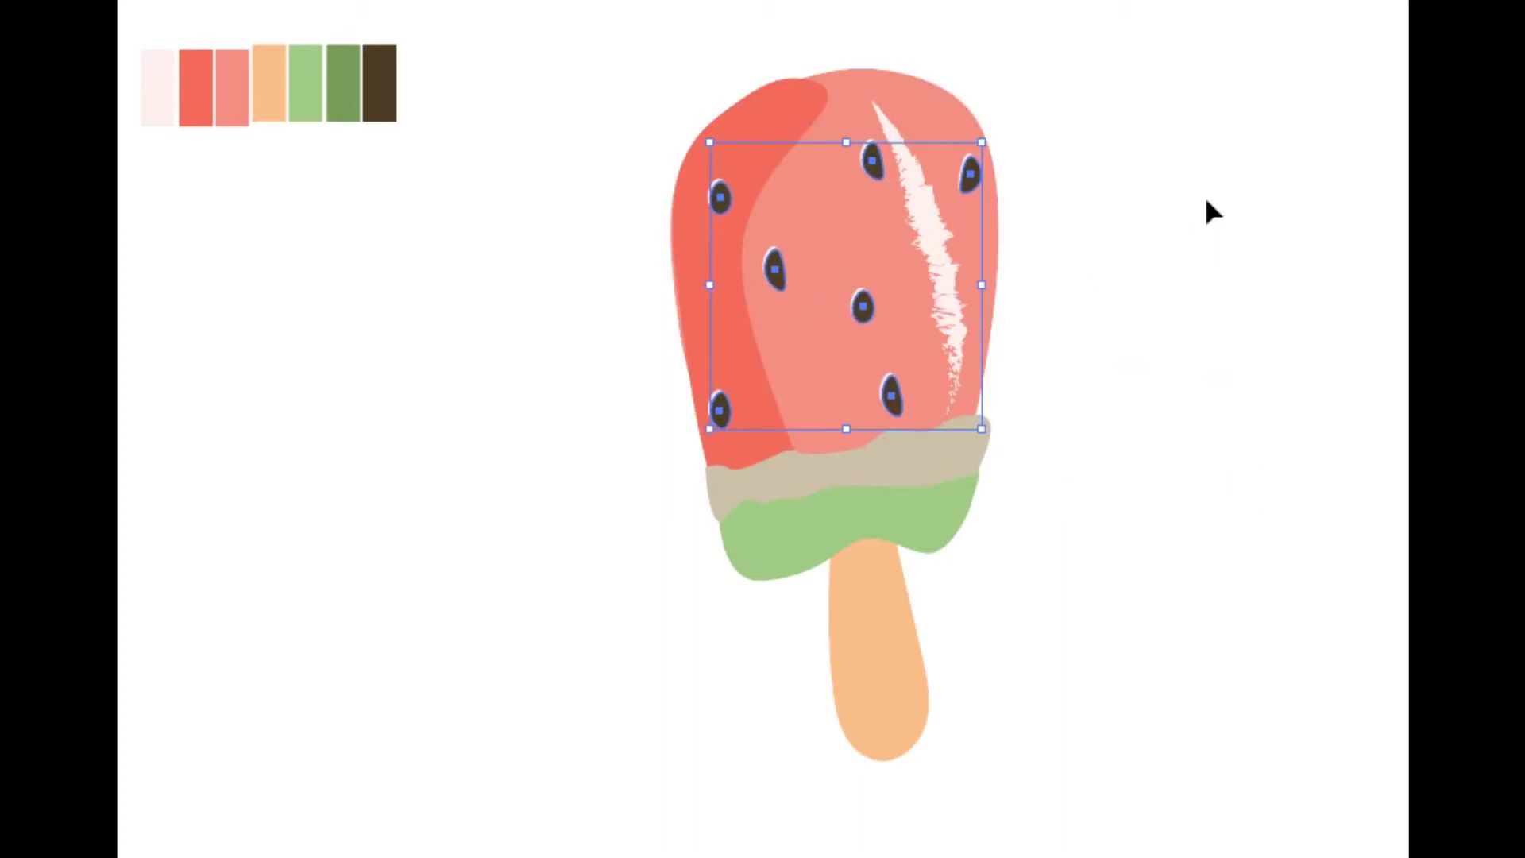
# Draw the first brown drip shape on the left of the green band
pyautogui.hotkey('ctrl', 'shift', 'a')
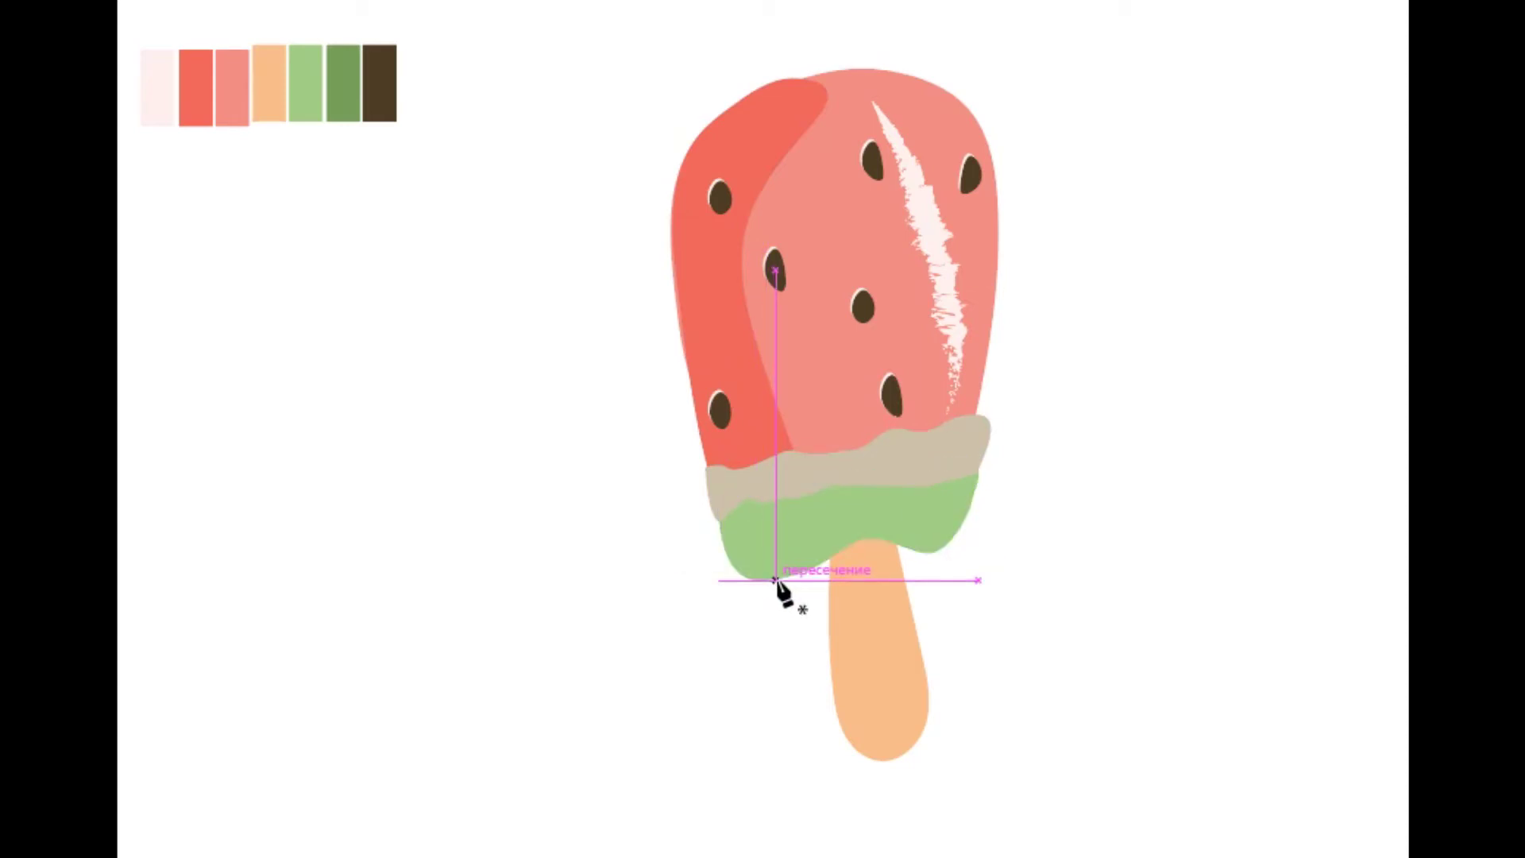
pyautogui.moveTo(782, 577)
pyautogui.mouseDown()
pyautogui.moveTo(764, 568)
pyautogui.moveTo(768, 490)
pyautogui.mouseUp()
pyautogui.click(753, 500)
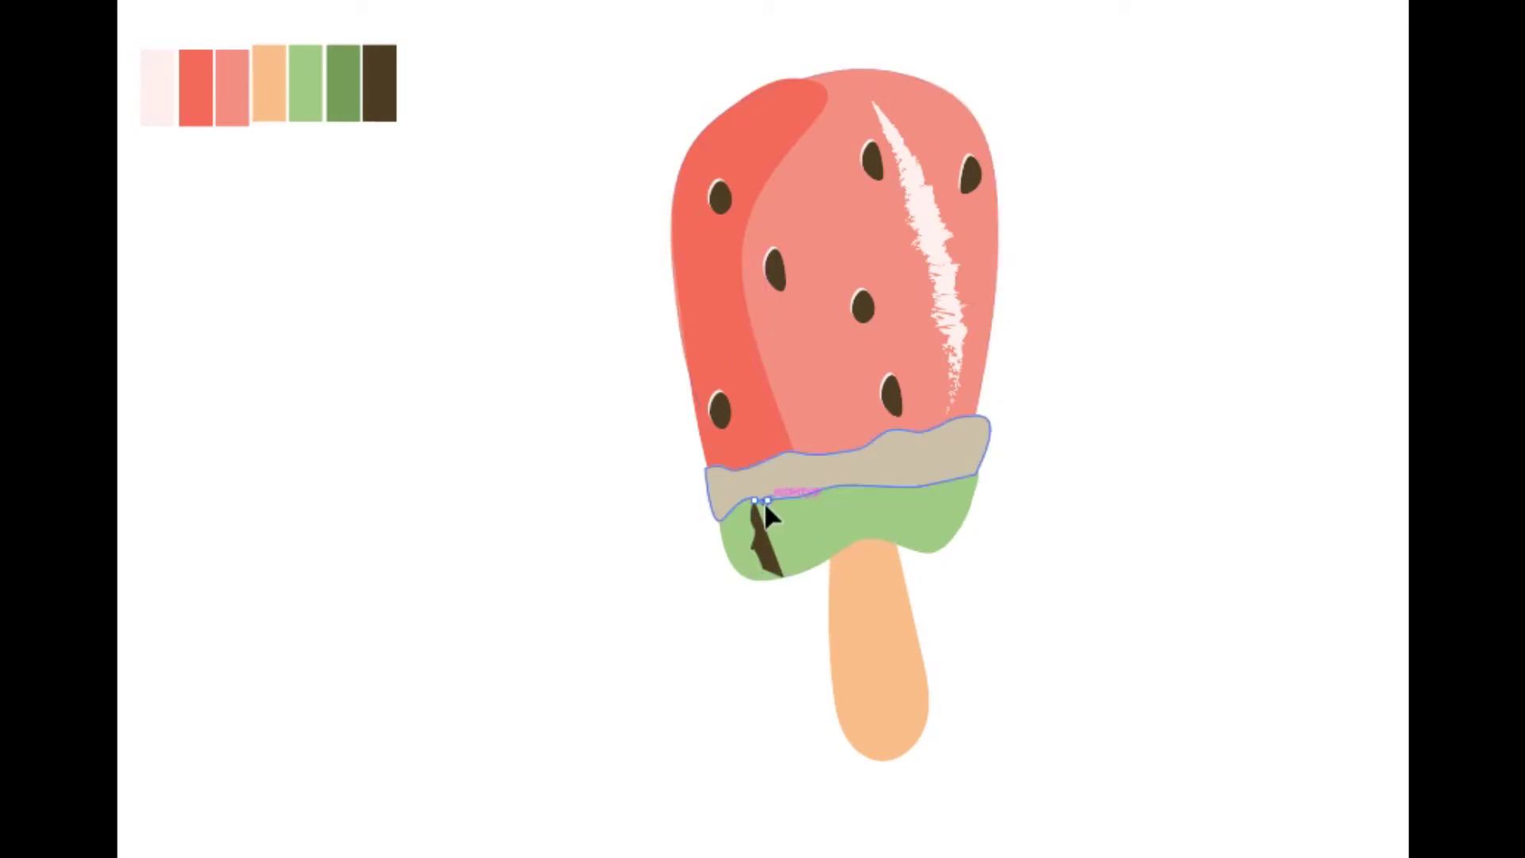
pyautogui.click(783, 546)
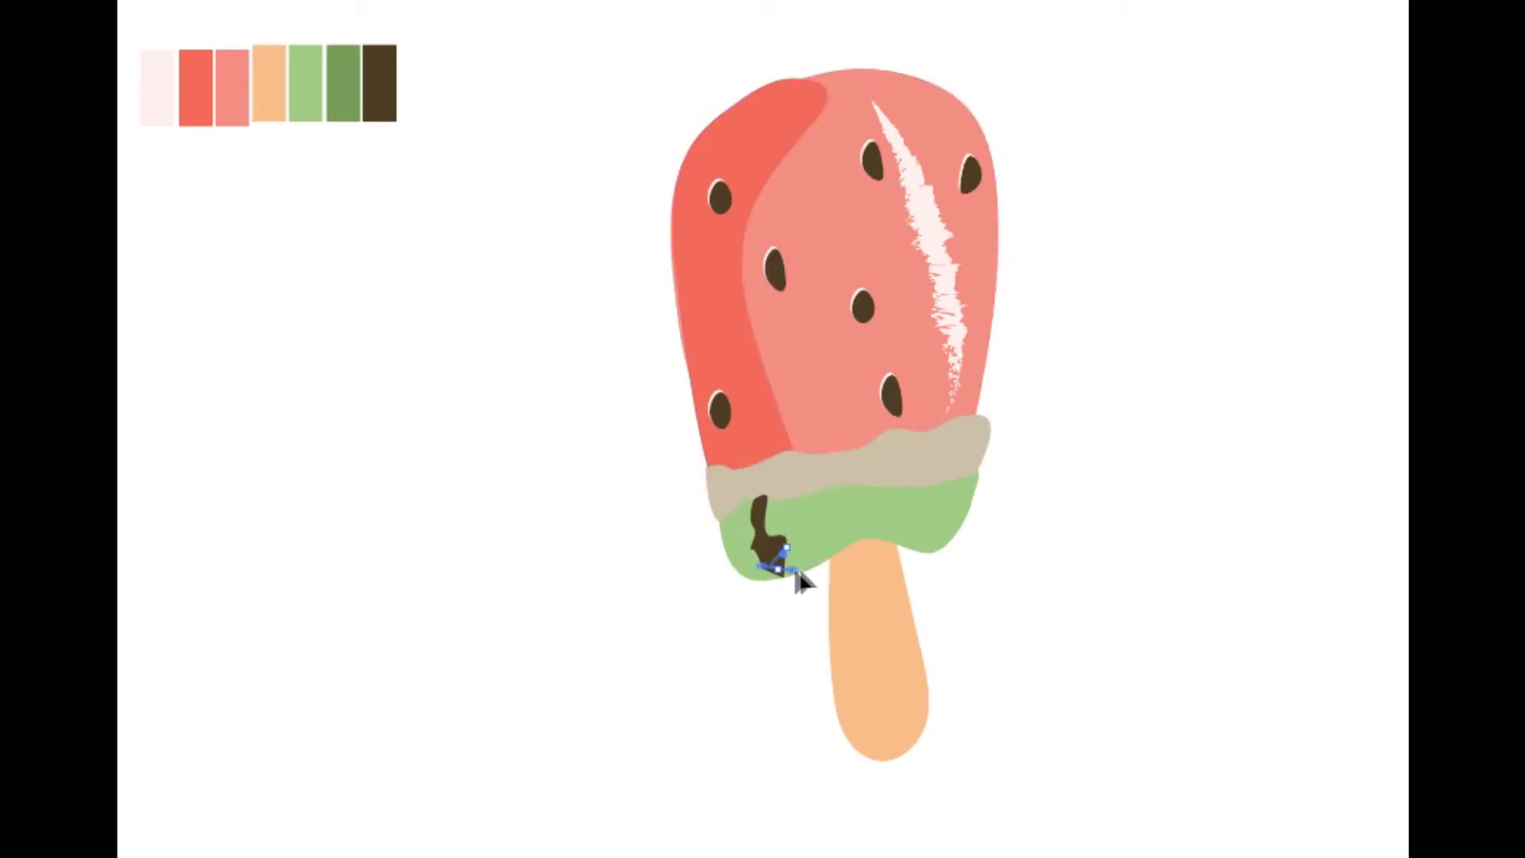
pyautogui.click(783, 578)
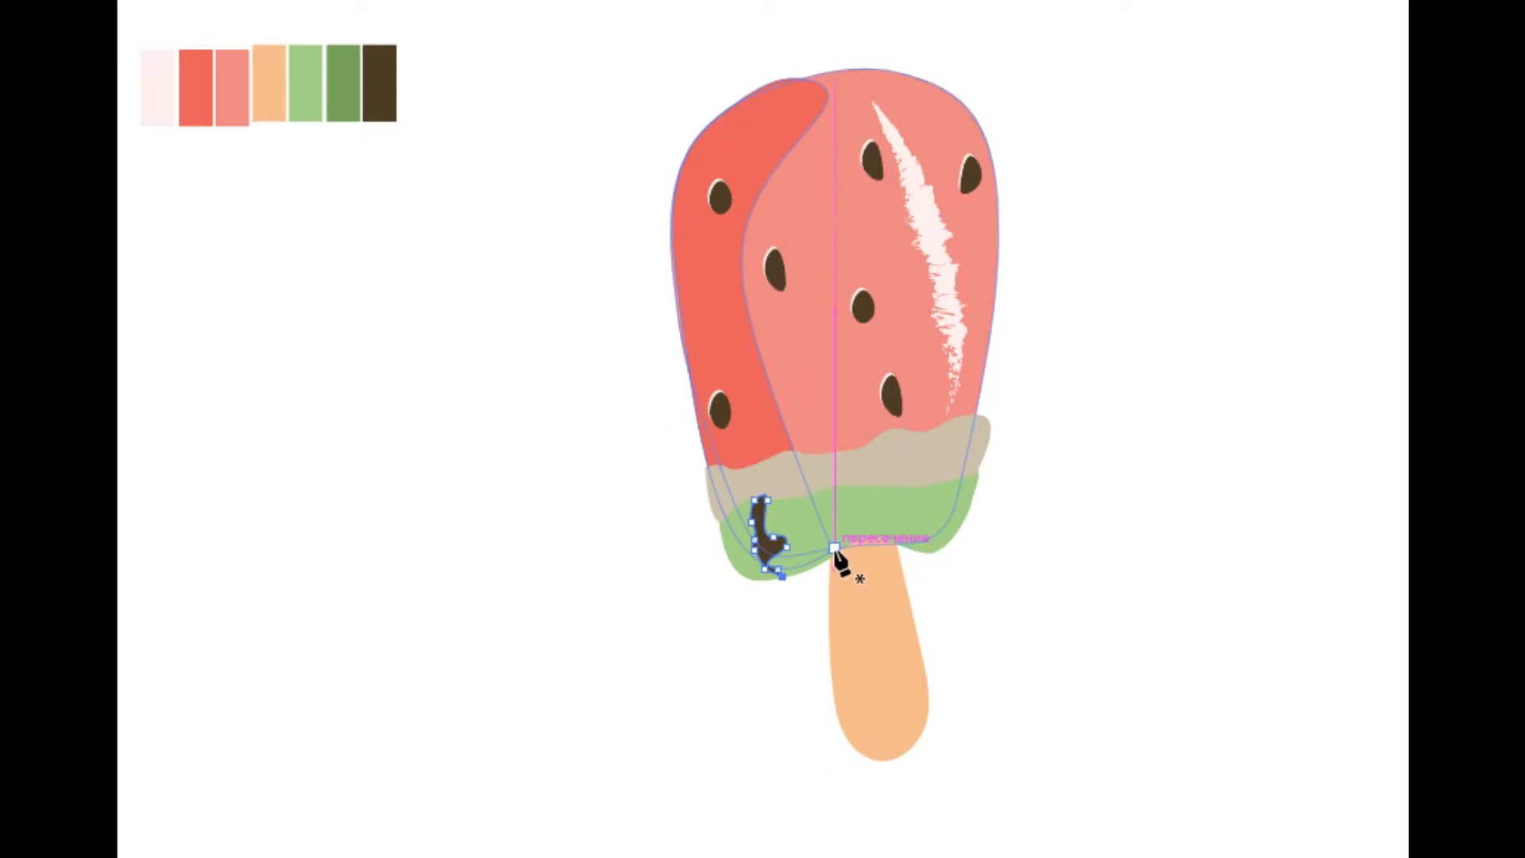
pyautogui.press('Escape')
# Draw a second drip shape near the middle of the band
pyautogui.moveTo(860, 534); pyautogui.dragTo(848, 522)
pyautogui.click(835, 513)
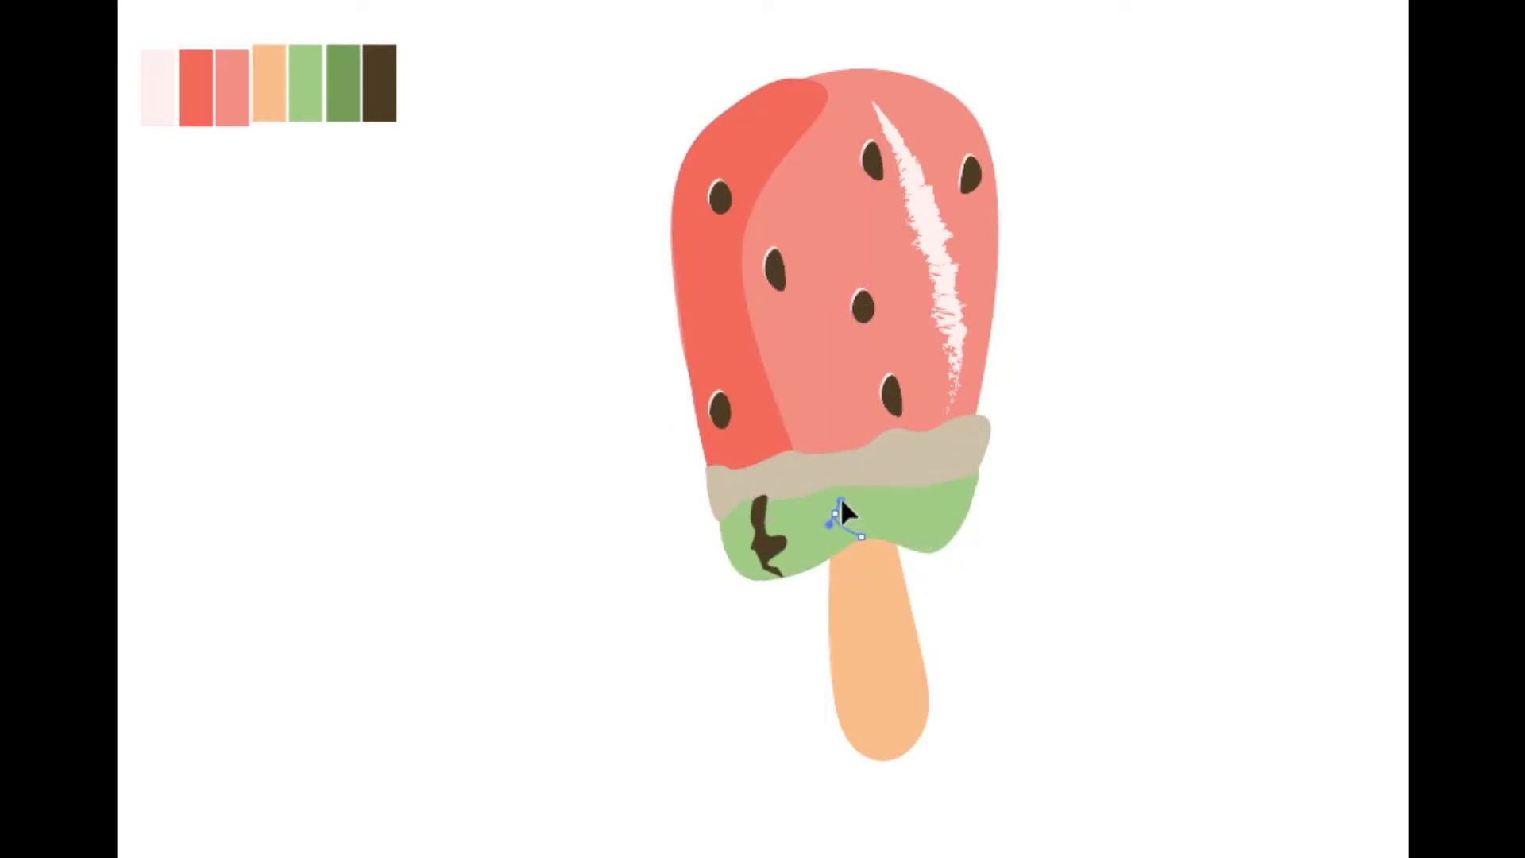
pyautogui.moveTo(851, 475); pyautogui.dragTo(856, 483)
pyautogui.moveTo(860, 534)
pyautogui.mouseDown()
pyautogui.moveTo(874, 548)
pyautogui.moveTo(920, 533)
pyautogui.moveTo(909, 516)
pyautogui.moveTo(931, 486)
pyautogui.moveTo(937, 526)
pyautogui.moveTo(921, 546)
pyautogui.mouseUp()
# Draw a zigzag third drip on the band's right, then select all three drips
pyautogui.click(914, 510)
pyautogui.click(951, 488)
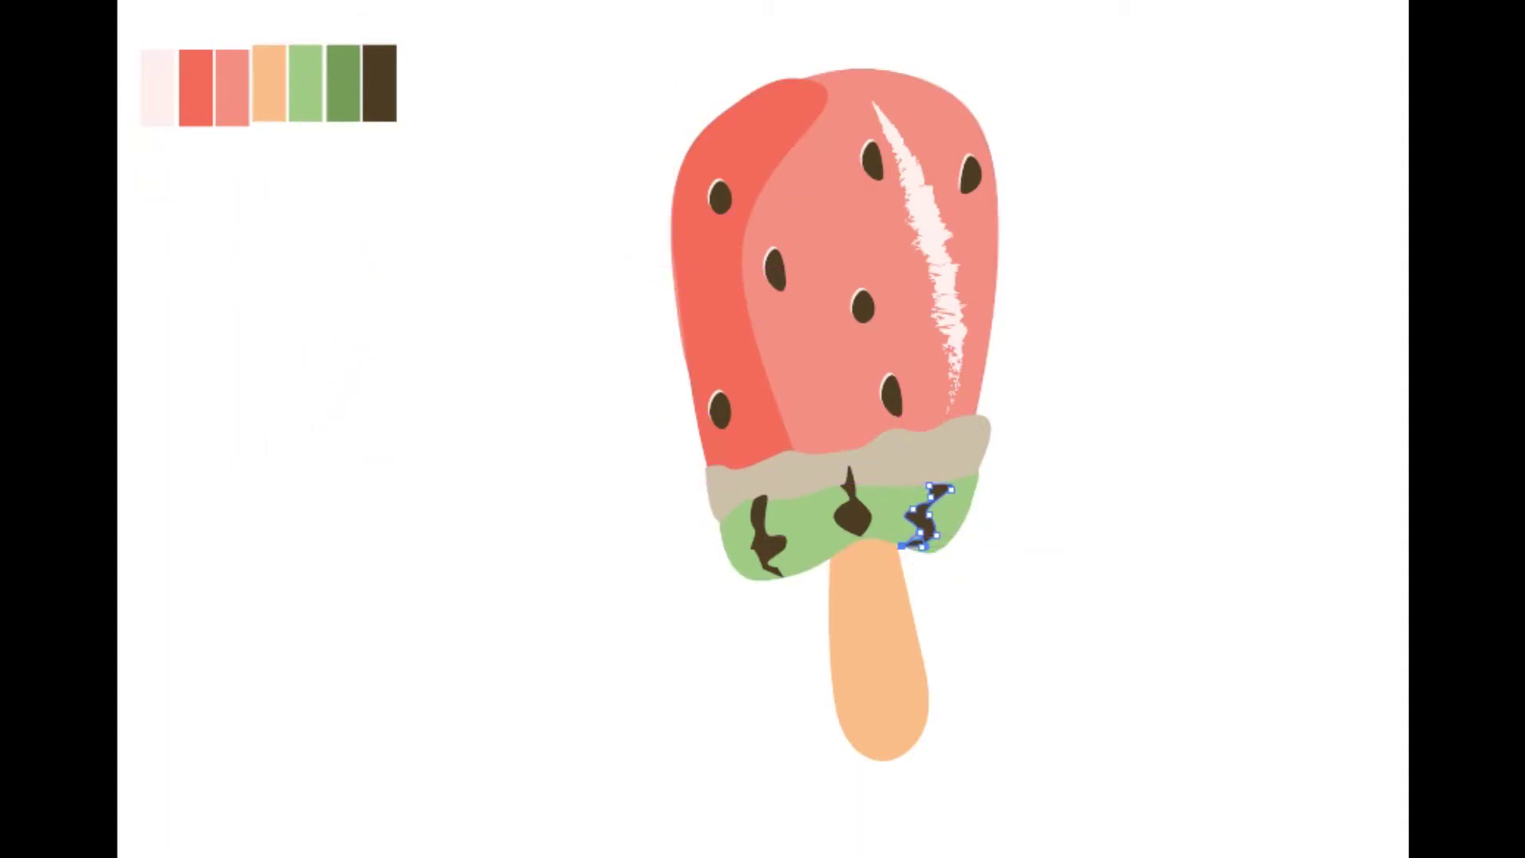
pyautogui.click(402, 153)
pyautogui.click(764, 540)
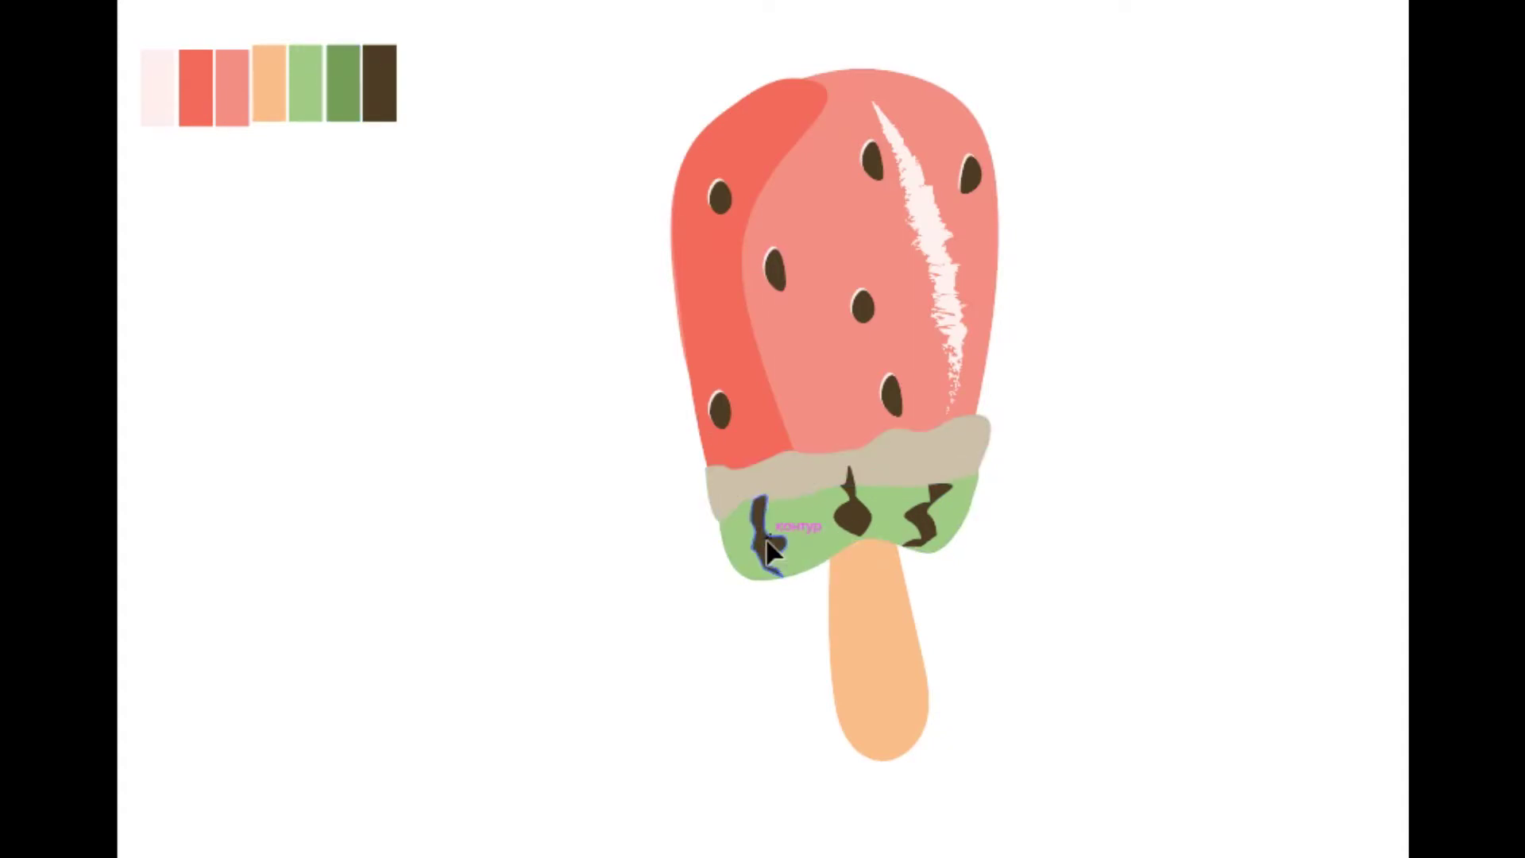
pyautogui.keyDown('shift'); pyautogui.click(850, 524); pyautogui.keyUp('shift')
pyautogui.keyDown('shift'); pyautogui.click(936, 536); pyautogui.keyUp('shift')
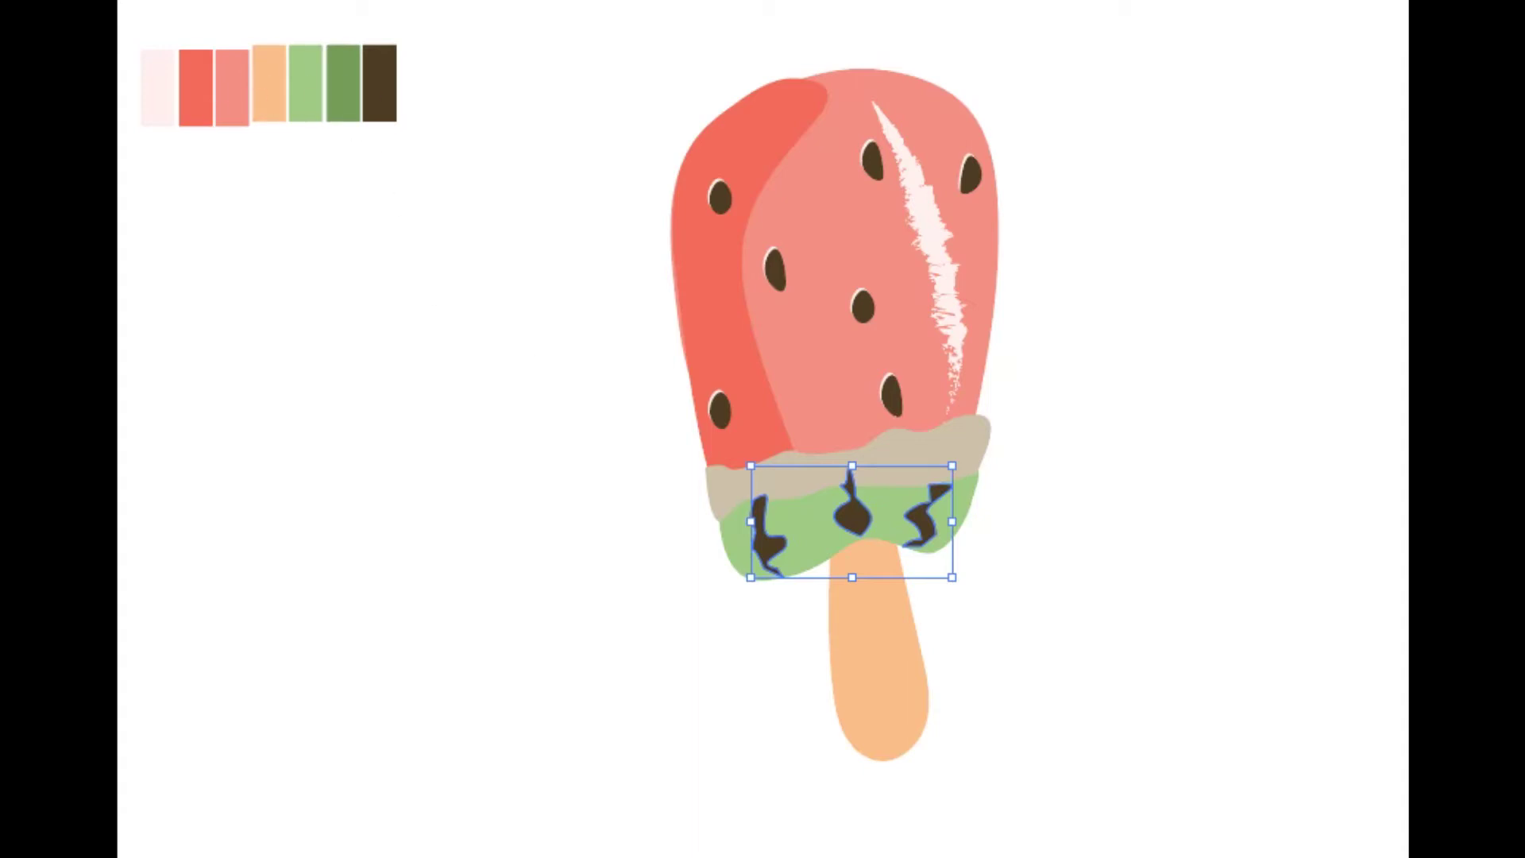
# Fill the three drips dark green, group them, and place a copy to the lower right
pyautogui.click(343, 79)
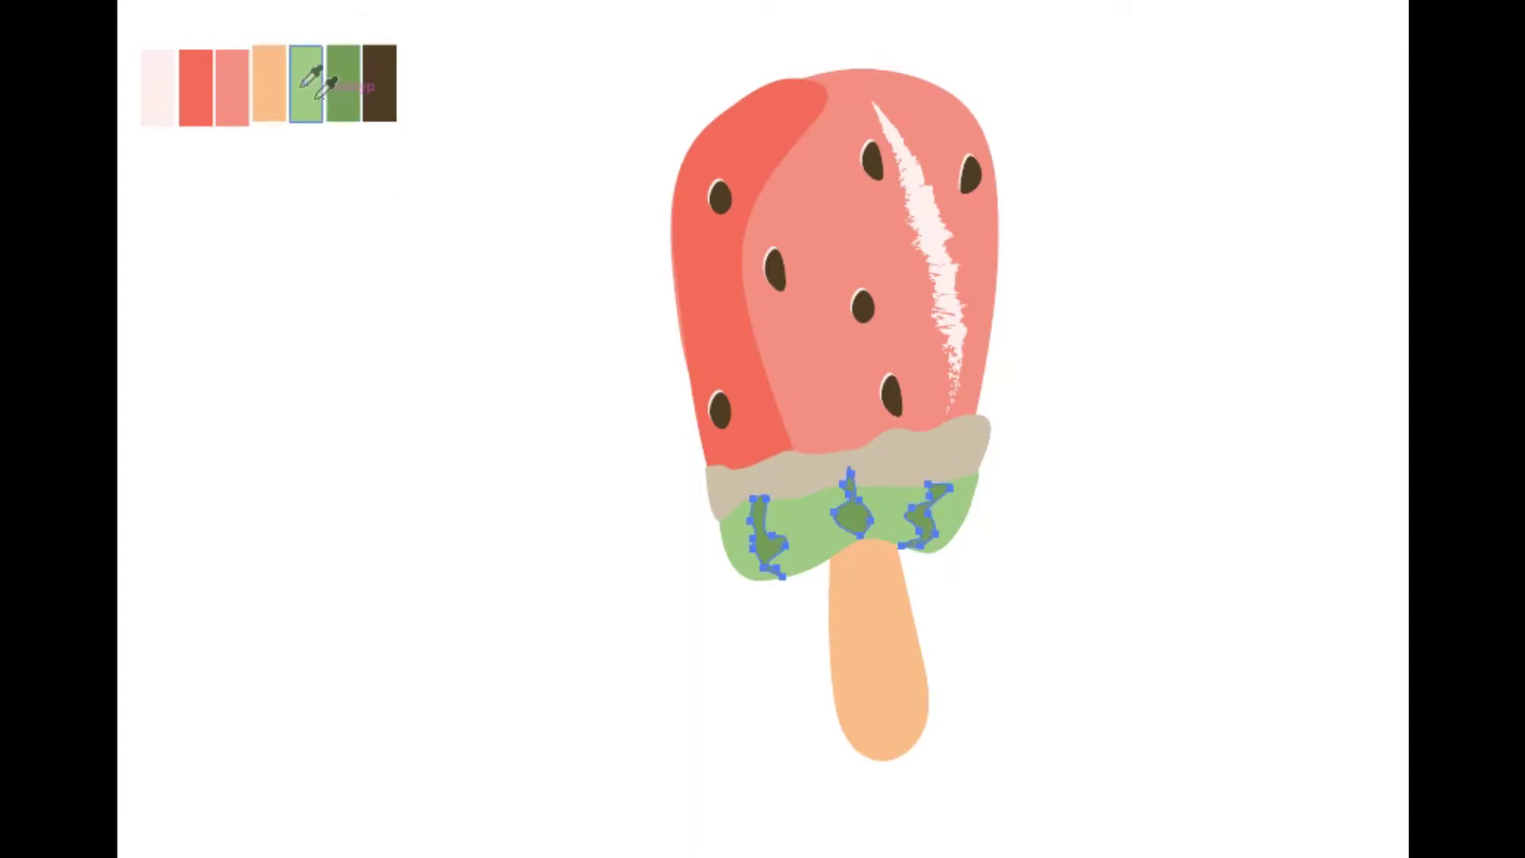
pyautogui.rightClick(391, 396)
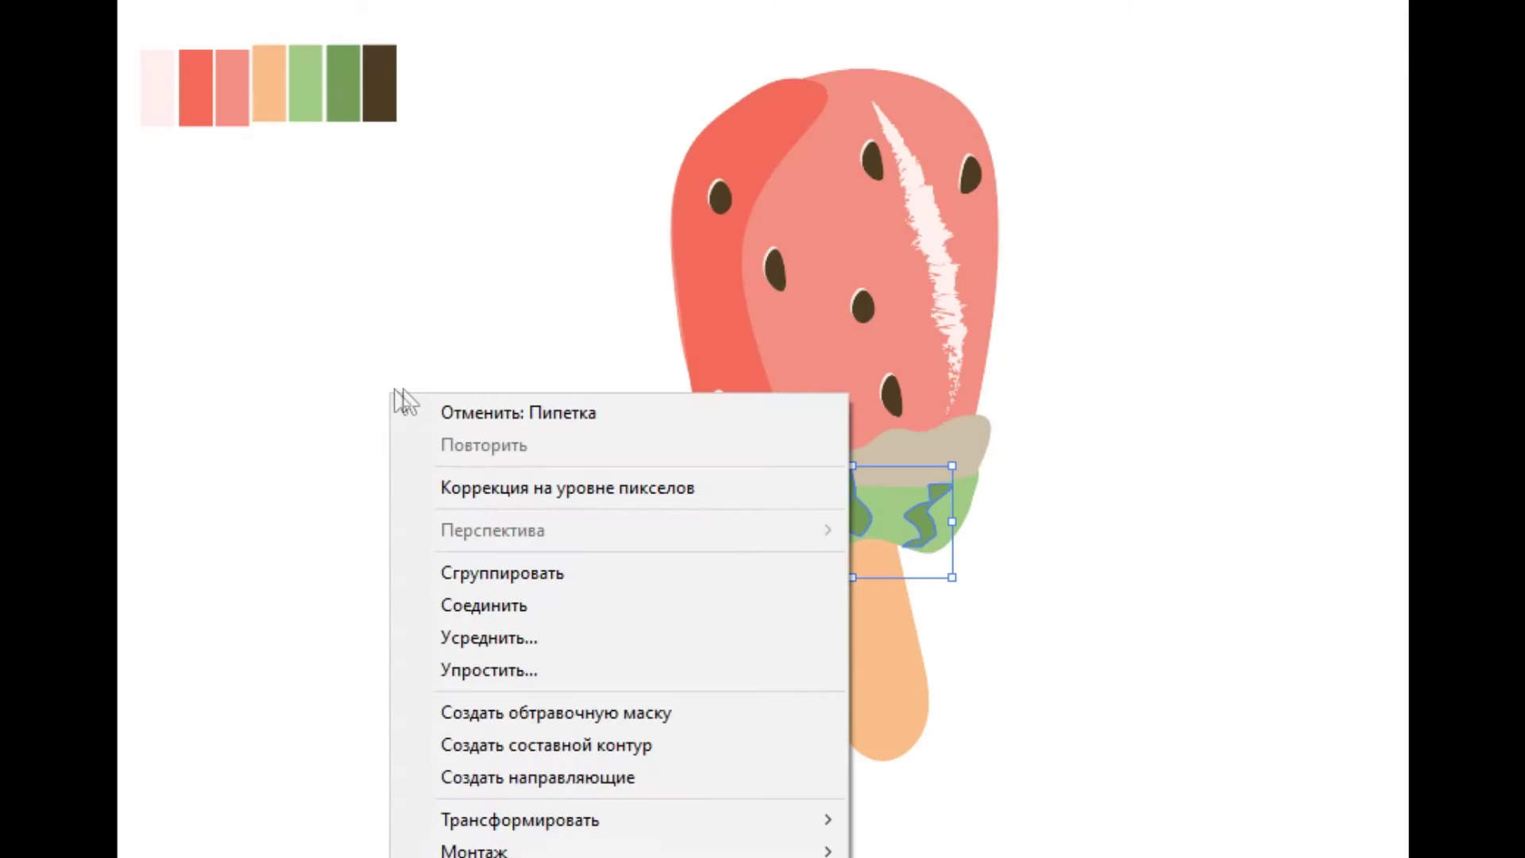
pyautogui.click(517, 574)
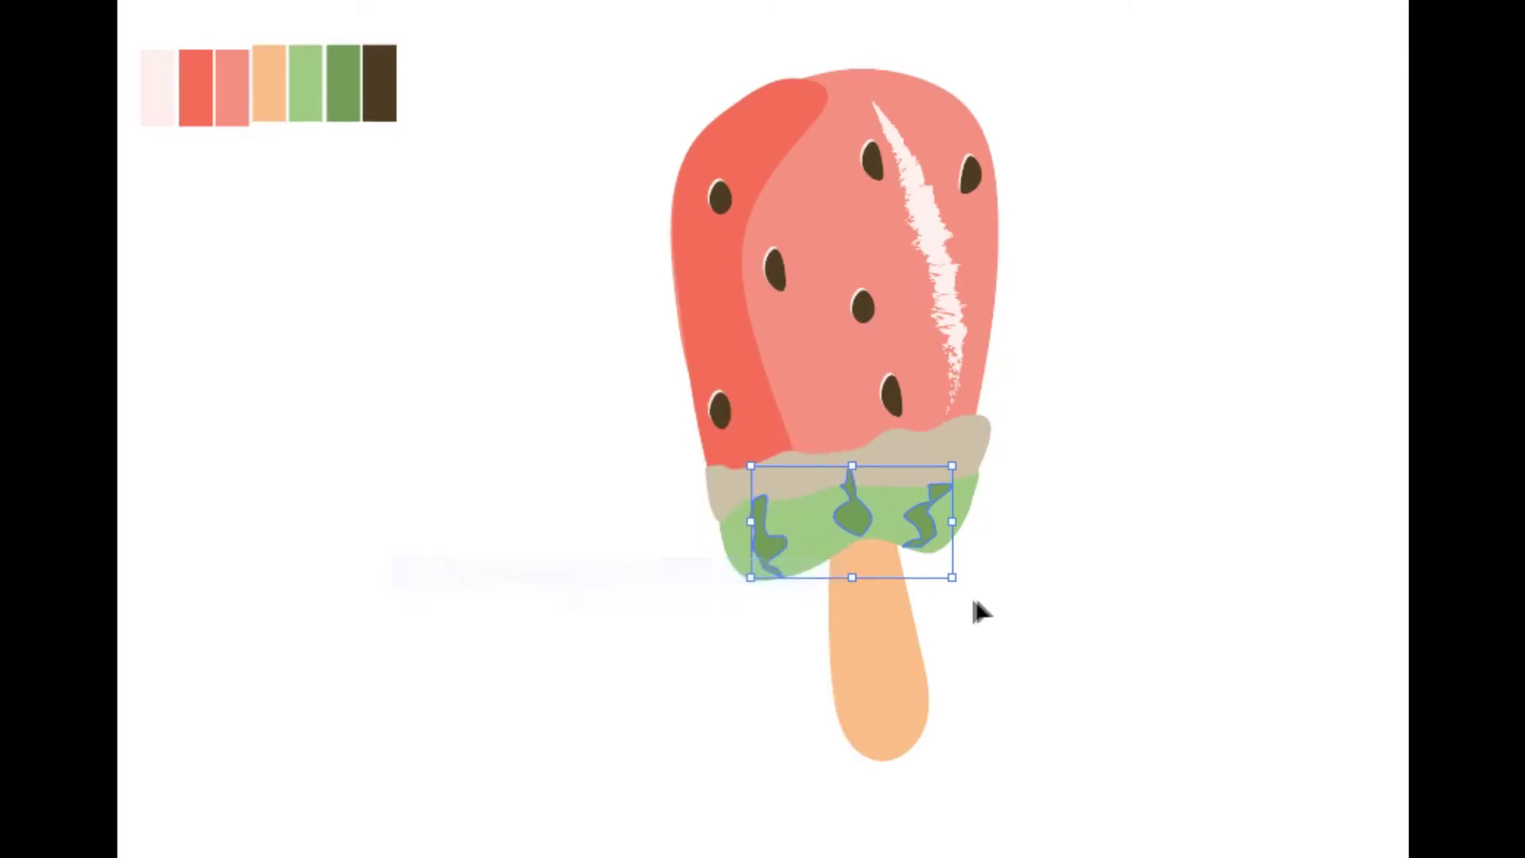
pyautogui.hotkey('ctrl', 'shift', 'a')
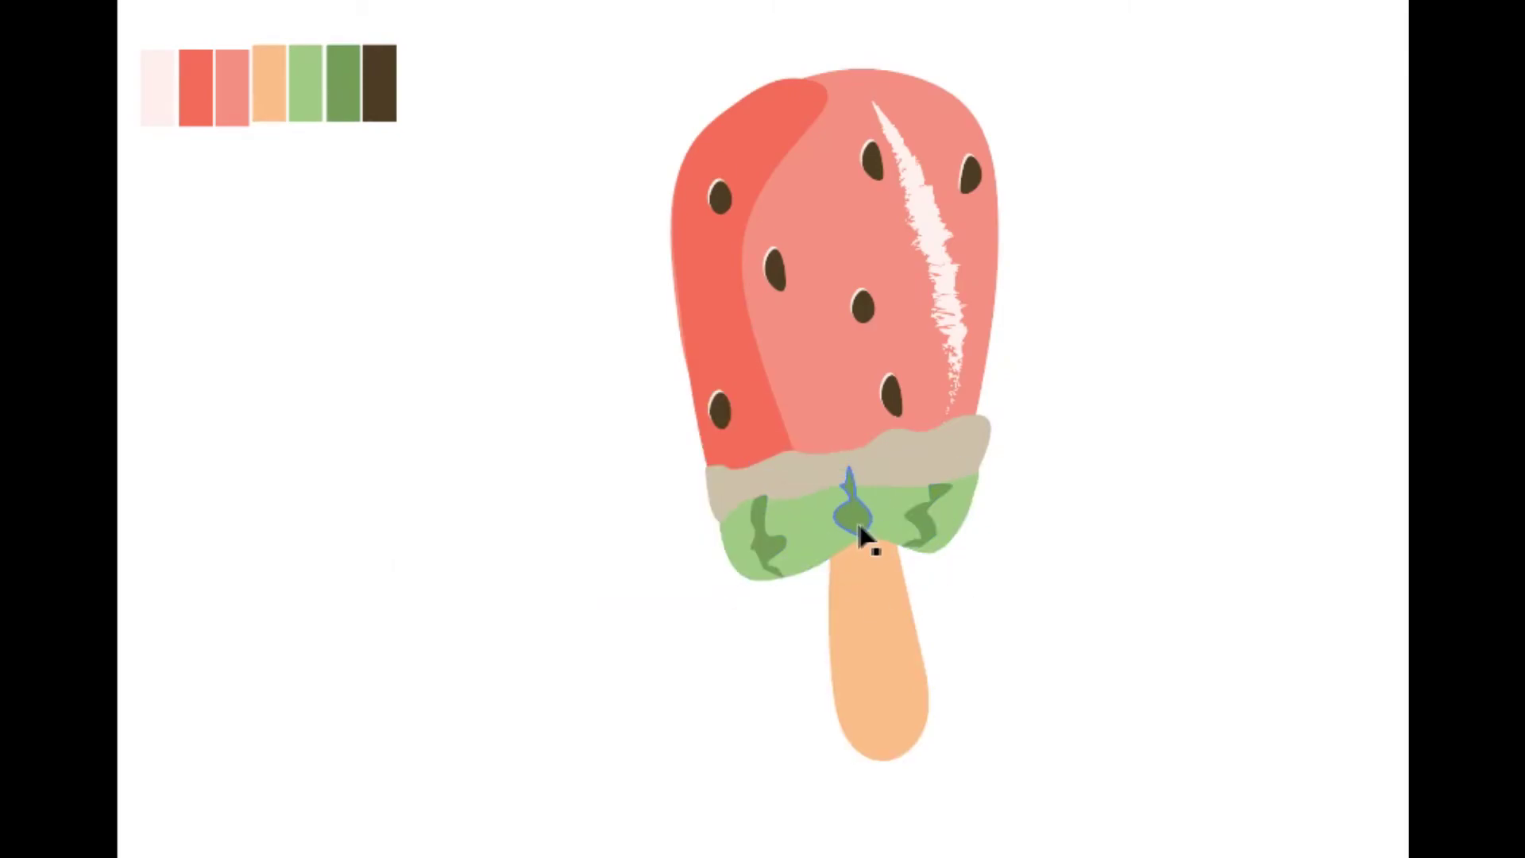
pyautogui.click(866, 521)
pyautogui.moveTo(864, 516); pyautogui.dragTo(1142, 596)
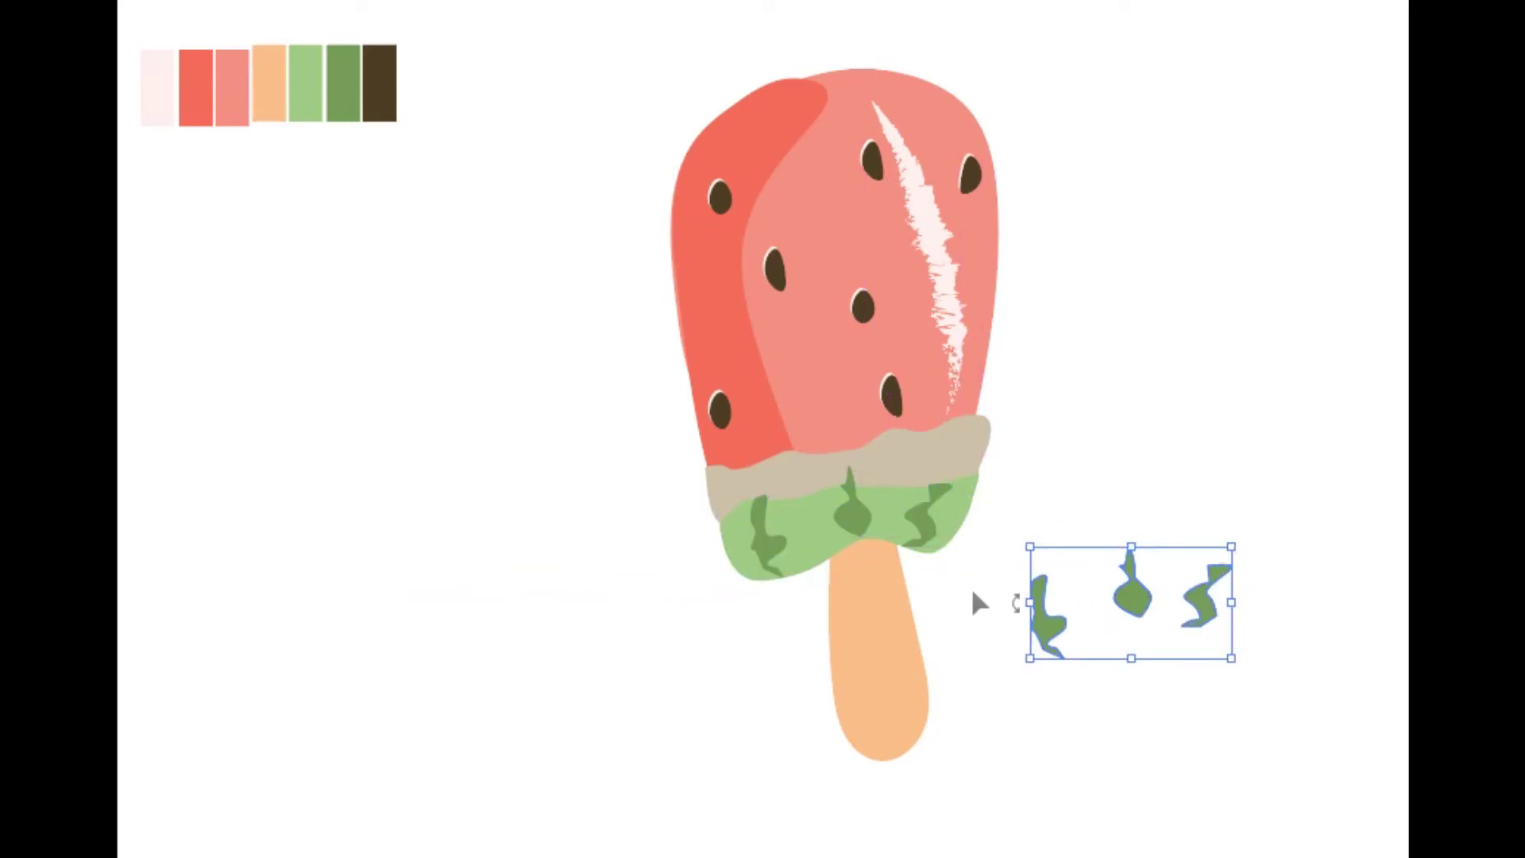
pyautogui.click(855, 515)
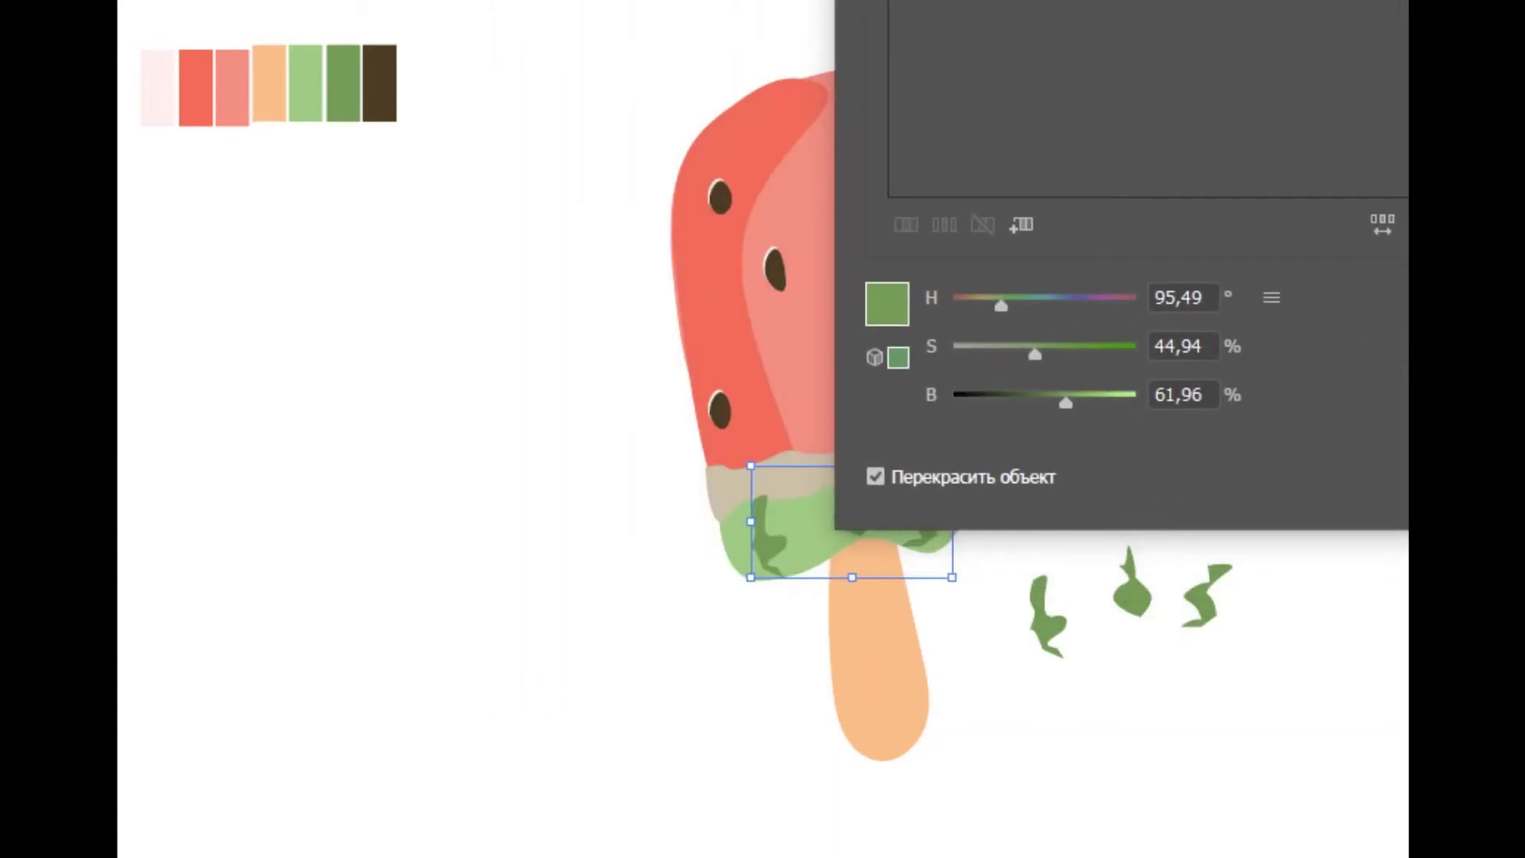
# Lighten the original drip group to brightness 90 and saturation 39
pyautogui.moveTo(1132, 385); pyautogui.dragTo(1127, 387)
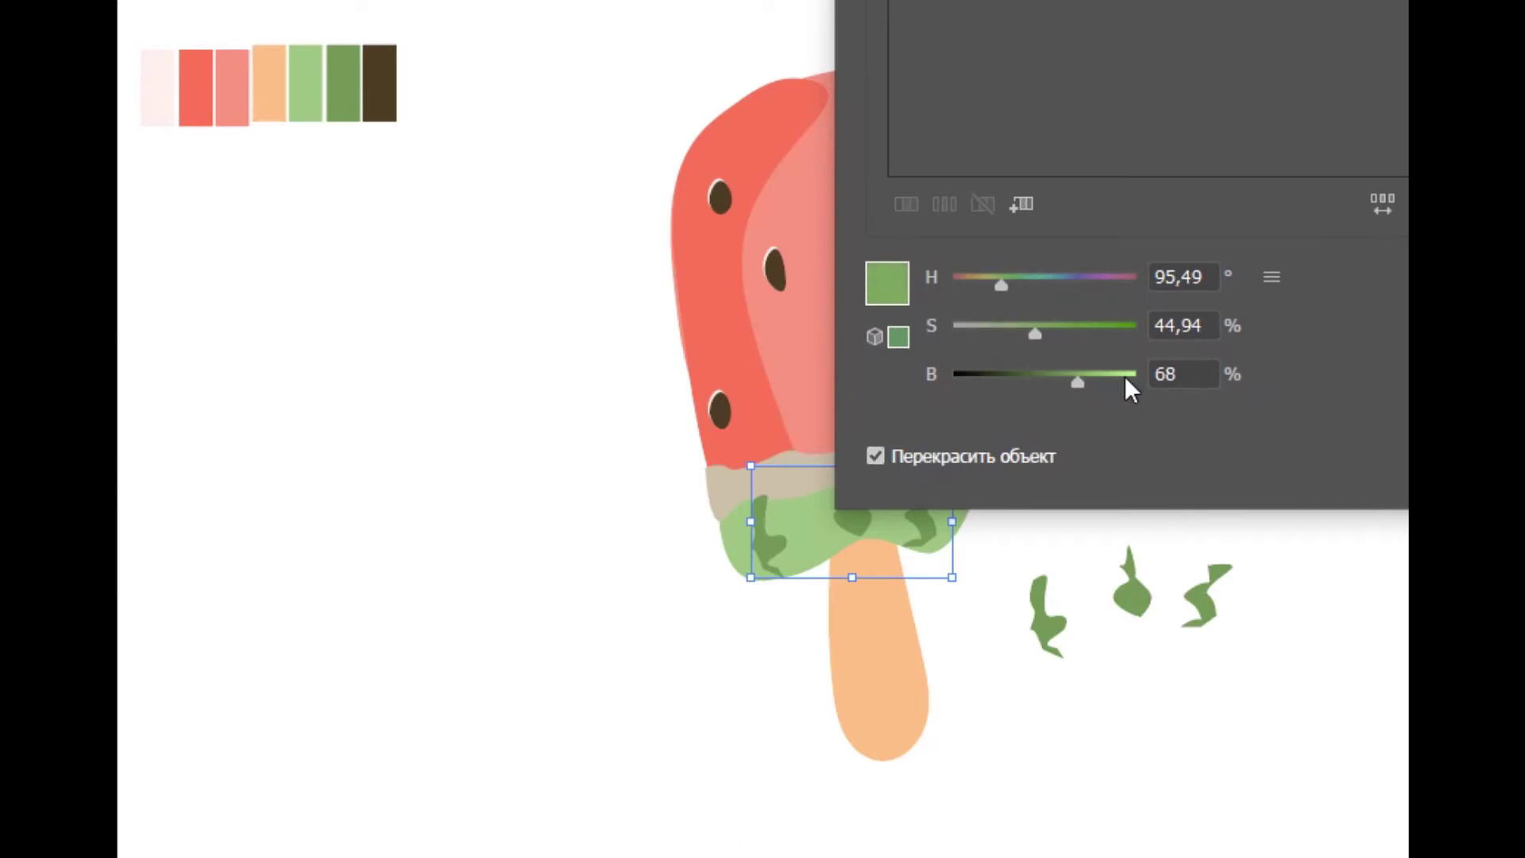
pyautogui.click(1124, 376)
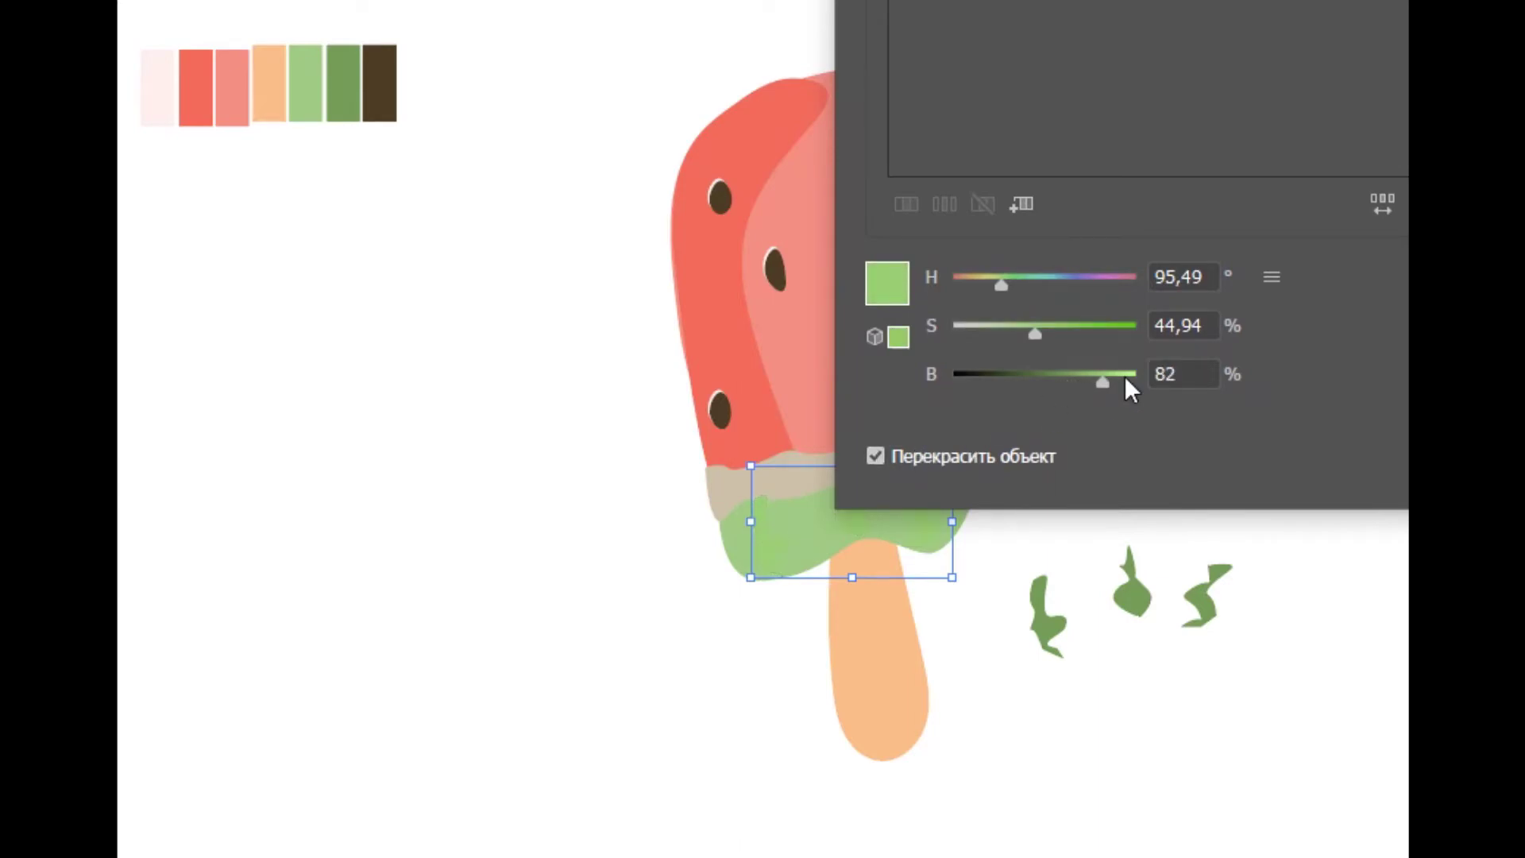
pyautogui.click(1125, 376)
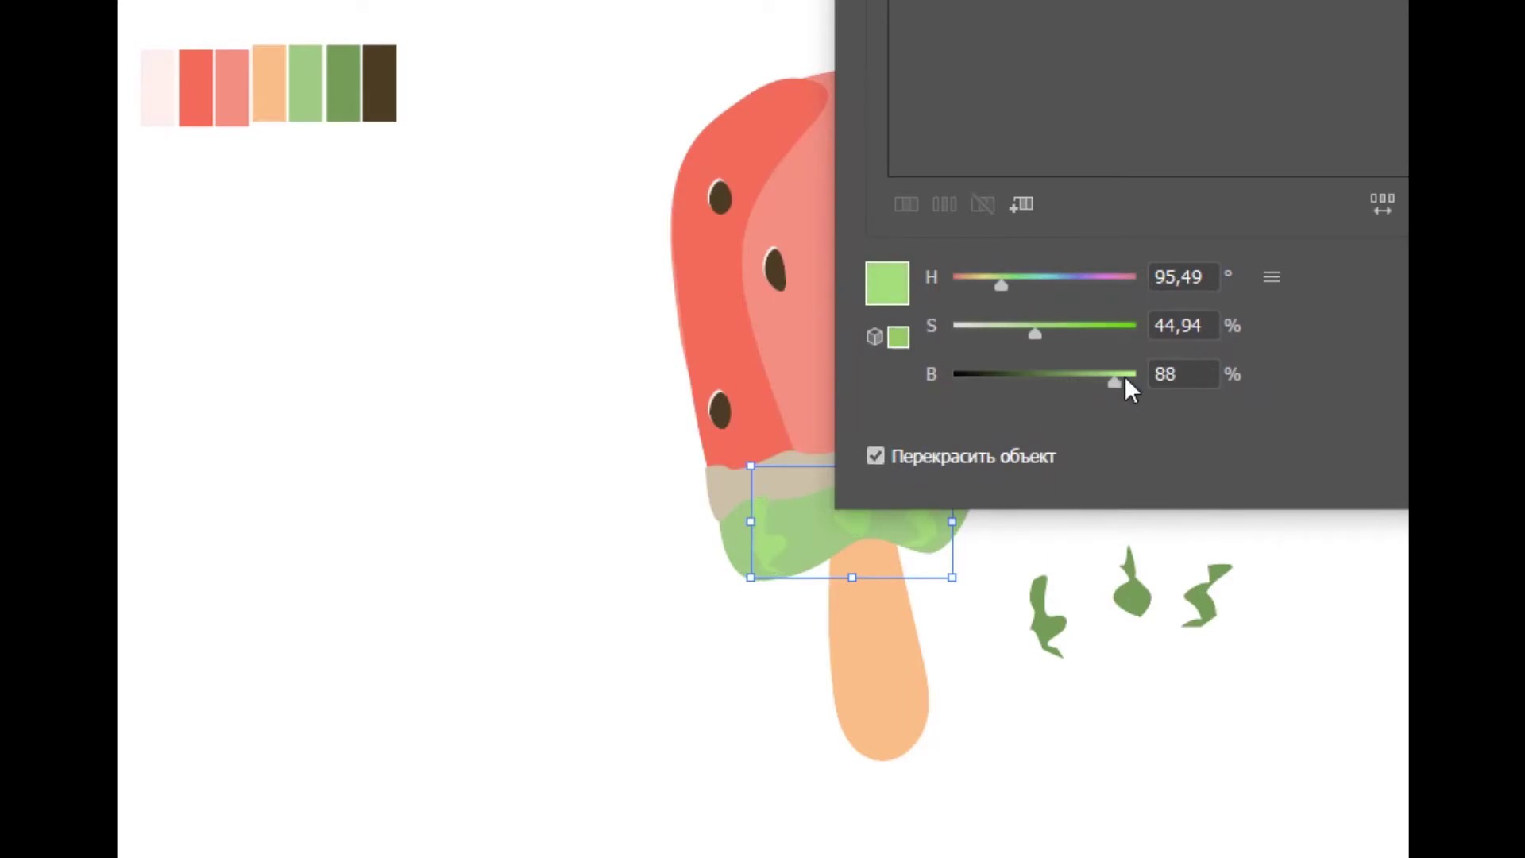
pyautogui.click(1125, 374)
pyautogui.write('41')
pyautogui.press('Return')
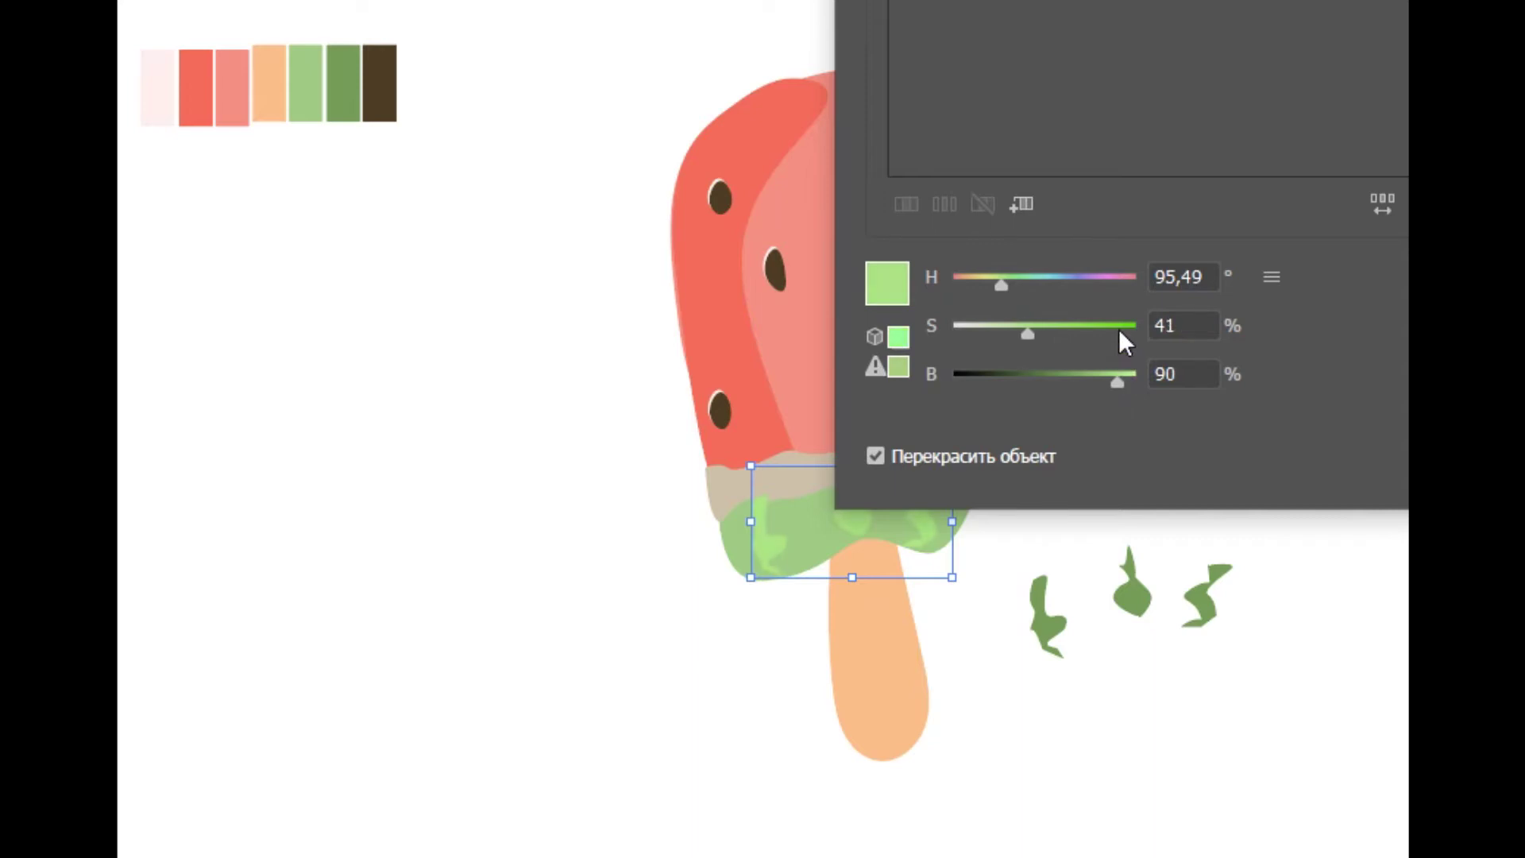
pyautogui.write('39')
pyautogui.press('Return')
pyautogui.press('Return')
# Move the dark-green stripe copy onto the pale rind stripes and scale it slightly to fit
pyautogui.moveTo(1136, 602); pyautogui.dragTo(873, 515)
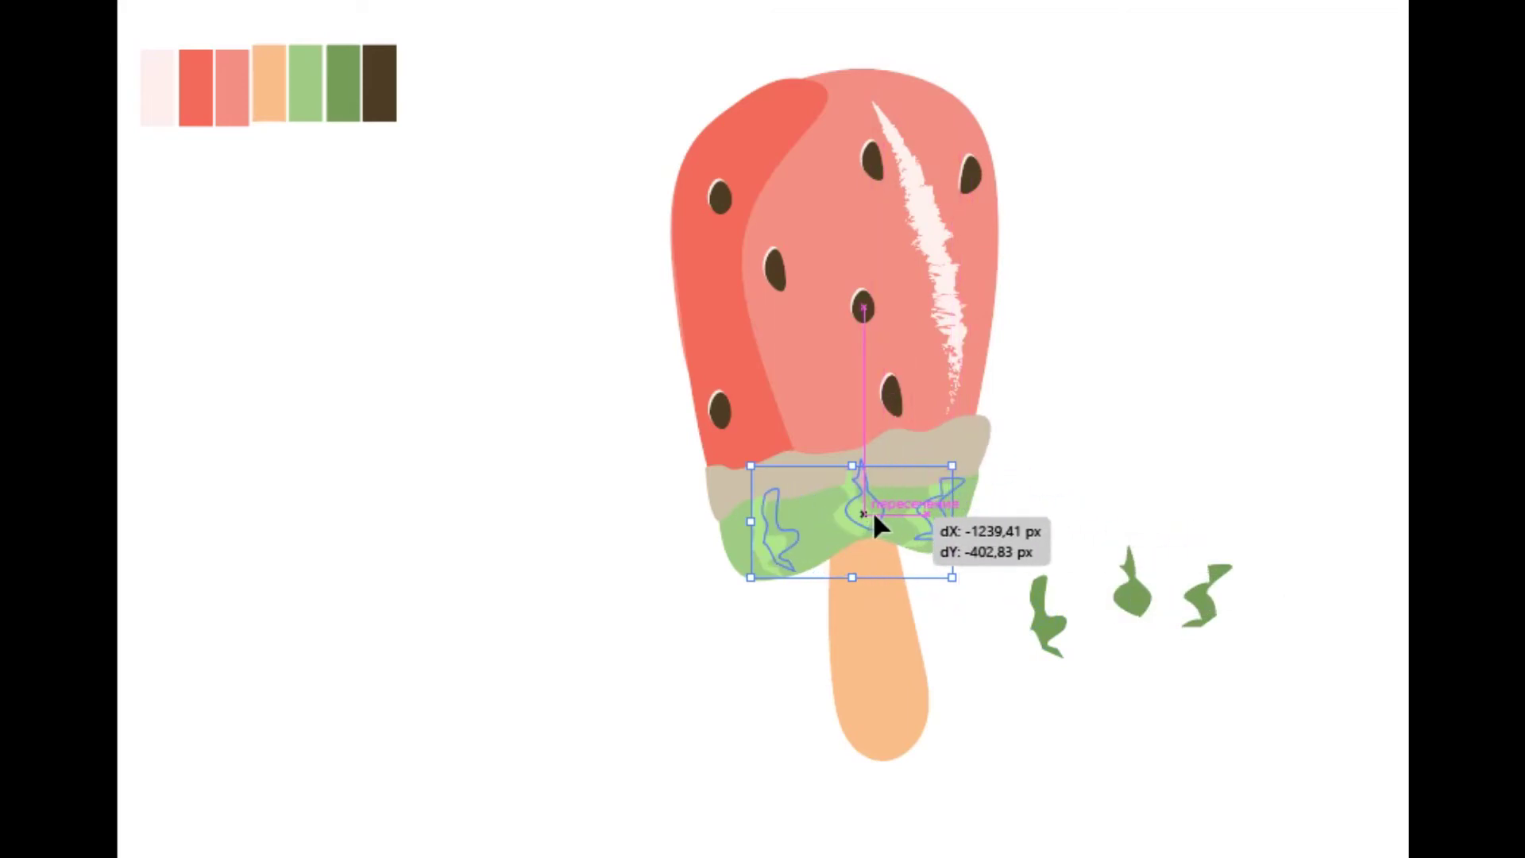
pyautogui.moveTo(874, 518); pyautogui.dragTo(872, 521)
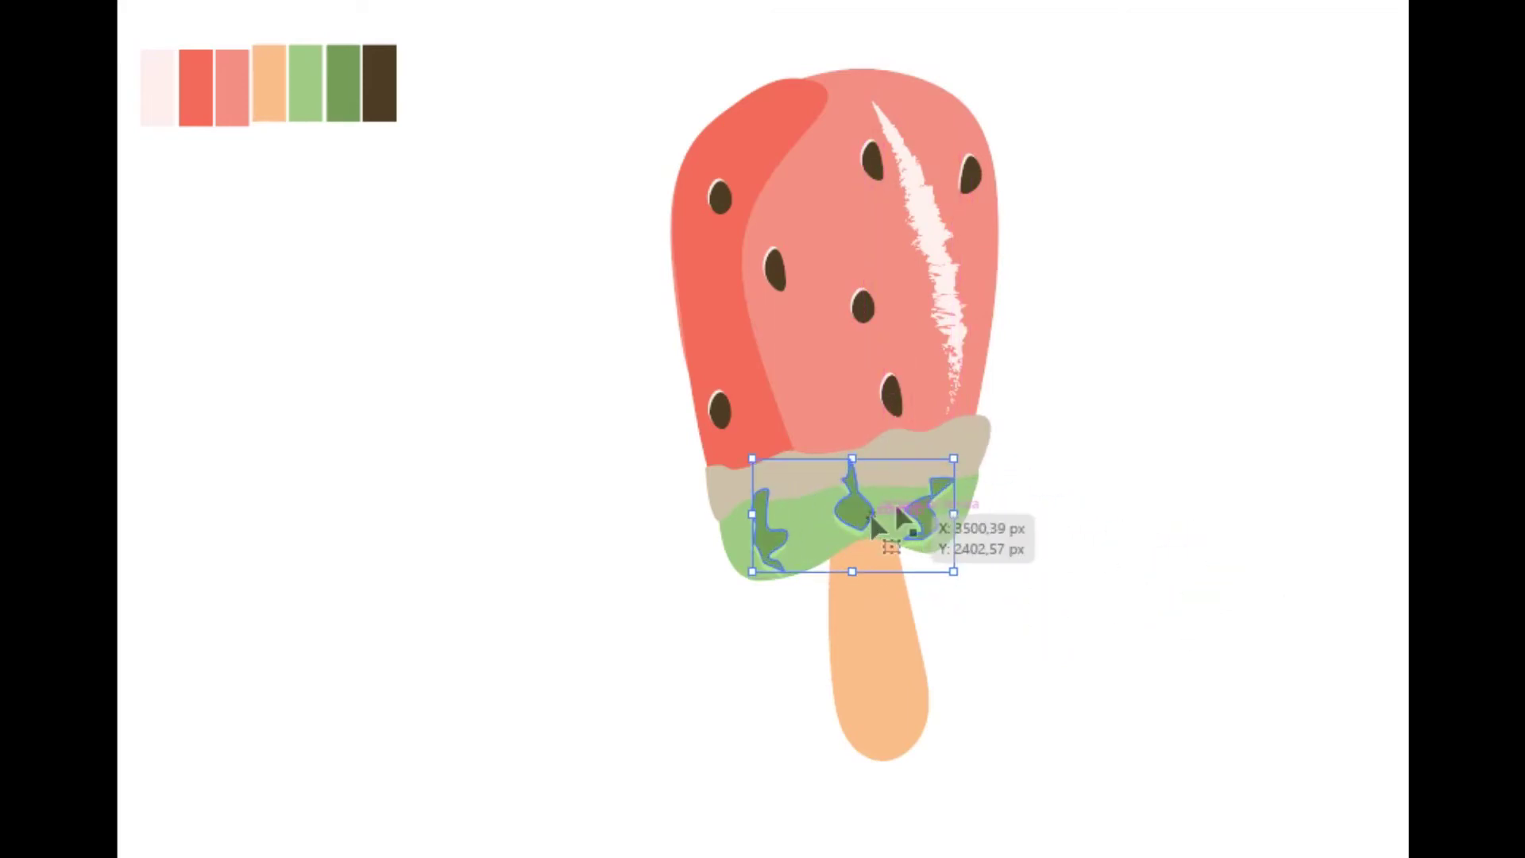
pyautogui.click(1155, 504)
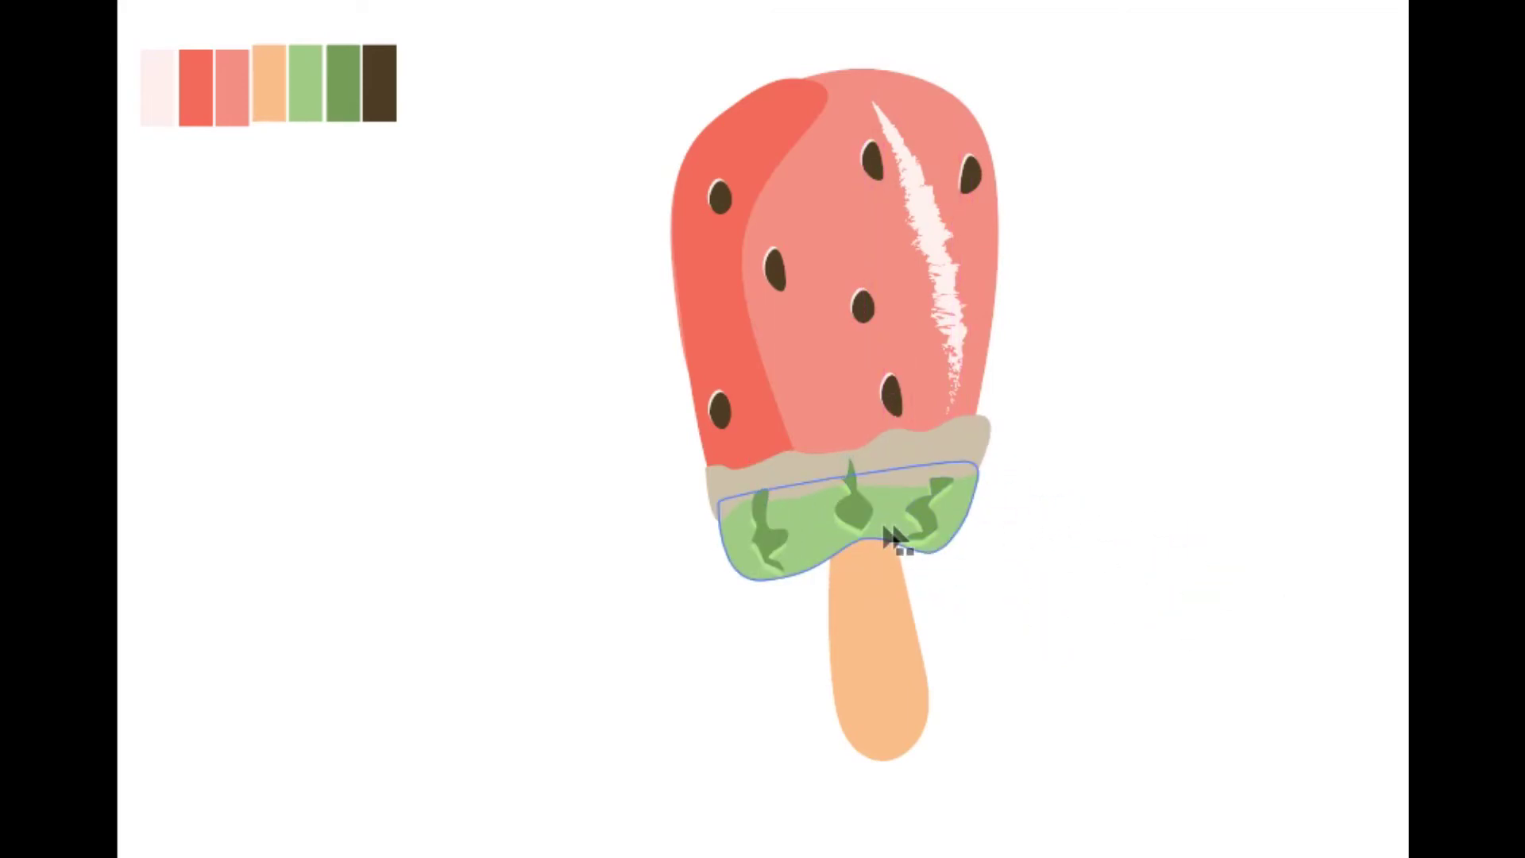
pyautogui.moveTo(888, 533); pyautogui.dragTo(867, 506)
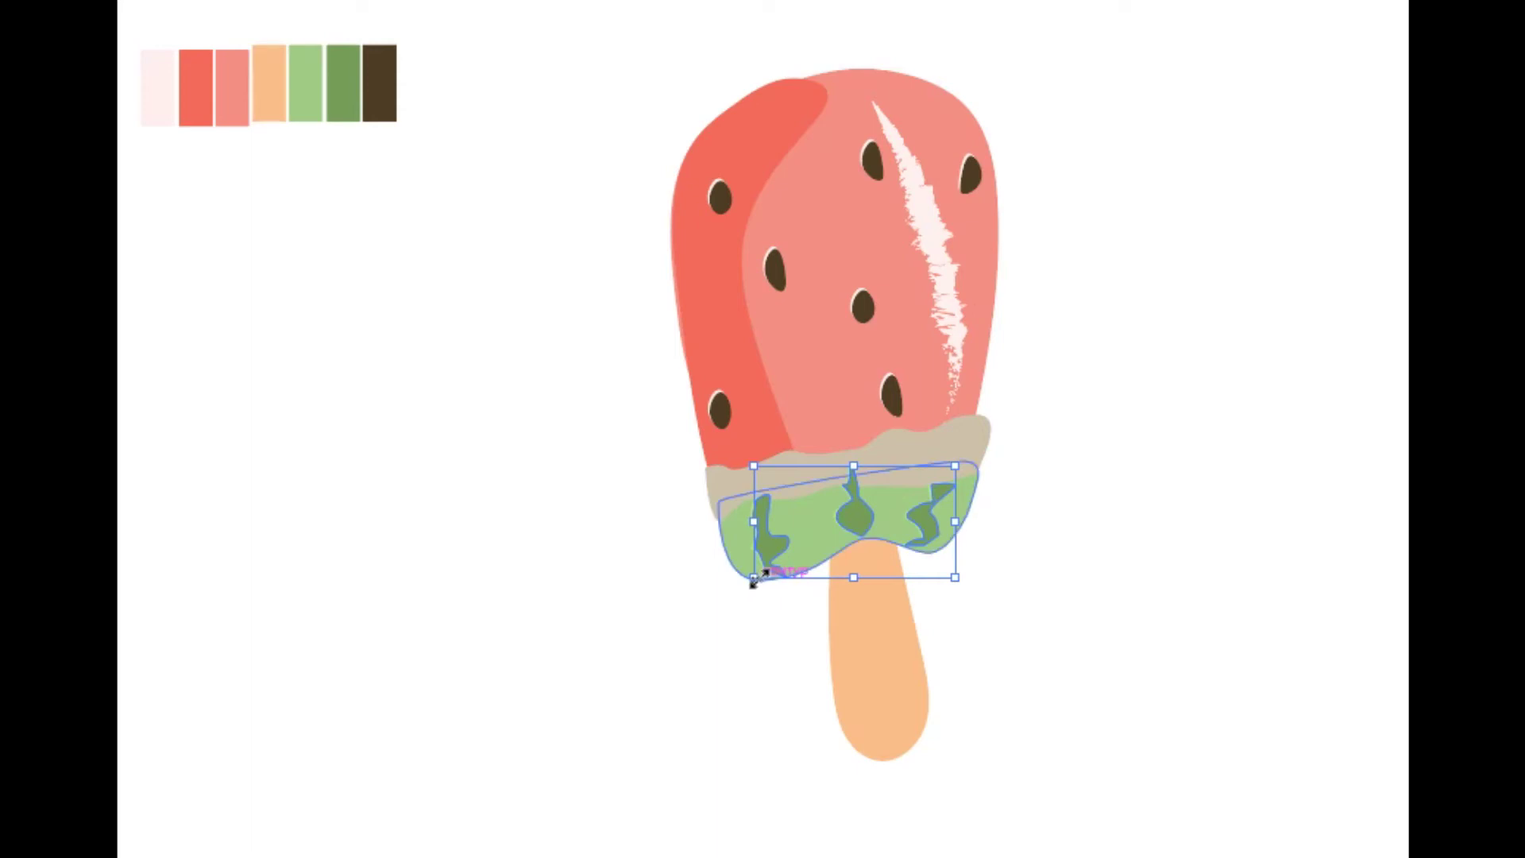
pyautogui.moveTo(753, 578); pyautogui.dragTo(753, 578)
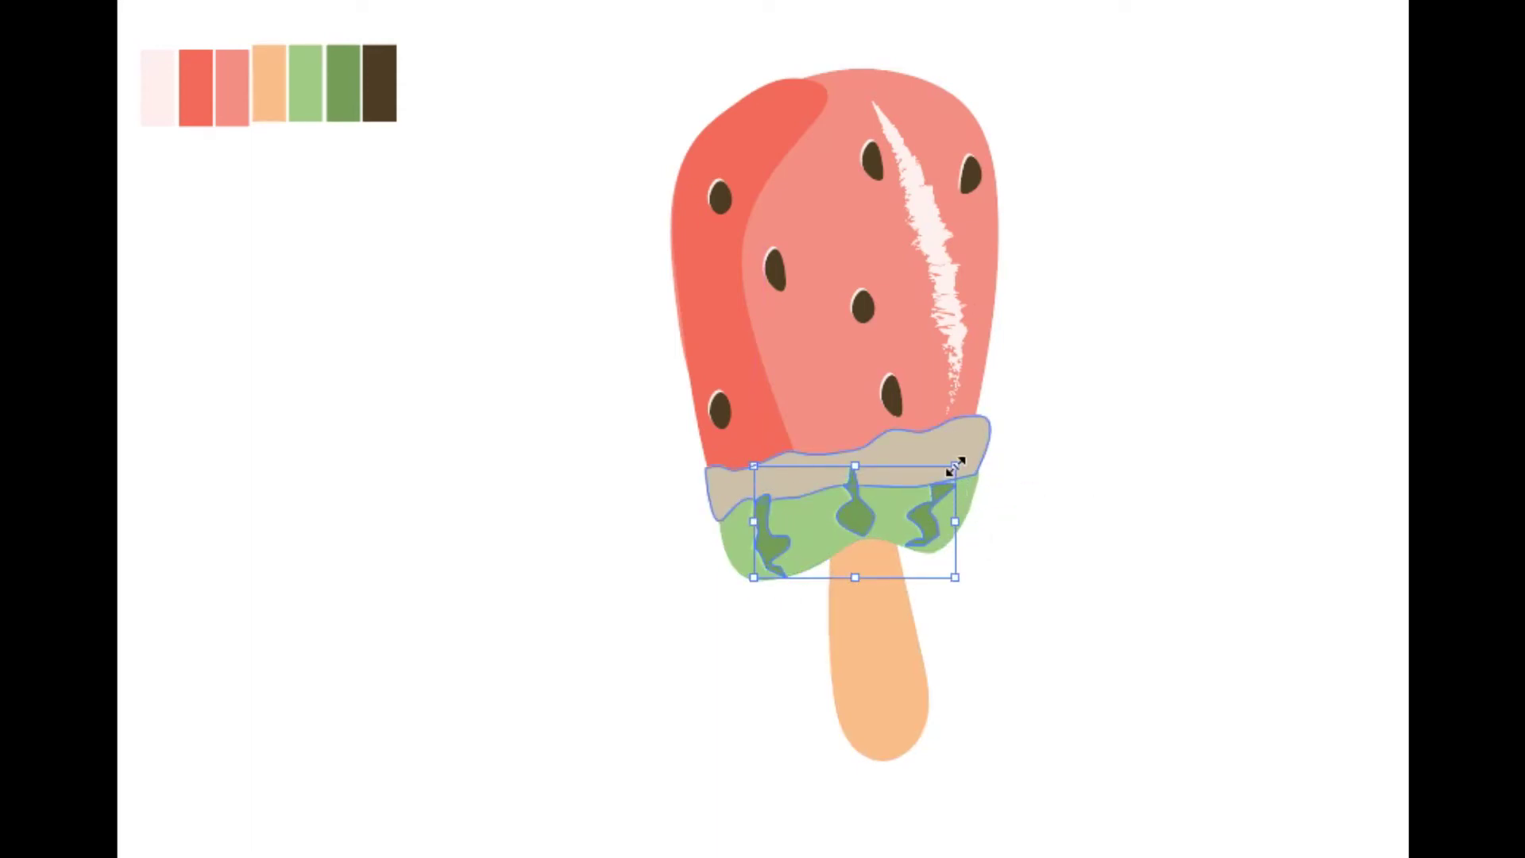
pyautogui.moveTo(955, 466); pyautogui.dragTo(950, 470)
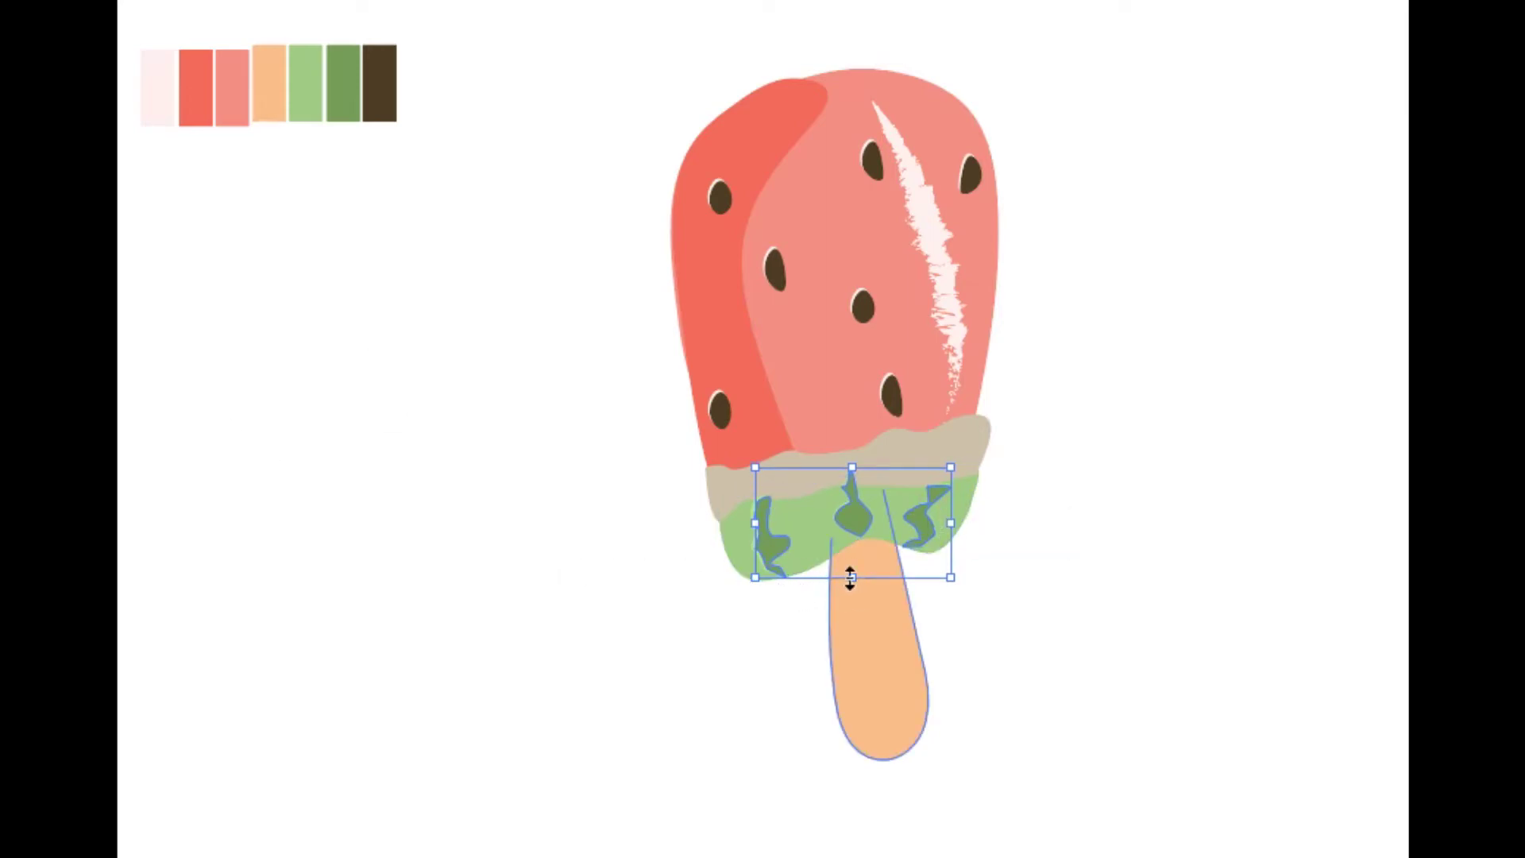
pyautogui.click(1073, 532)
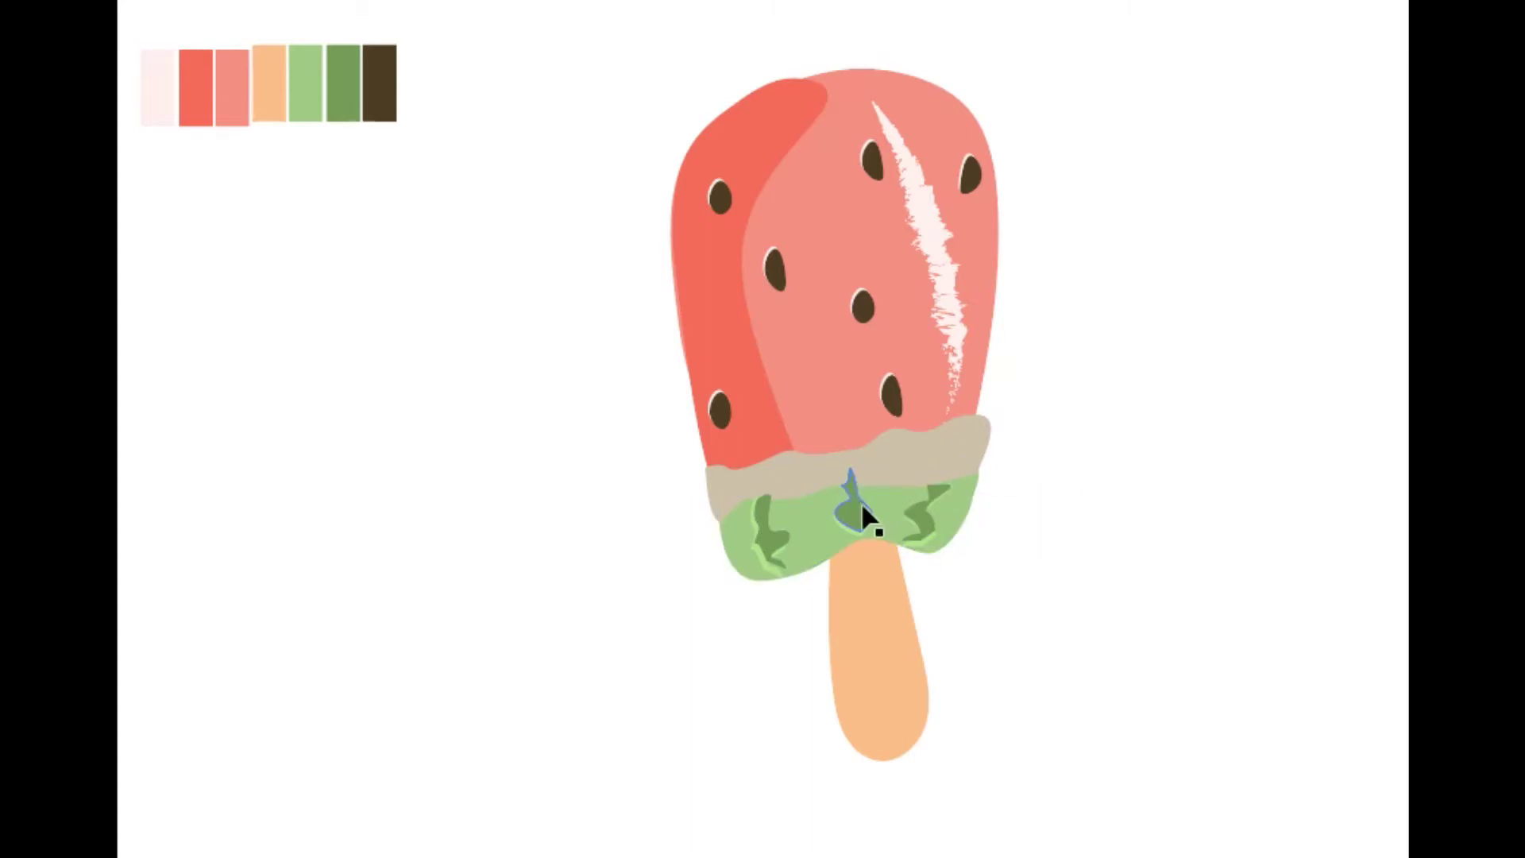
pyautogui.moveTo(861, 508); pyautogui.dragTo(861, 513)
pyautogui.click(1143, 534)
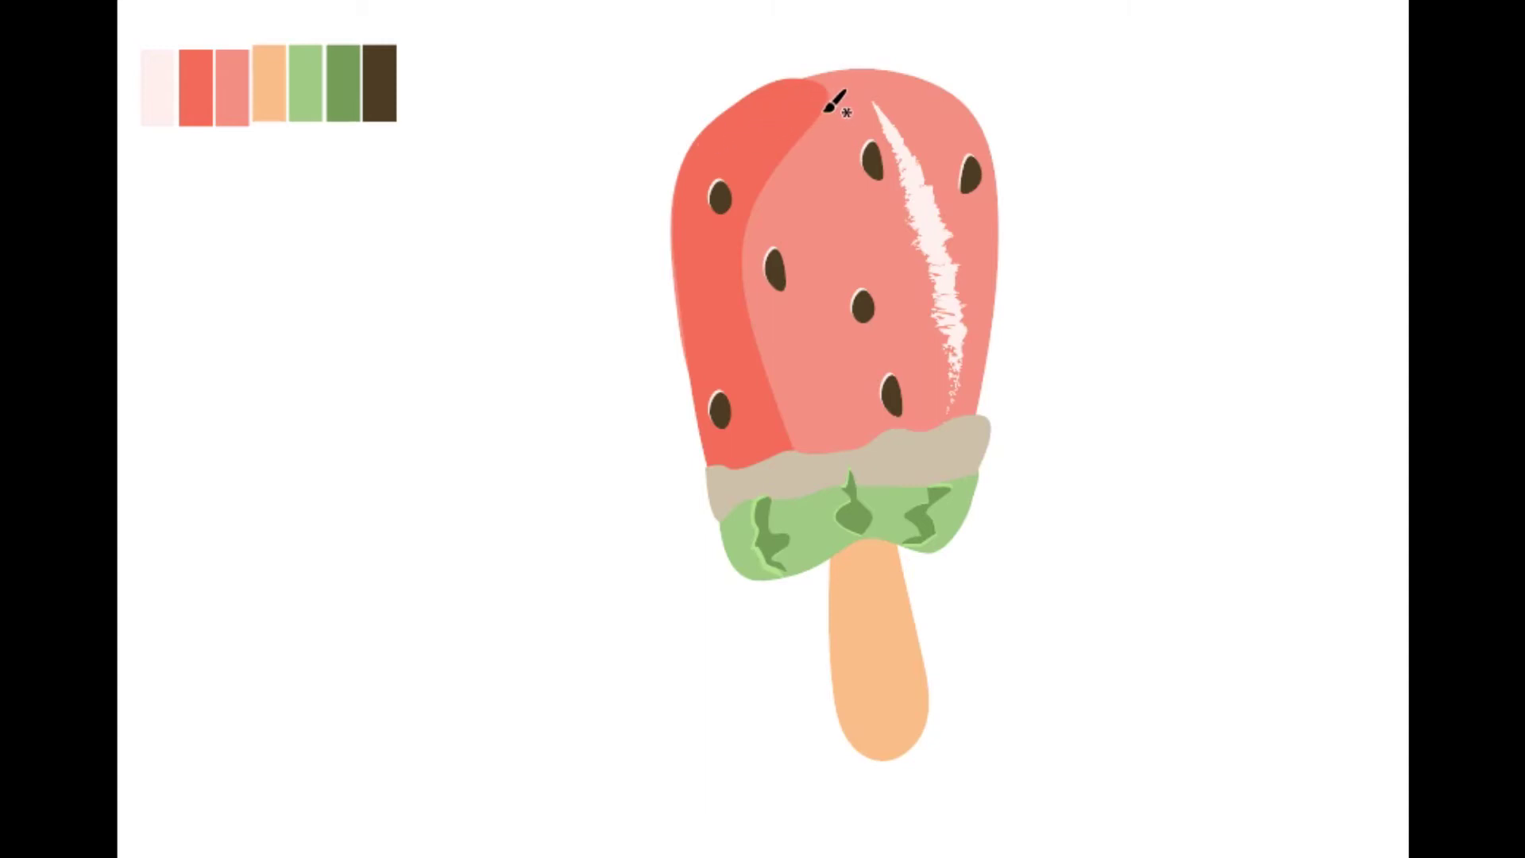
# Paint two white brush highlights down the inner fold and one along the top edge
pyautogui.moveTo(826, 108)
pyautogui.mouseDown()
pyautogui.moveTo(770, 153)
pyautogui.moveTo(748, 277)
pyautogui.mouseUp()
pyautogui.click(778, 139)
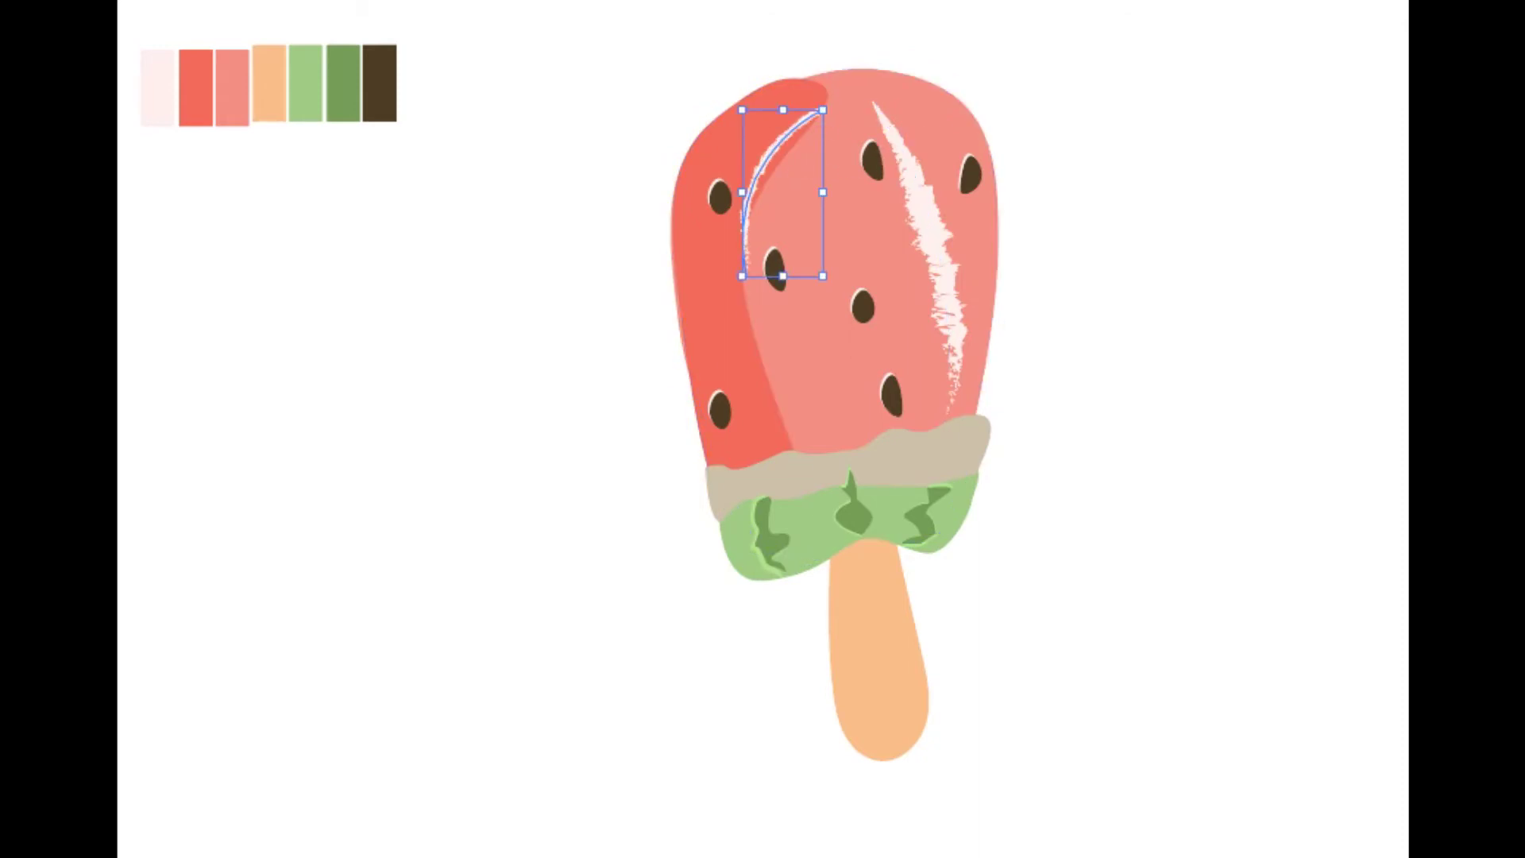
pyautogui.press('Escape')
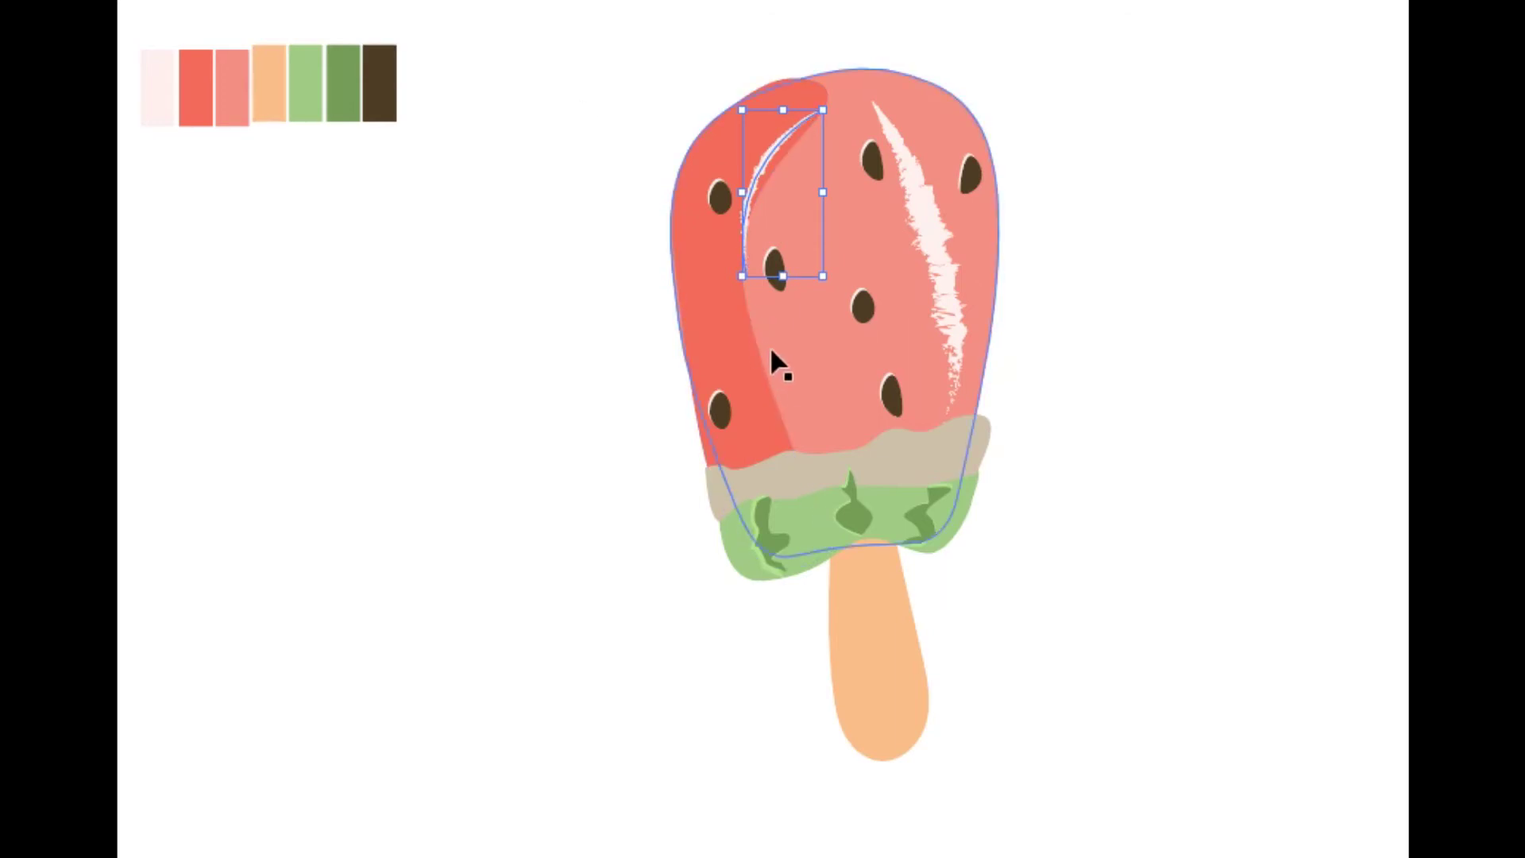
pyautogui.press('b')
pyautogui.moveTo(750, 308); pyautogui.dragTo(802, 433)
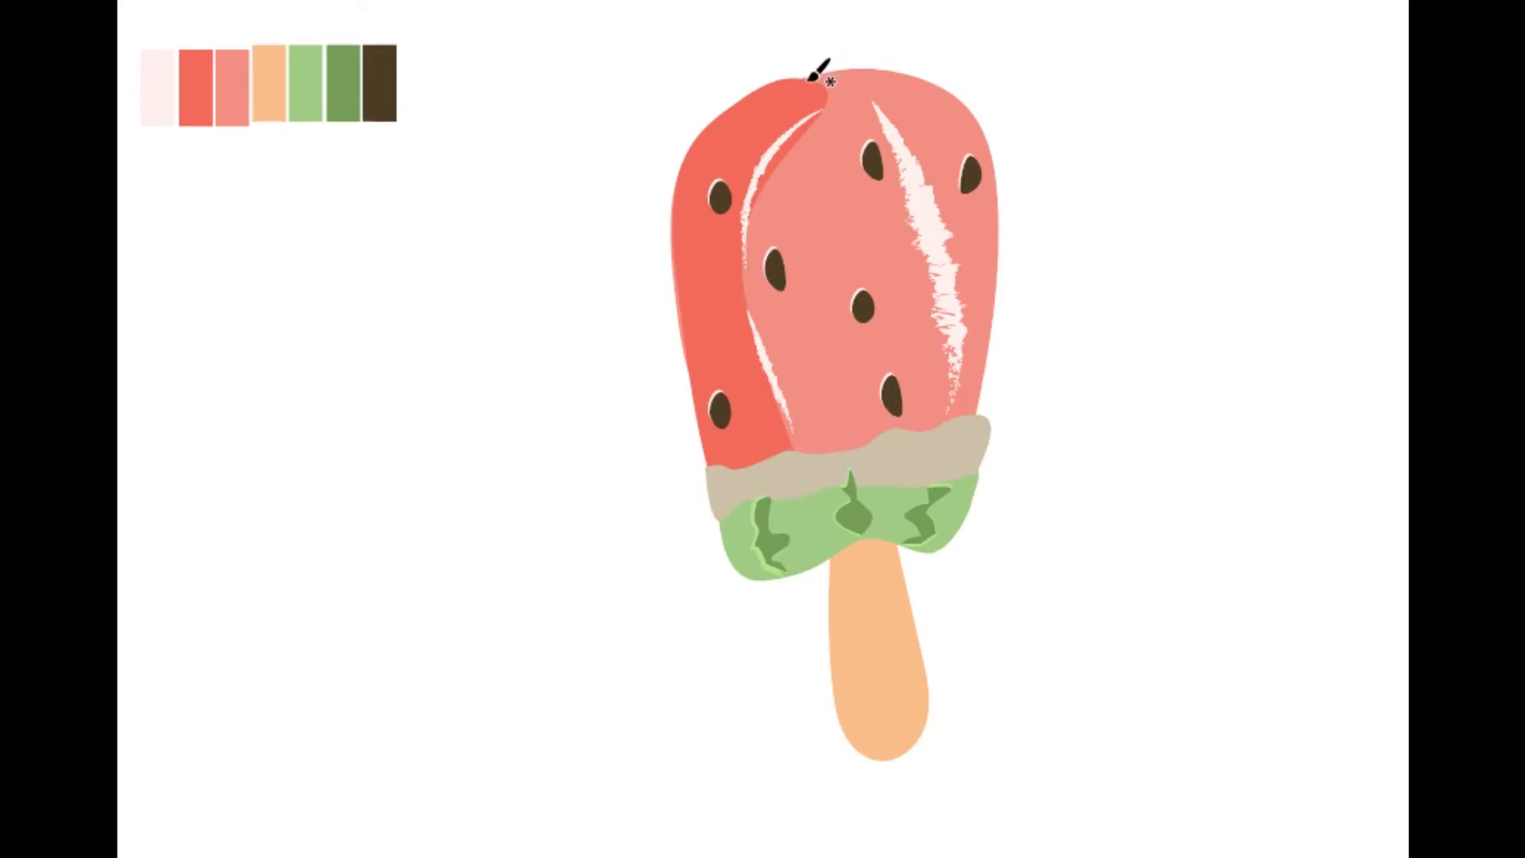
pyautogui.moveTo(807, 79)
pyautogui.mouseDown()
pyautogui.moveTo(853, 73)
pyautogui.moveTo(984, 126)
pyautogui.mouseUp()
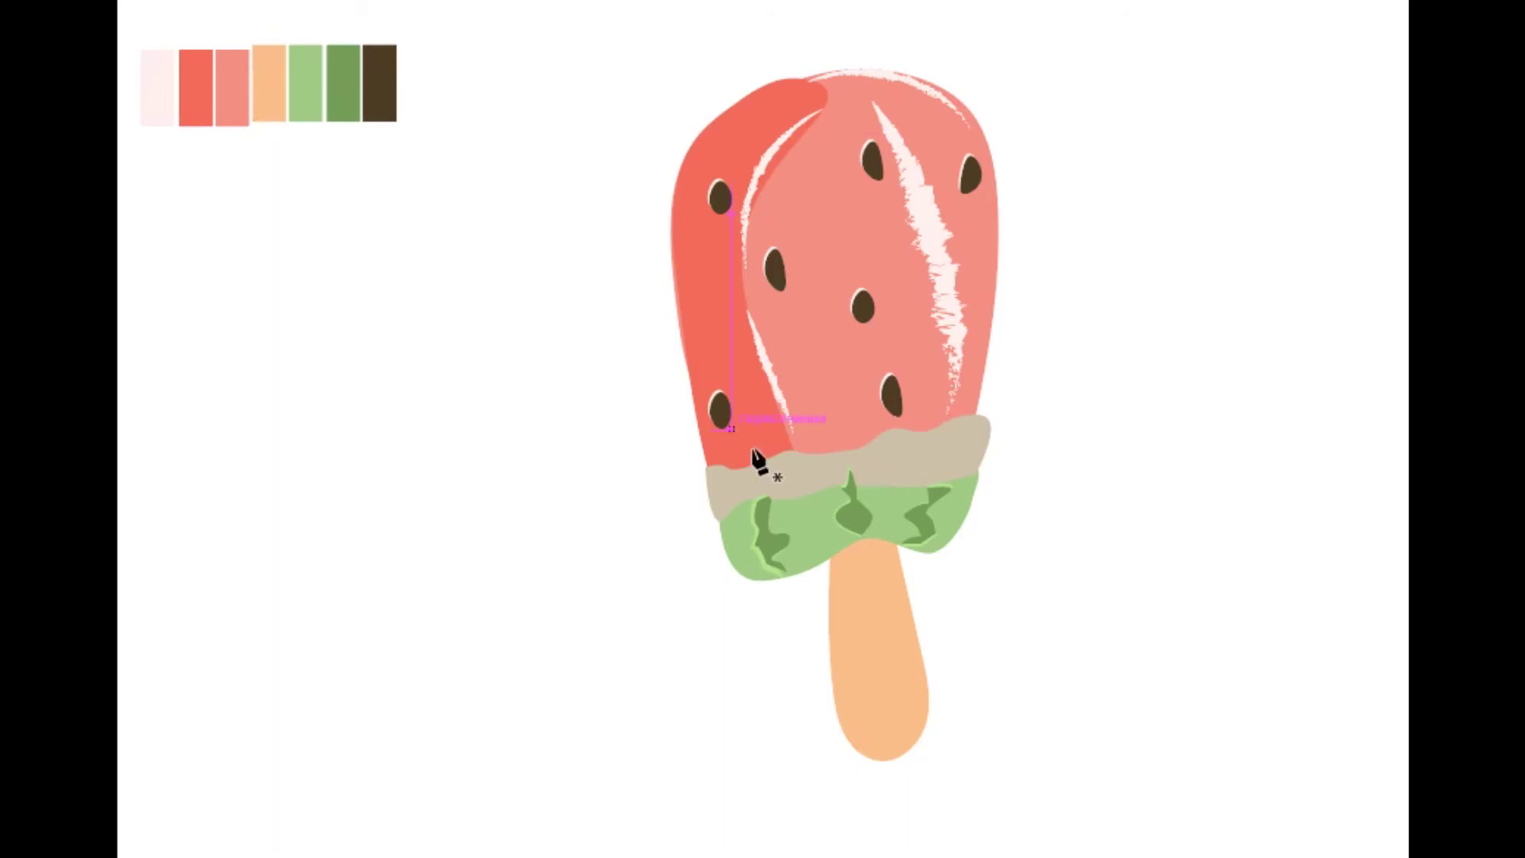
# Draw a closed curved shadow path down the left edge of the popsicle stick
pyautogui.click(842, 550)
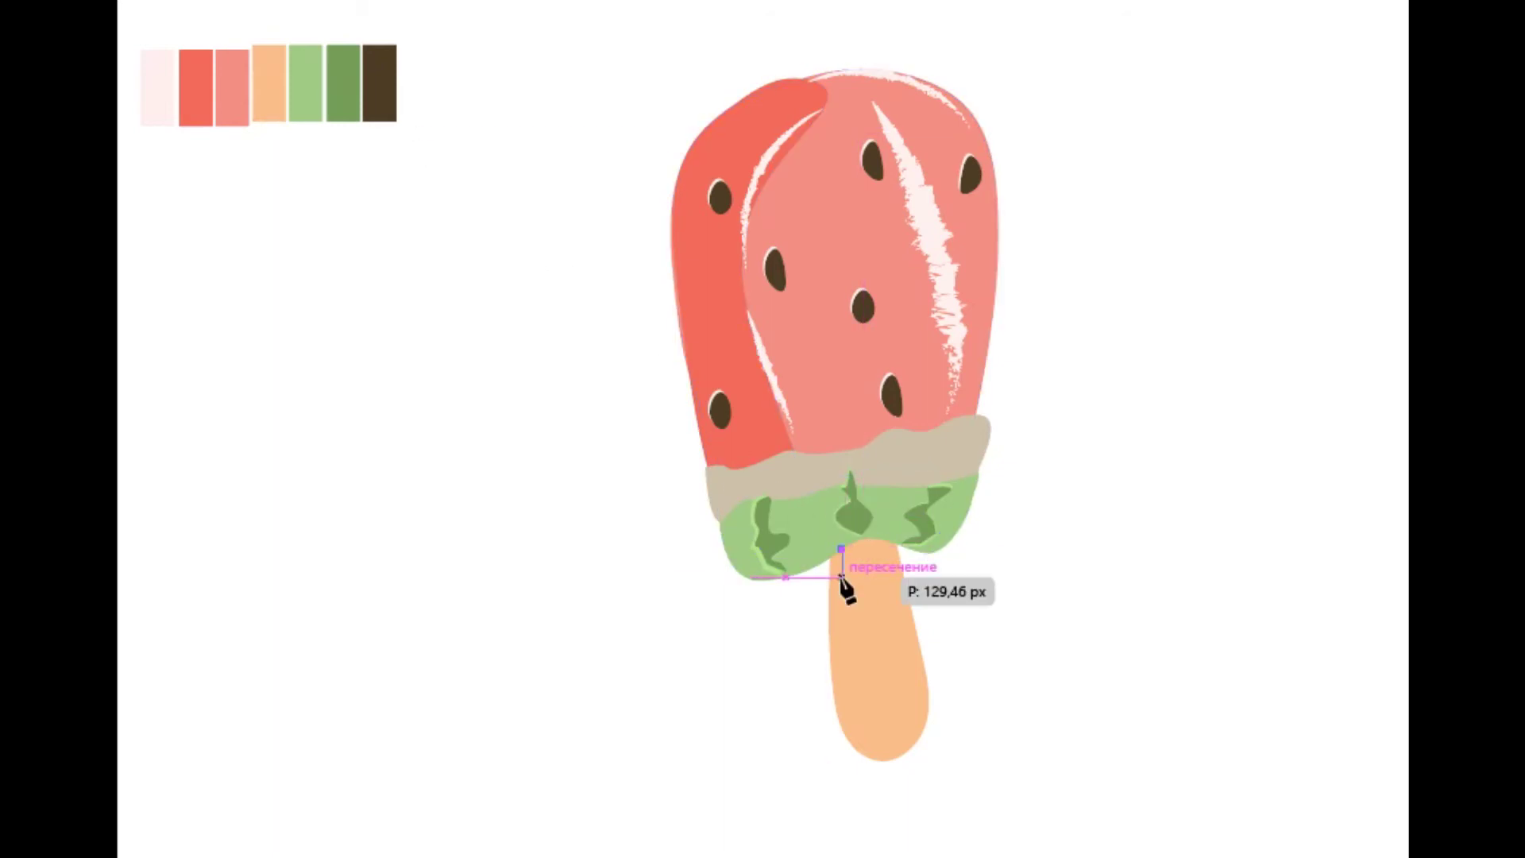
pyautogui.moveTo(841, 608)
pyautogui.mouseDown()
pyautogui.moveTo(846, 684)
pyautogui.moveTo(871, 747)
pyautogui.moveTo(899, 758)
pyautogui.mouseUp()
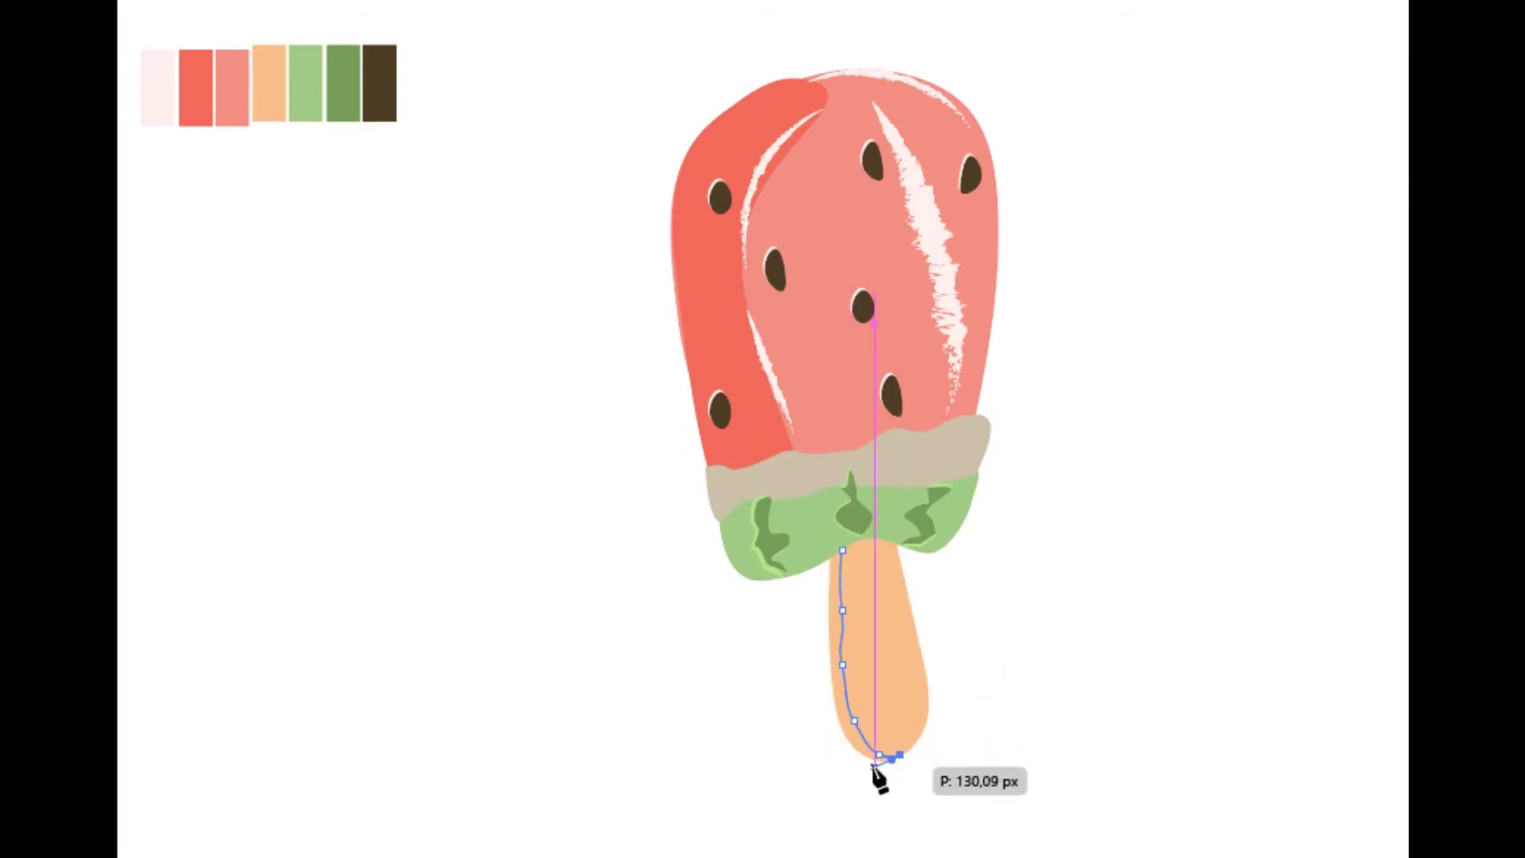
pyautogui.click(845, 734)
pyautogui.moveTo(845, 736); pyautogui.dragTo(832, 687)
pyautogui.moveTo(828, 548)
pyautogui.mouseDown()
pyautogui.moveTo(663, 572)
pyautogui.moveTo(837, 577)
pyautogui.mouseUp()
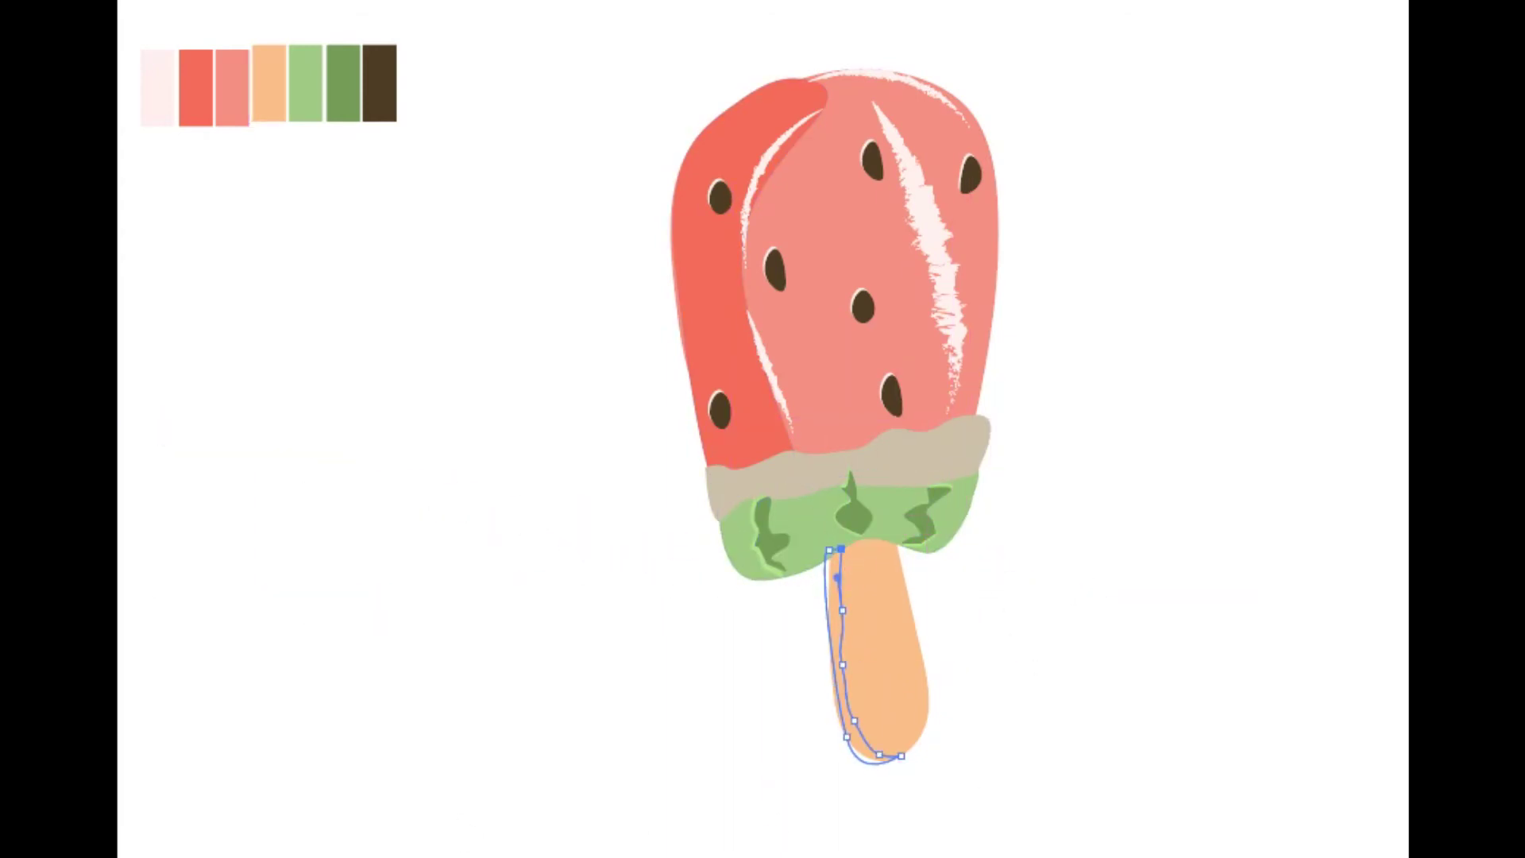
pyautogui.press('v')
pyautogui.press('a')
pyautogui.press('v')
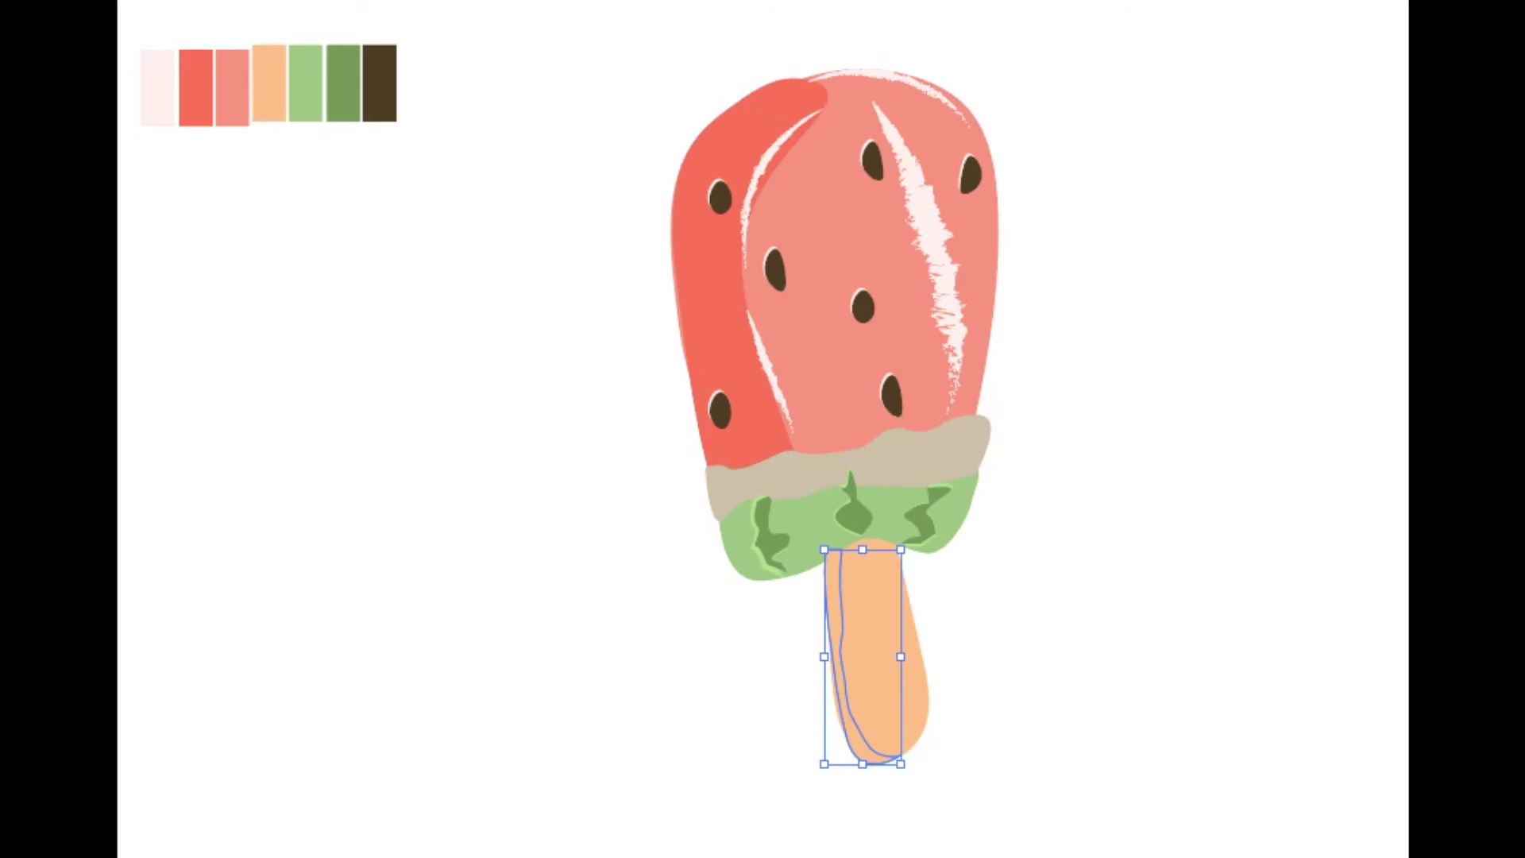
# Darken the stick shadow's brightness to 84 in Recolor Artwork
pyautogui.click(828, 589)
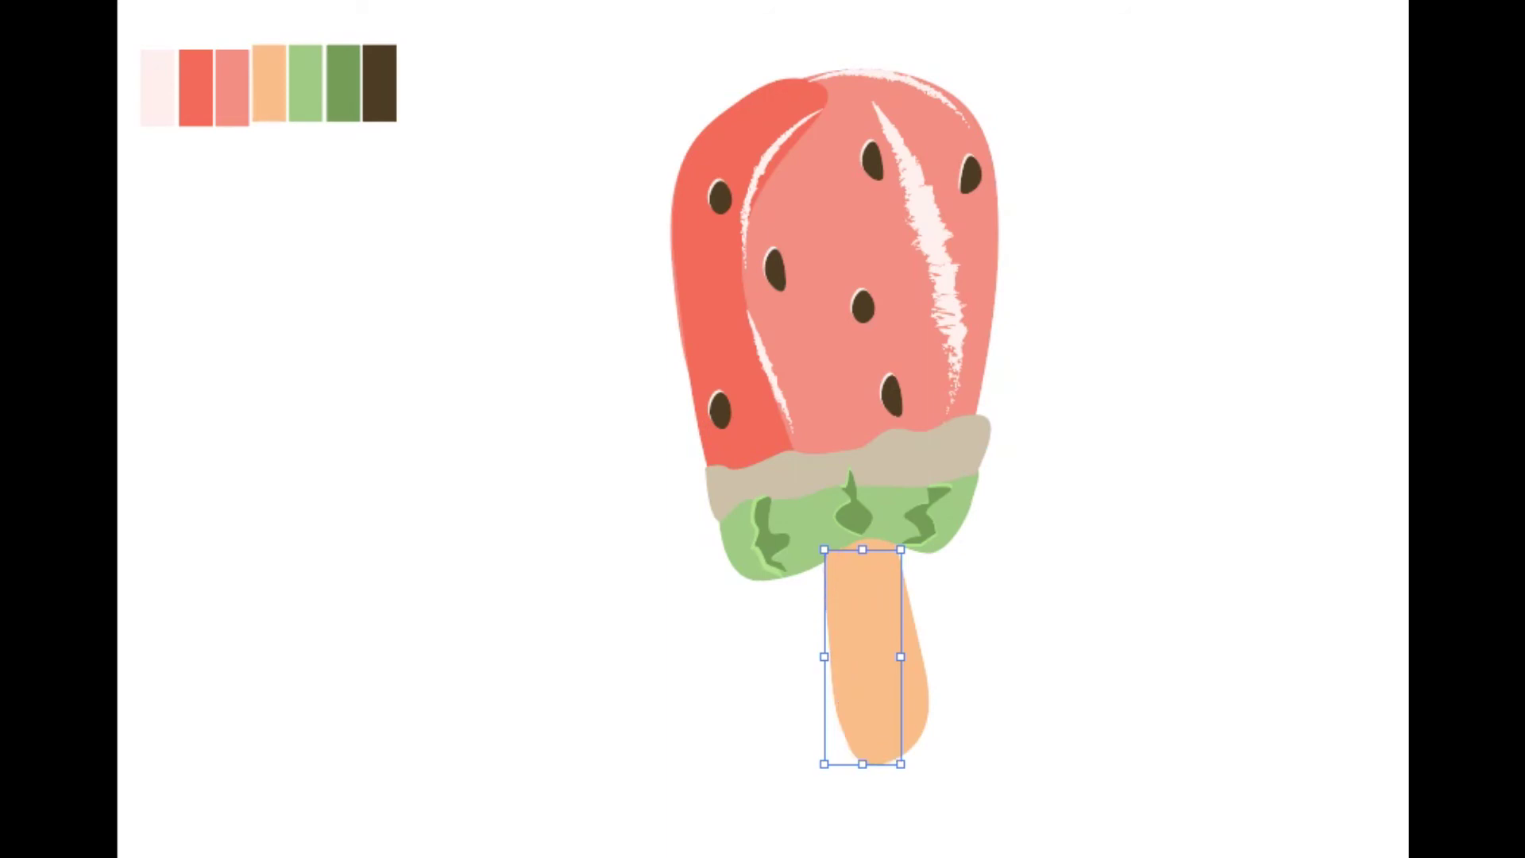
pyautogui.write('94')
pyautogui.hotkey('shift', 'Down')
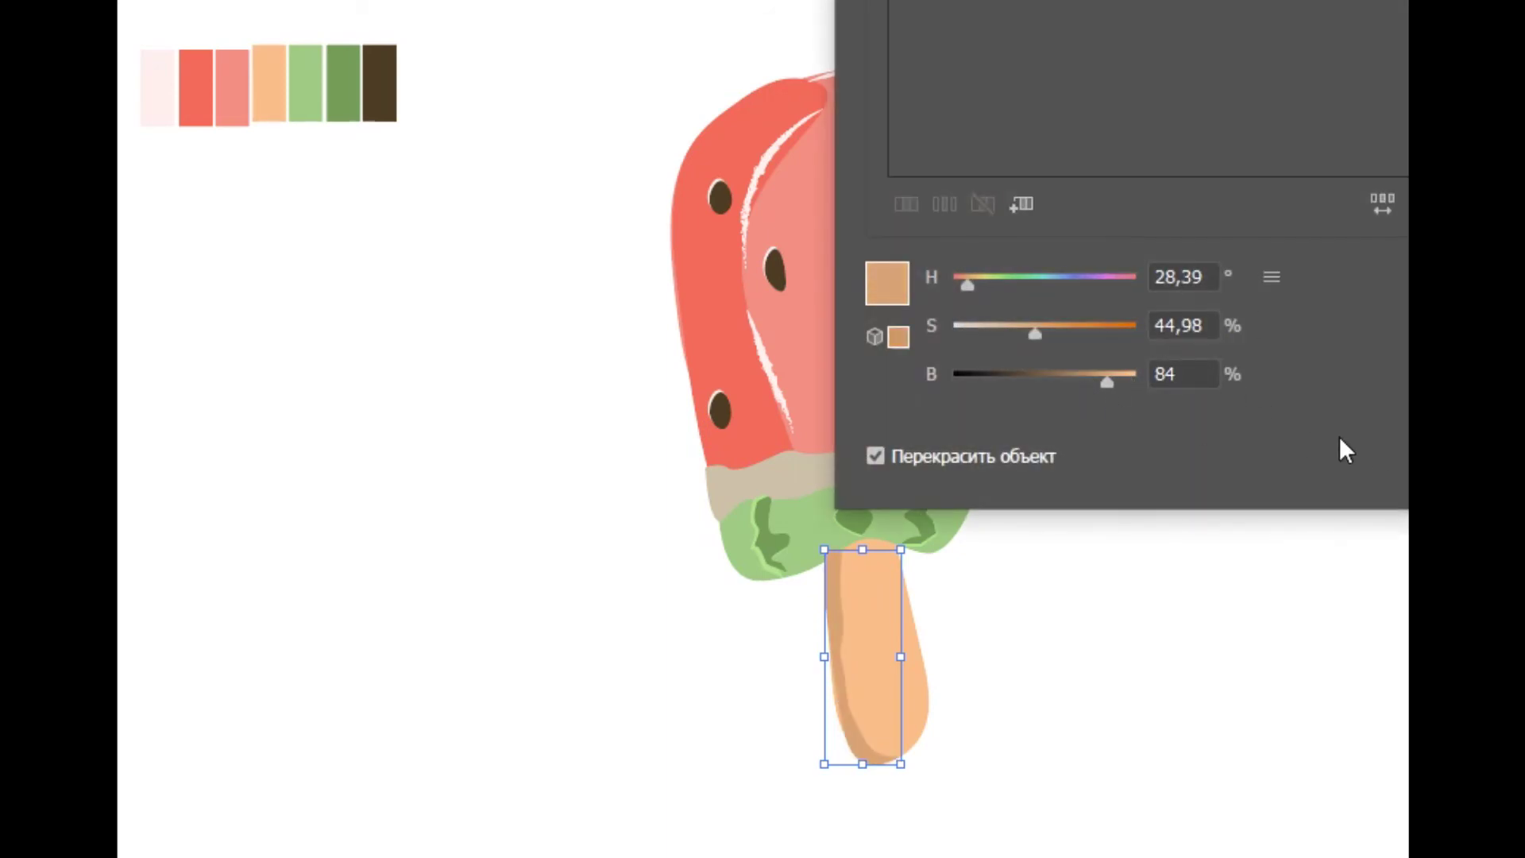
pyautogui.click(1400, 233)
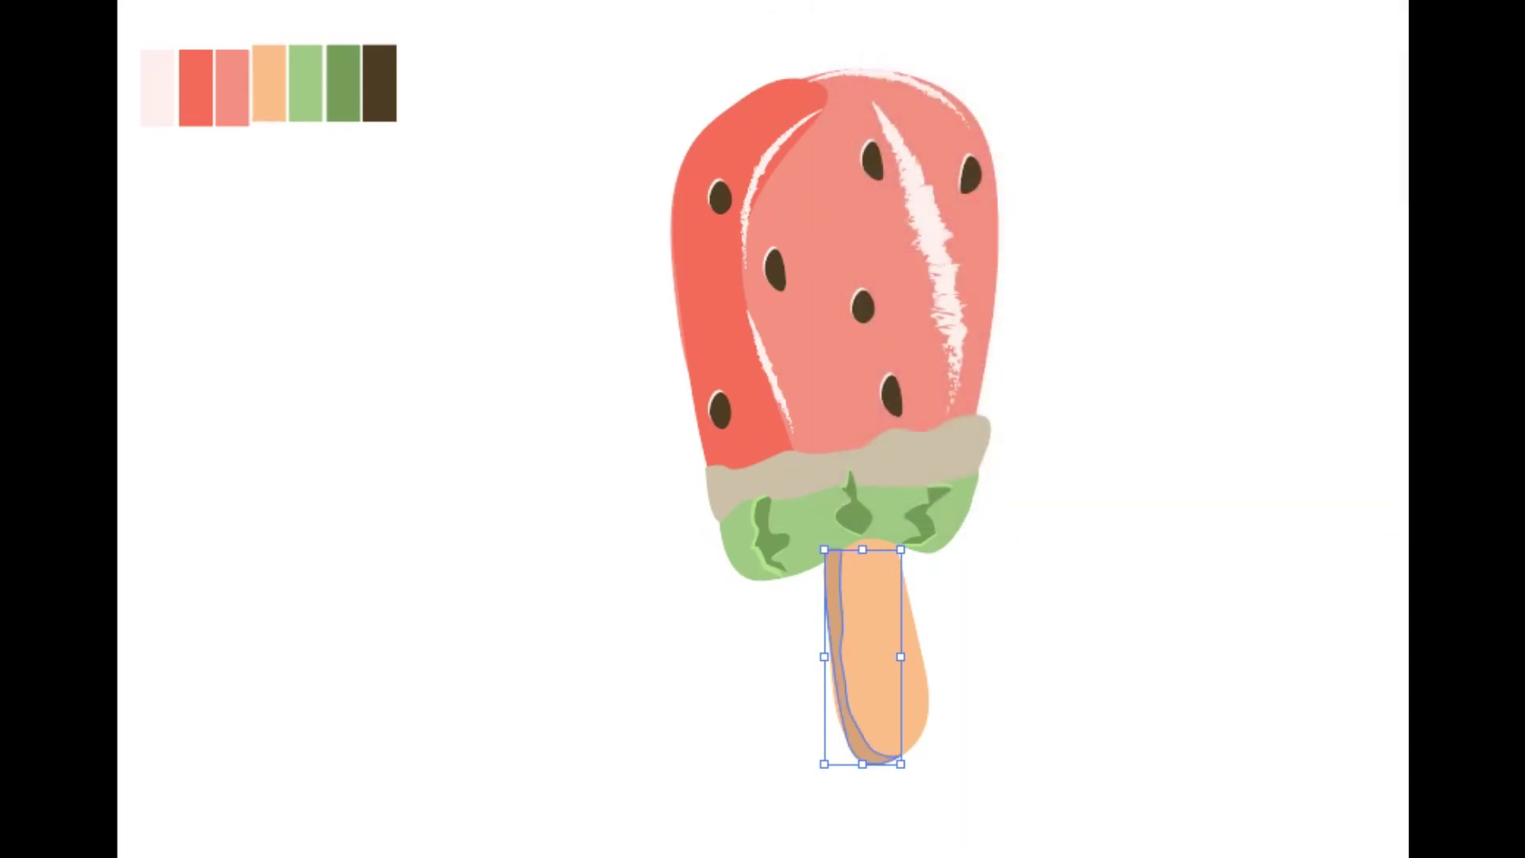
pyautogui.hotkey('ctrl', 'shift', 'a')
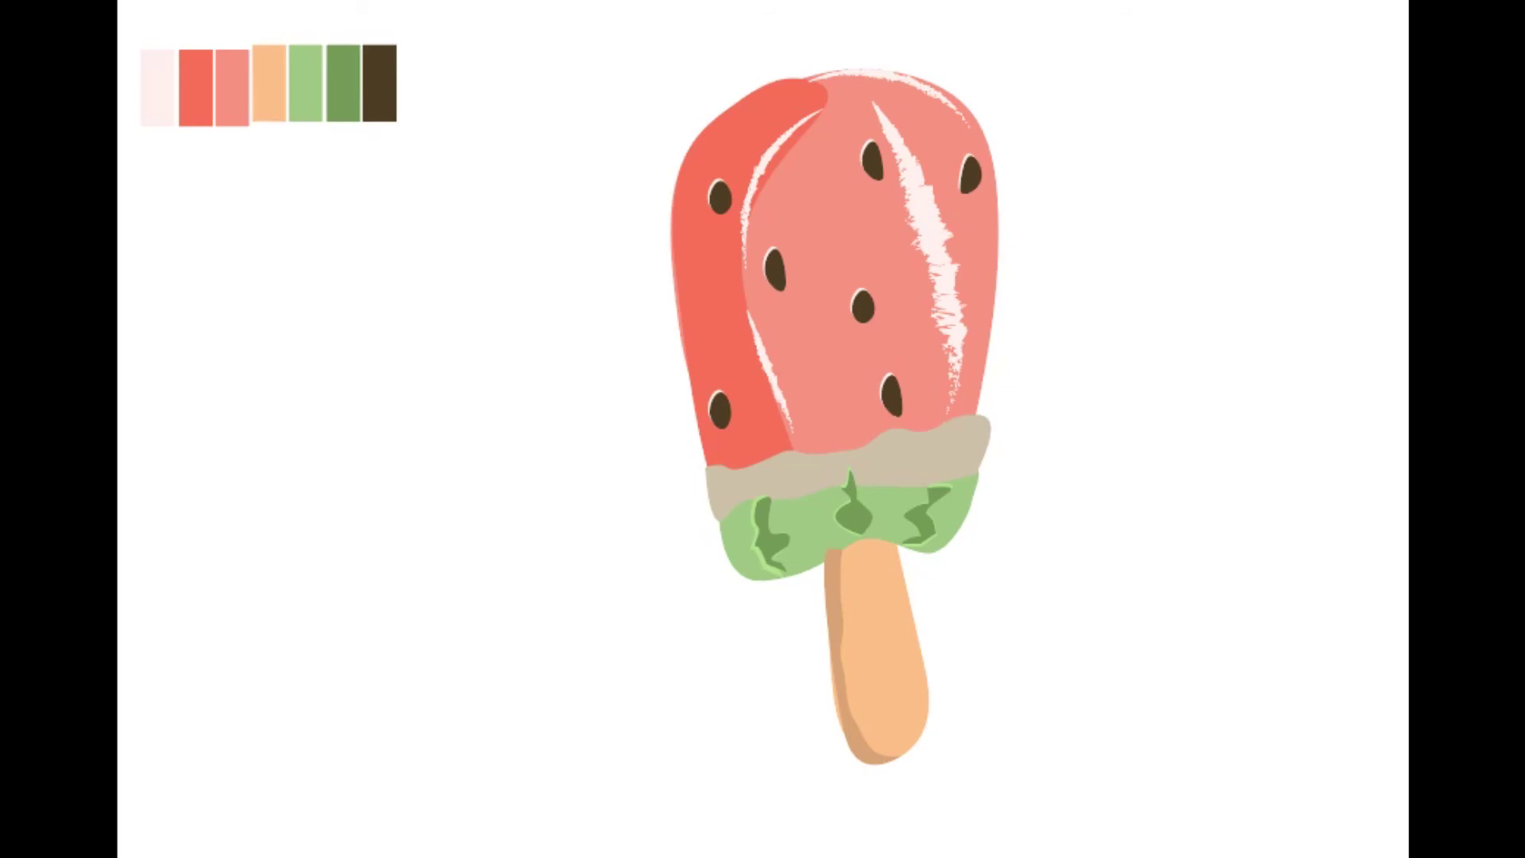
pyautogui.moveTo(582, 47); pyautogui.dragTo(1082, 821)
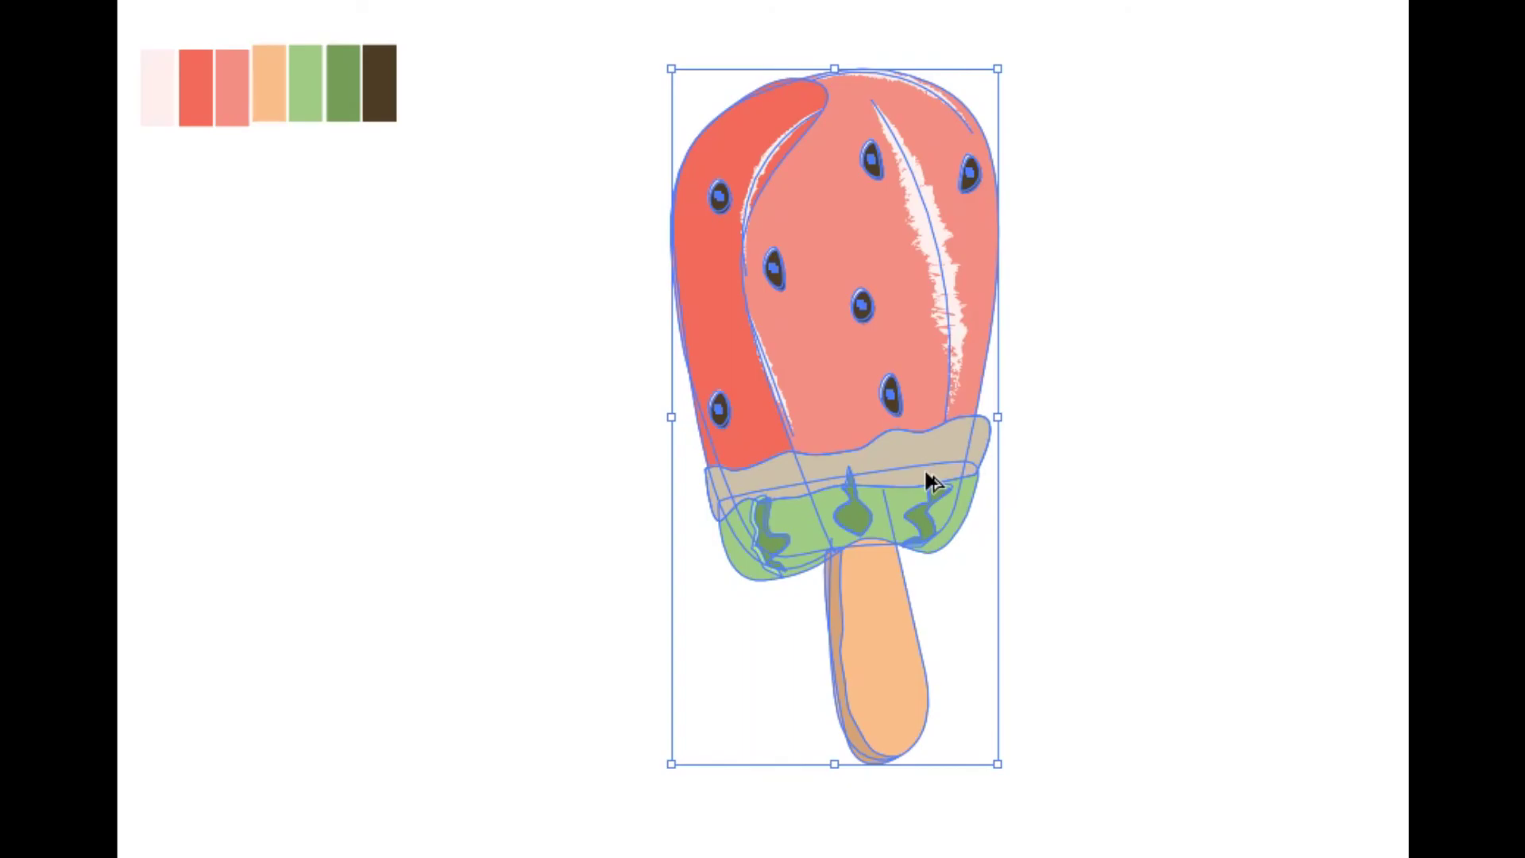
# Duplicate the popsicle to the left and group the copy's shapes
pyautogui.moveTo(931, 481); pyautogui.dragTo(640, 494)
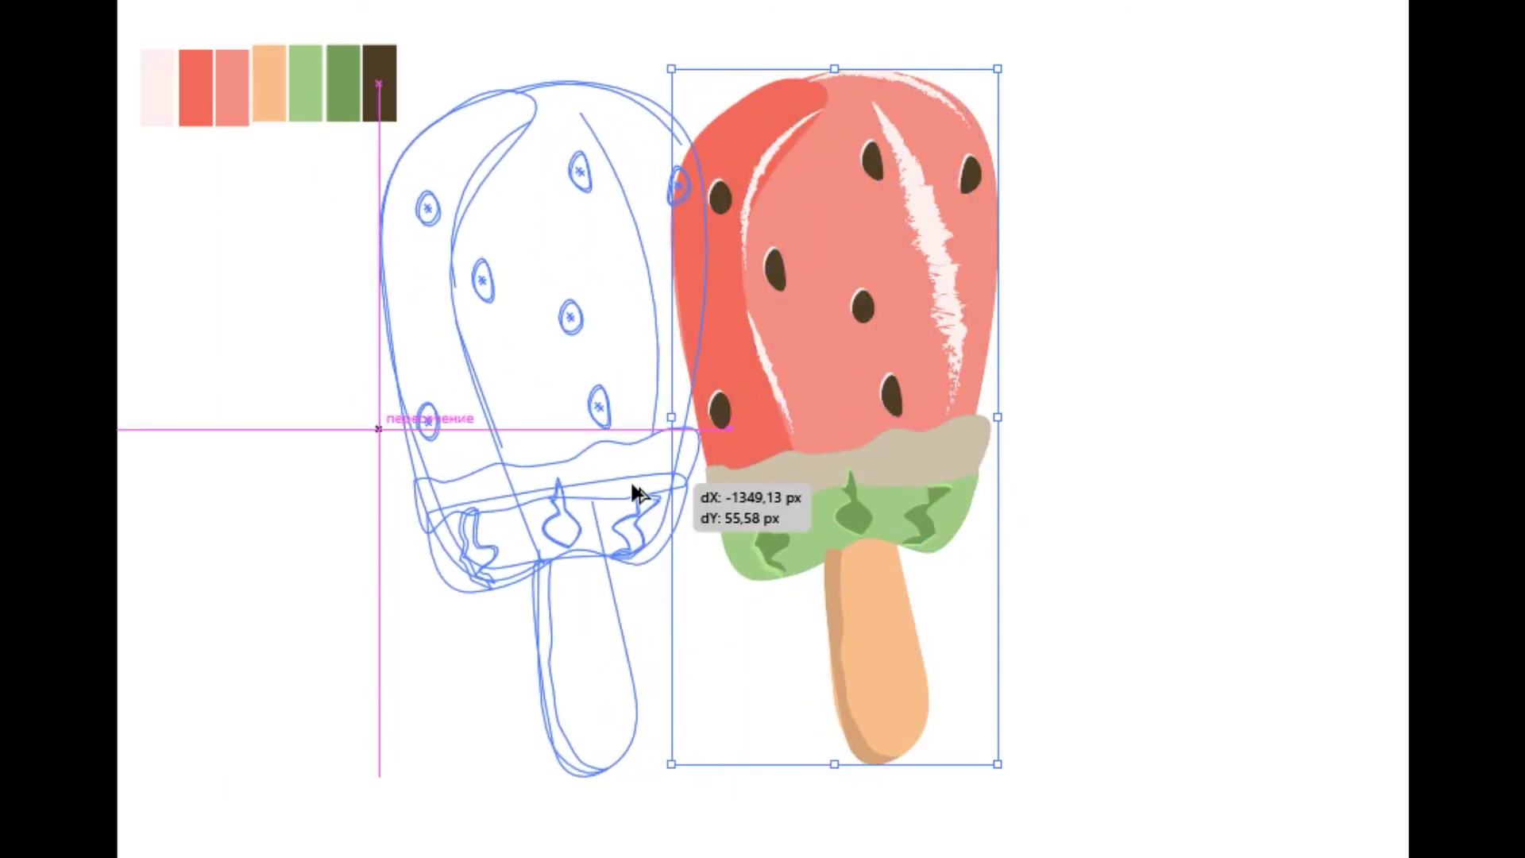
pyautogui.moveTo(639, 494); pyautogui.dragTo(602, 501)
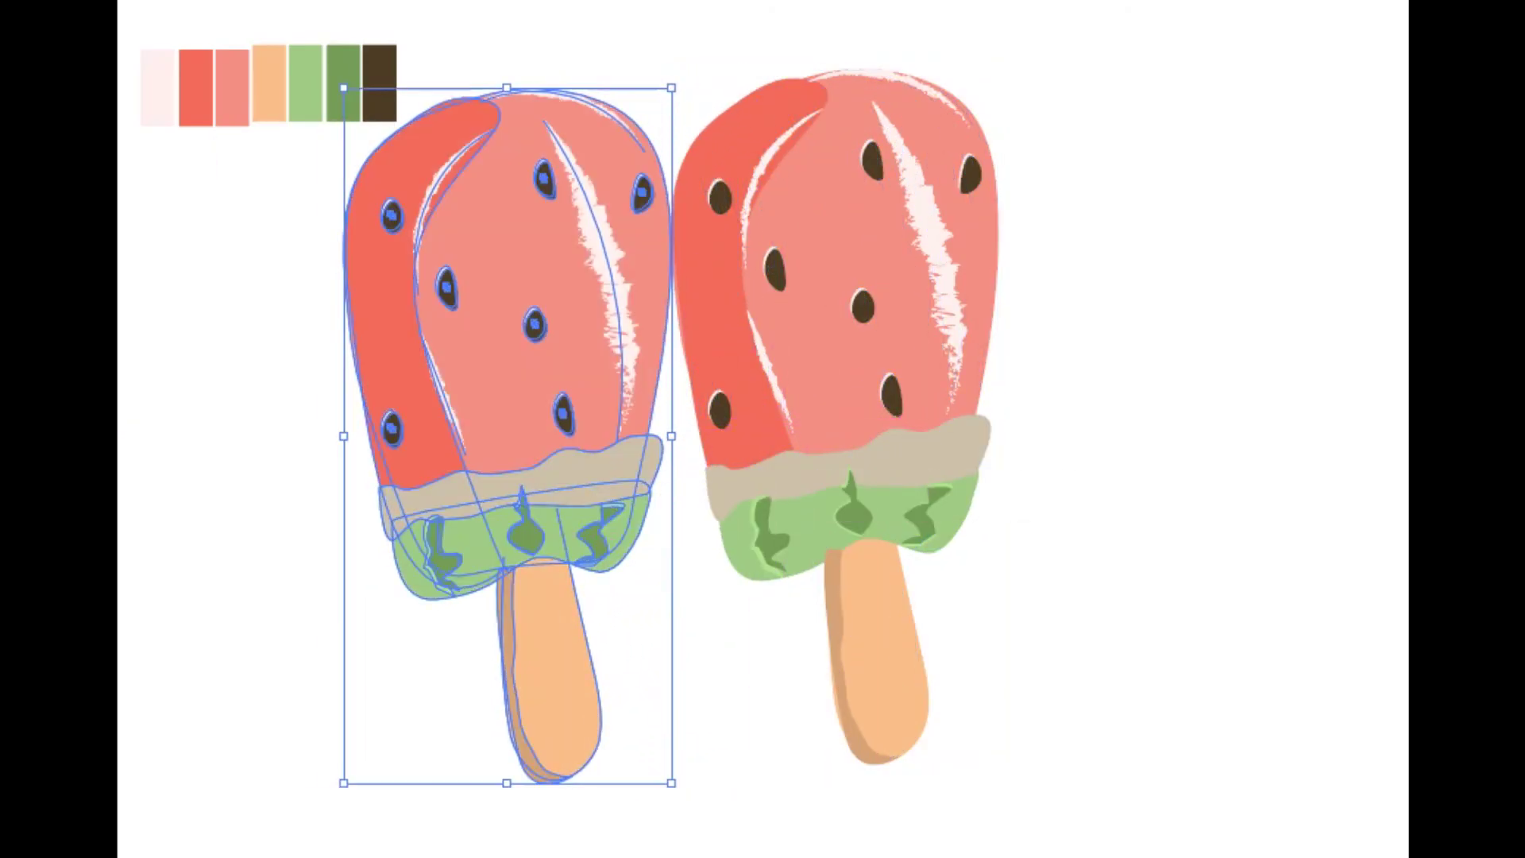
pyautogui.rightClick(640, 456)
pyautogui.click(745, 684)
# Move the original popsicle further right to space the two apart
pyautogui.moveTo(681, 68); pyautogui.dragTo(1029, 749)
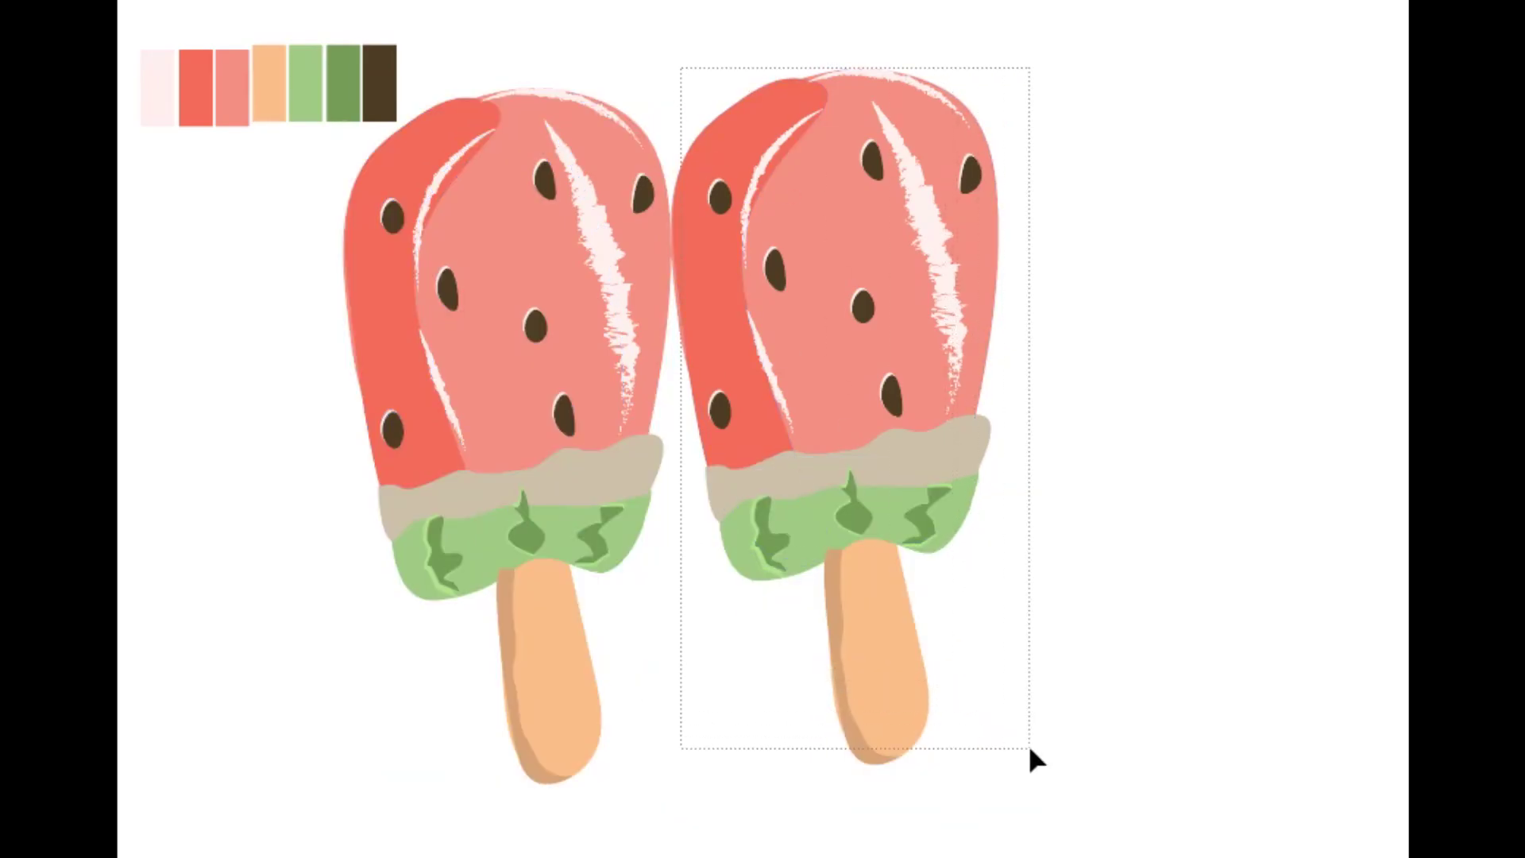
pyautogui.rightClick(1036, 663)
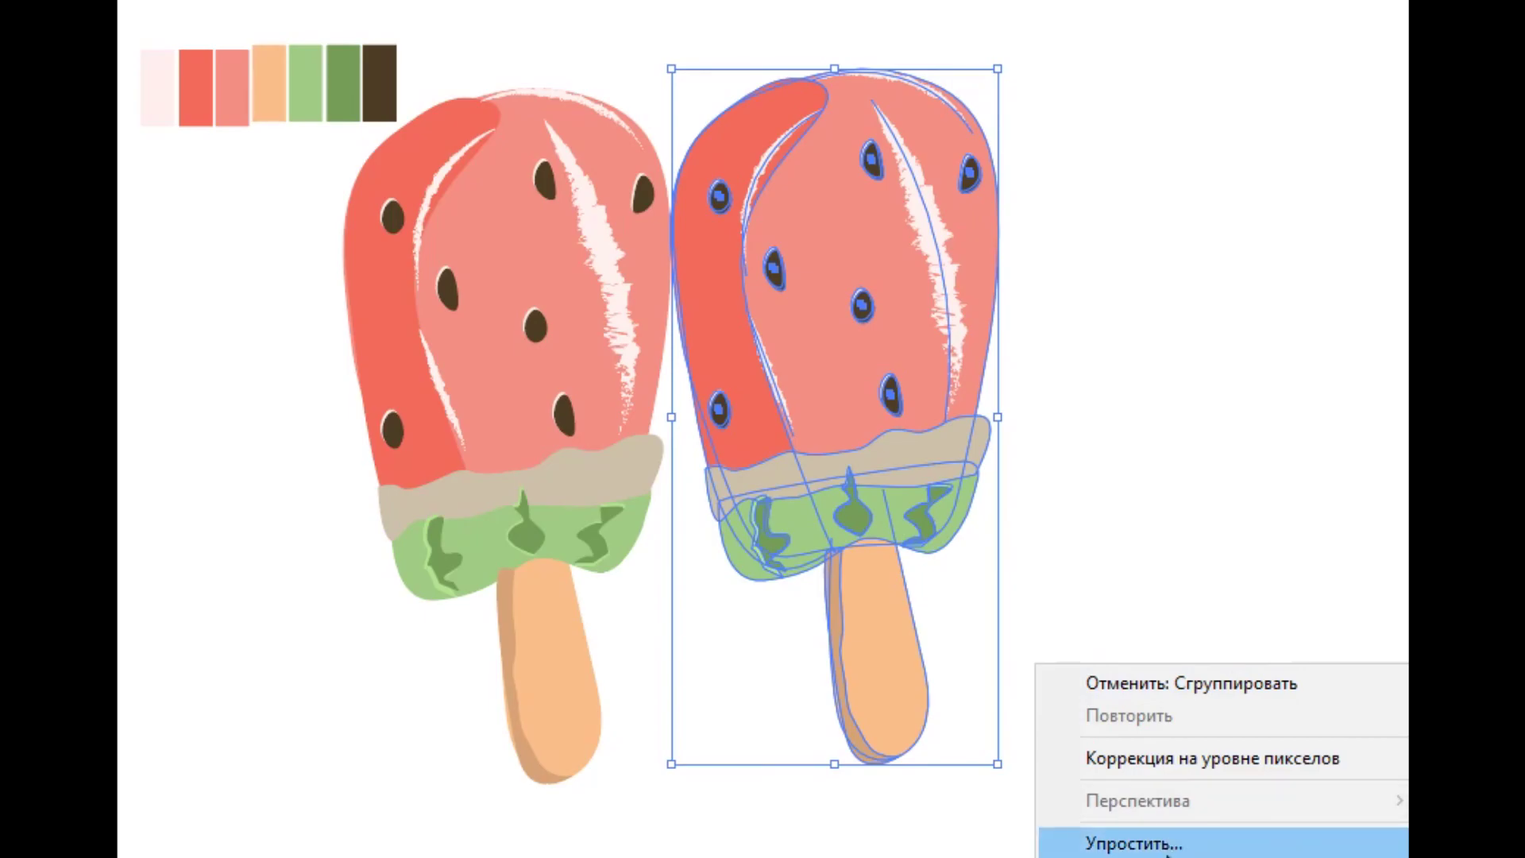
pyautogui.press('Escape')
pyautogui.moveTo(931, 538); pyautogui.dragTo(1041, 509)
pyautogui.click(594, 429)
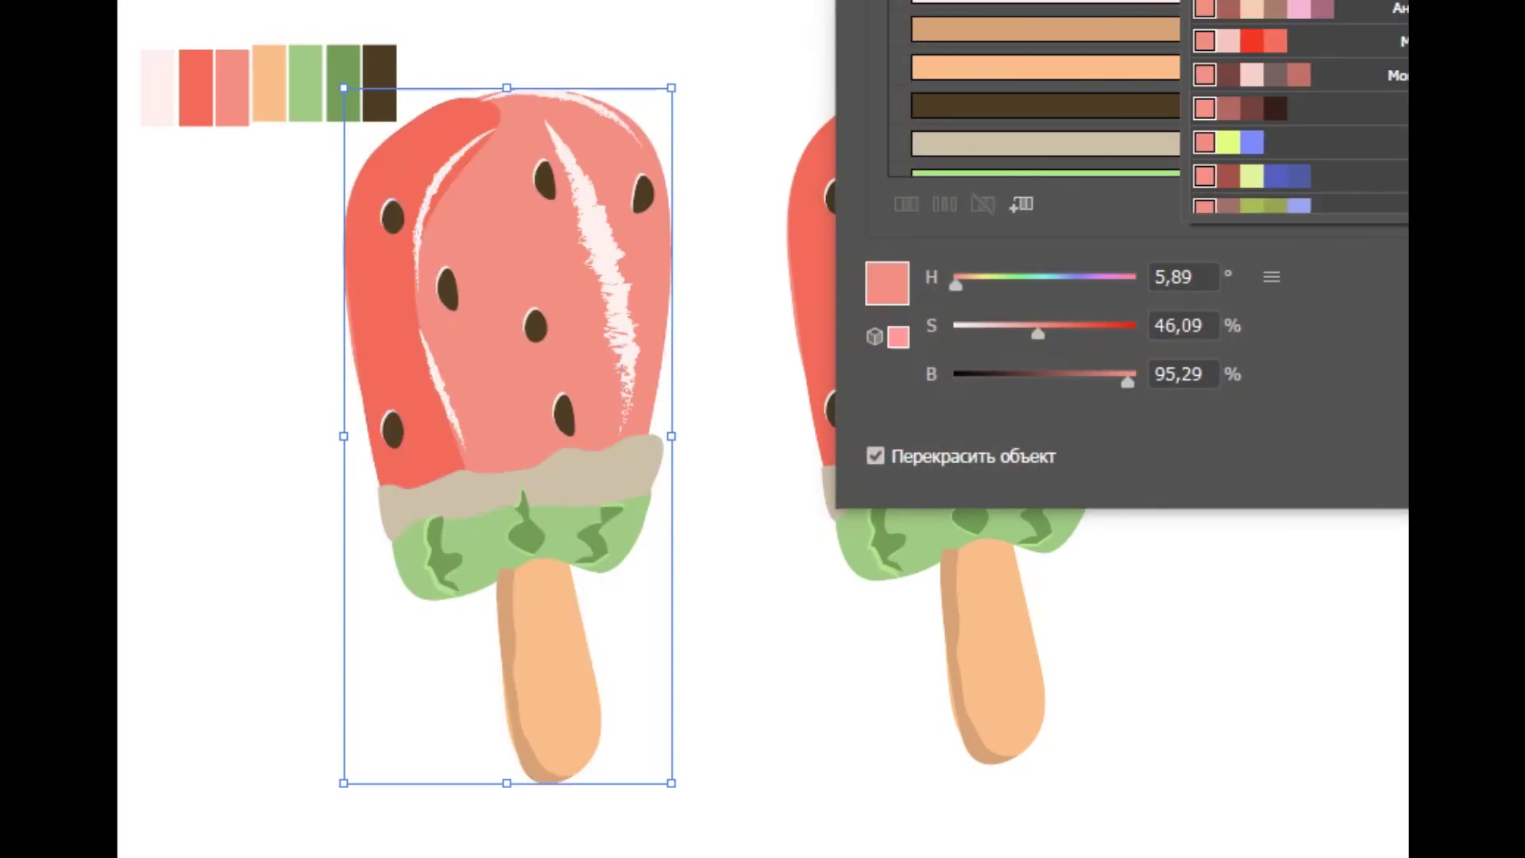
# Try several colour groups and harmonies, then apply orange seeds, olive rind and brown stick
pyautogui.click(1328, 178)
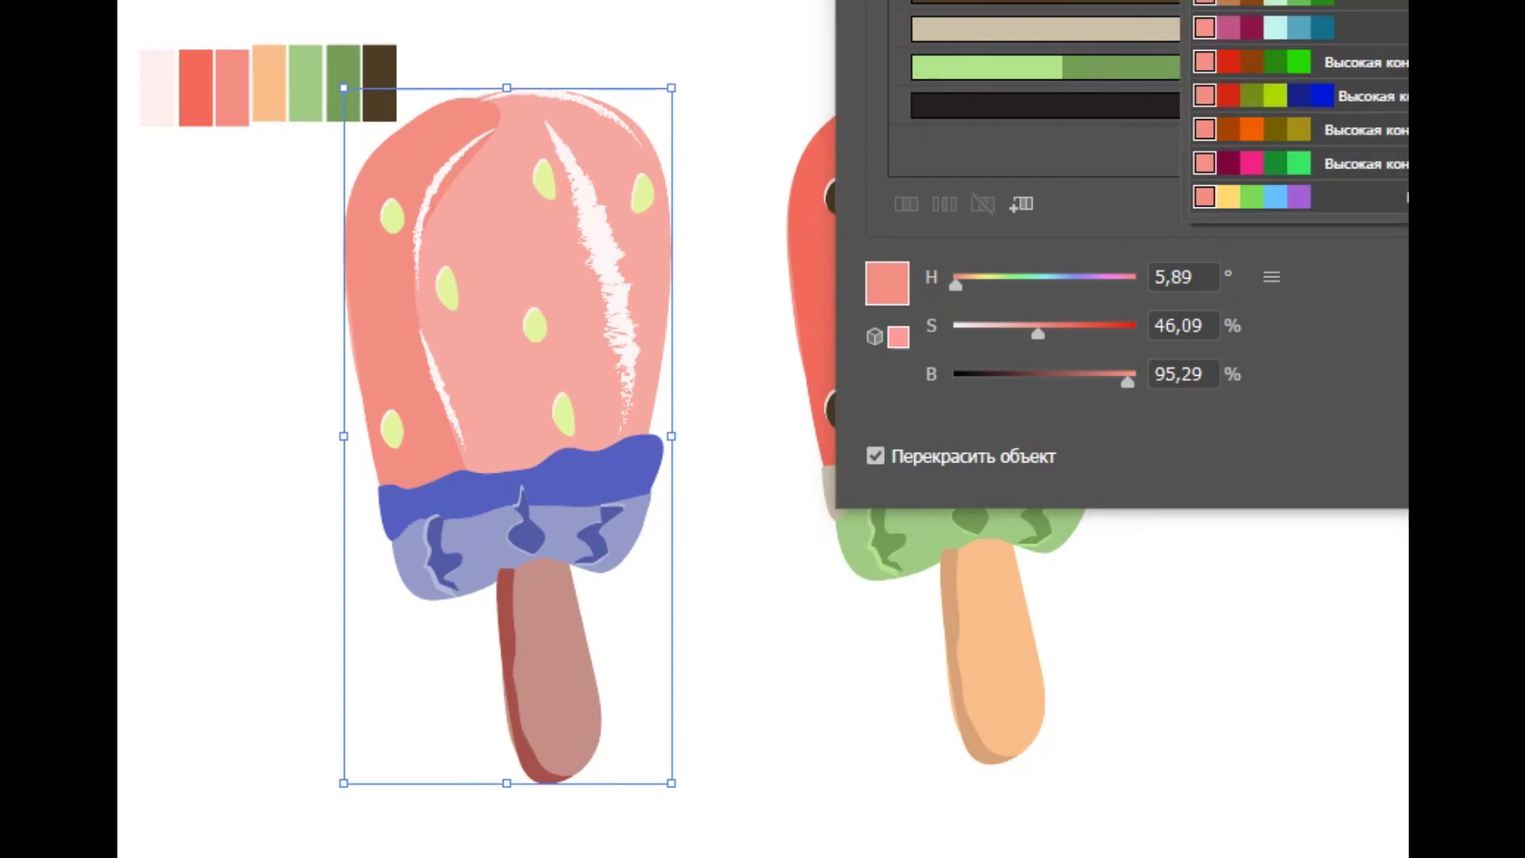
pyautogui.click(1359, 2)
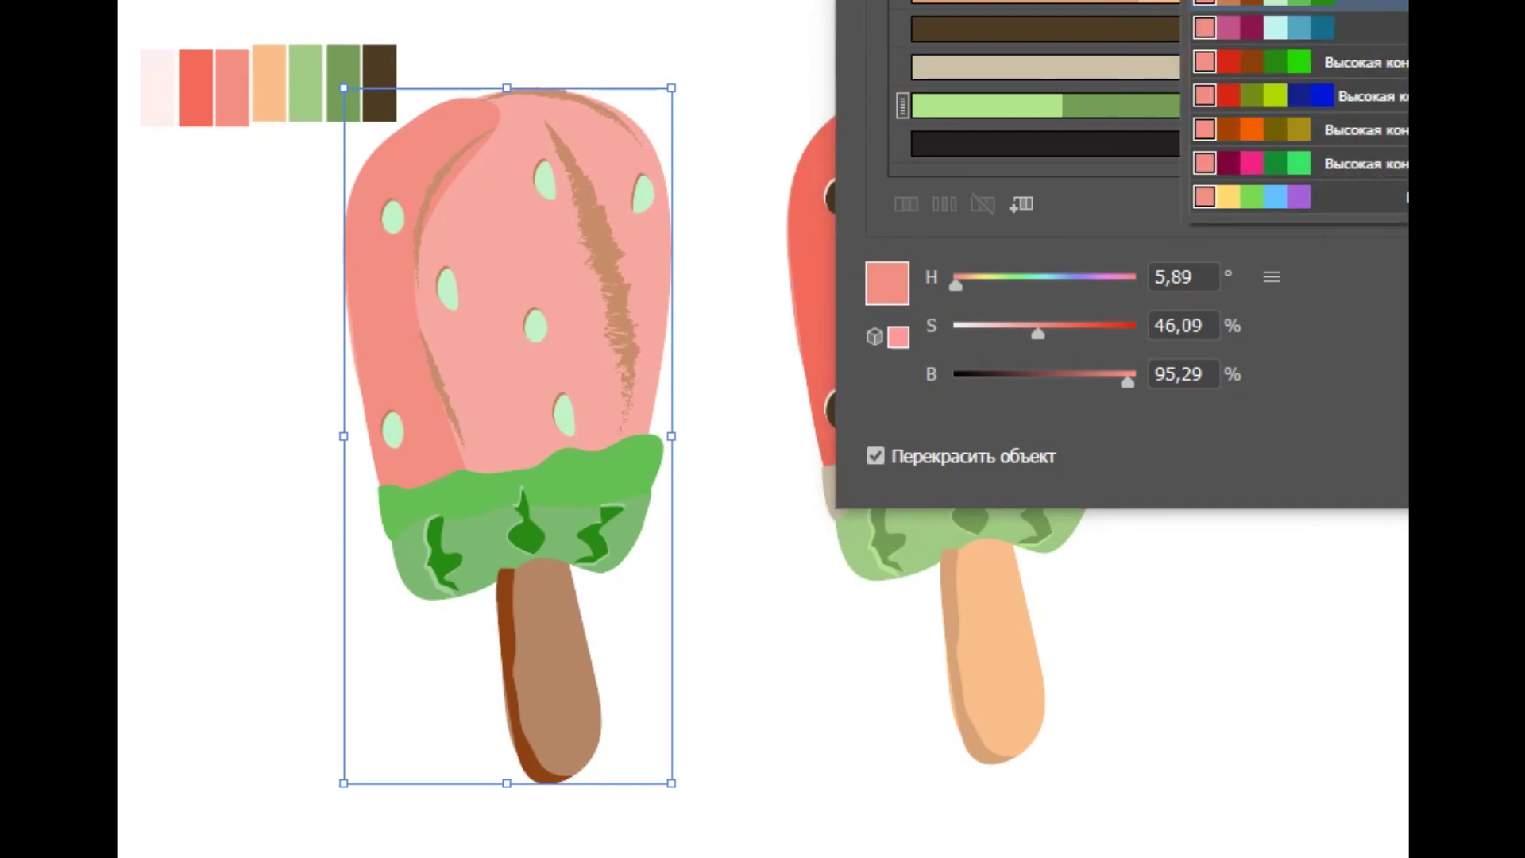
pyautogui.click(1360, 57)
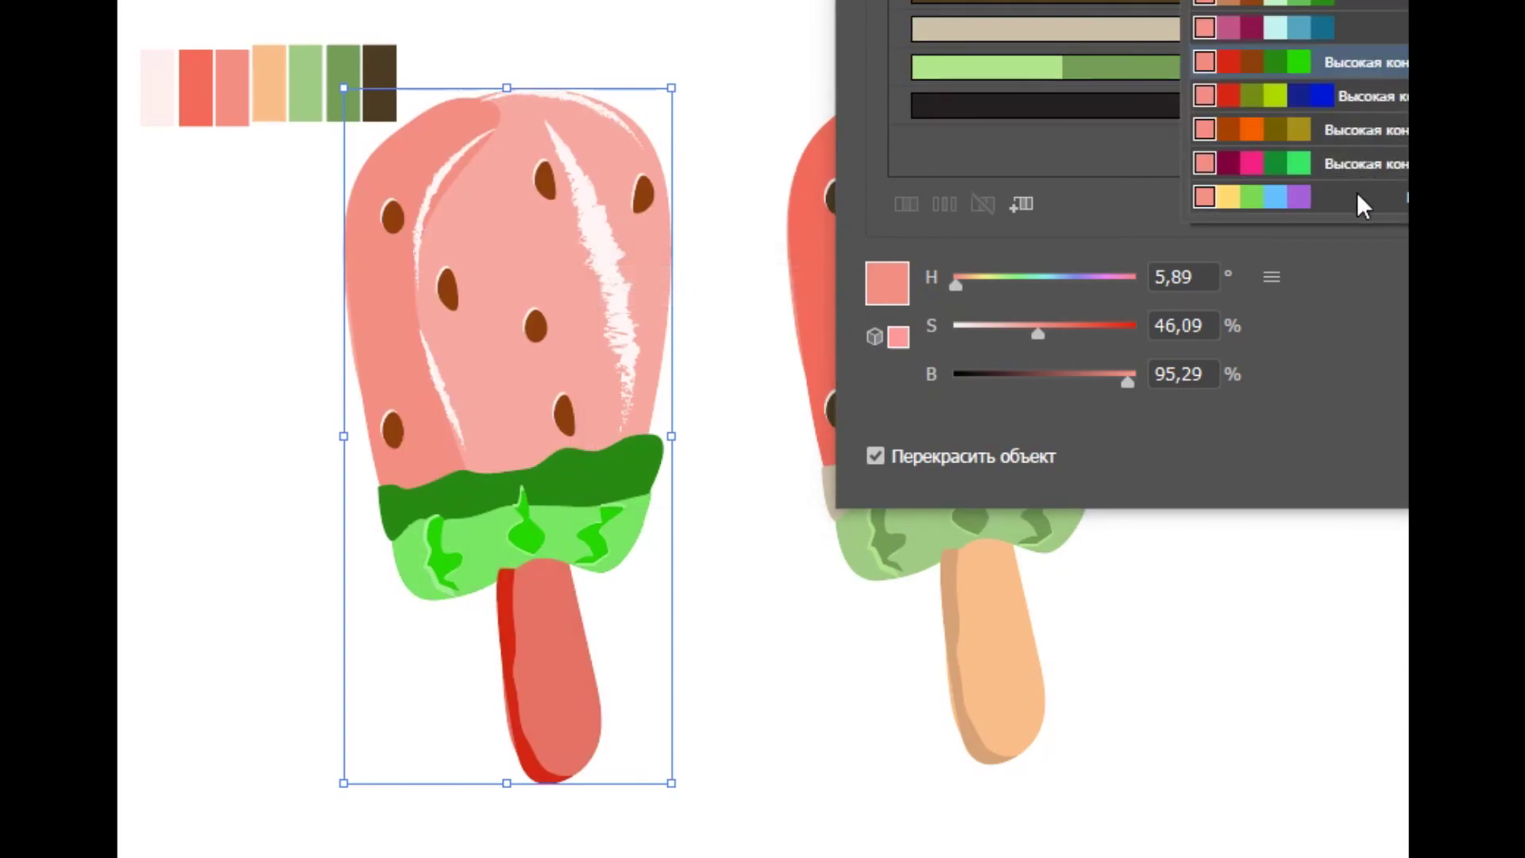
pyautogui.click(1356, 193)
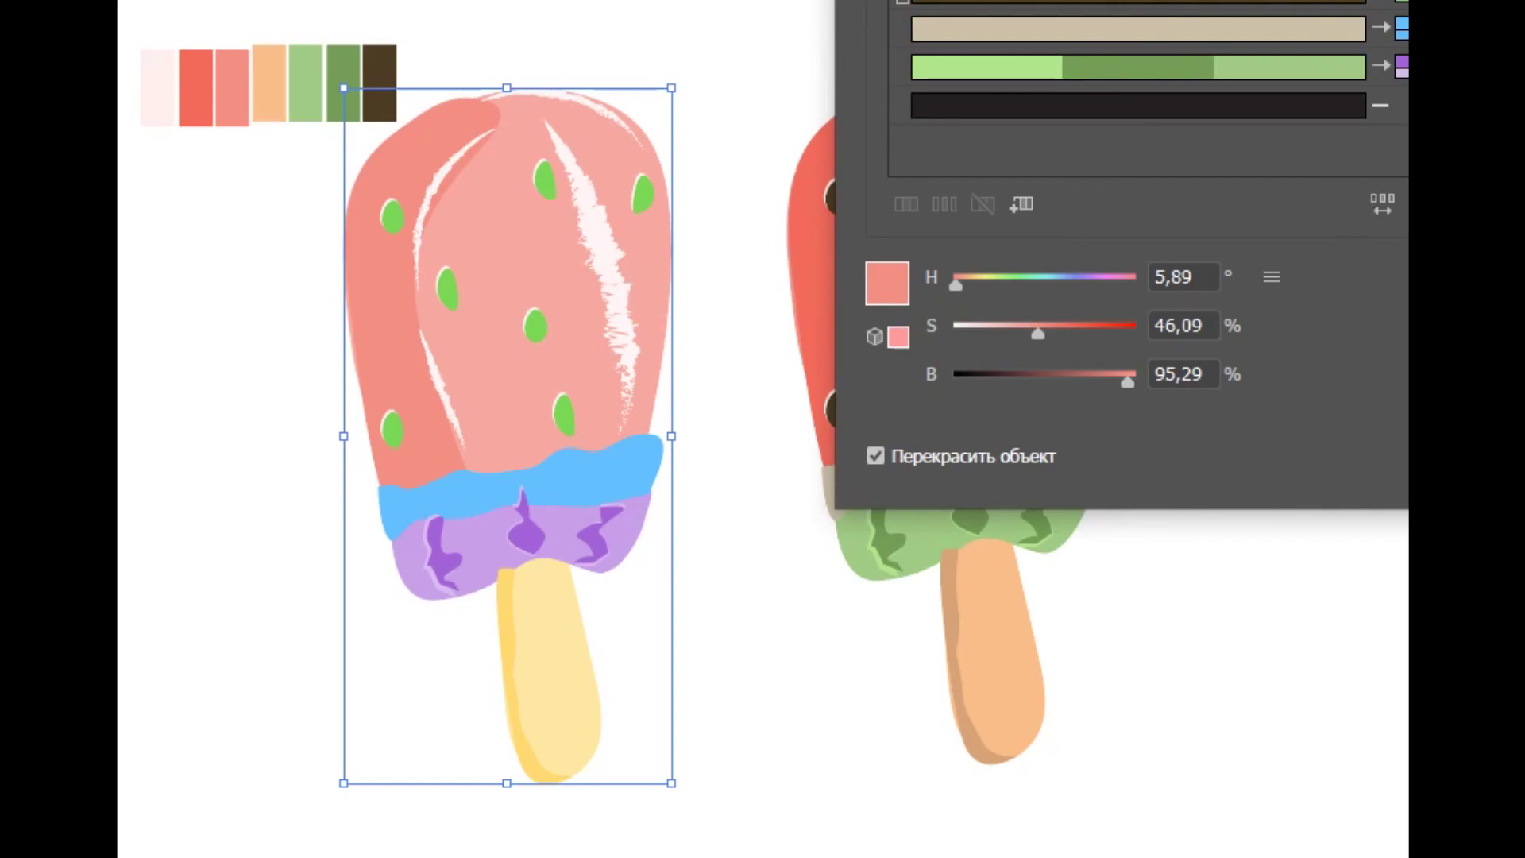
pyautogui.click(1386, 141)
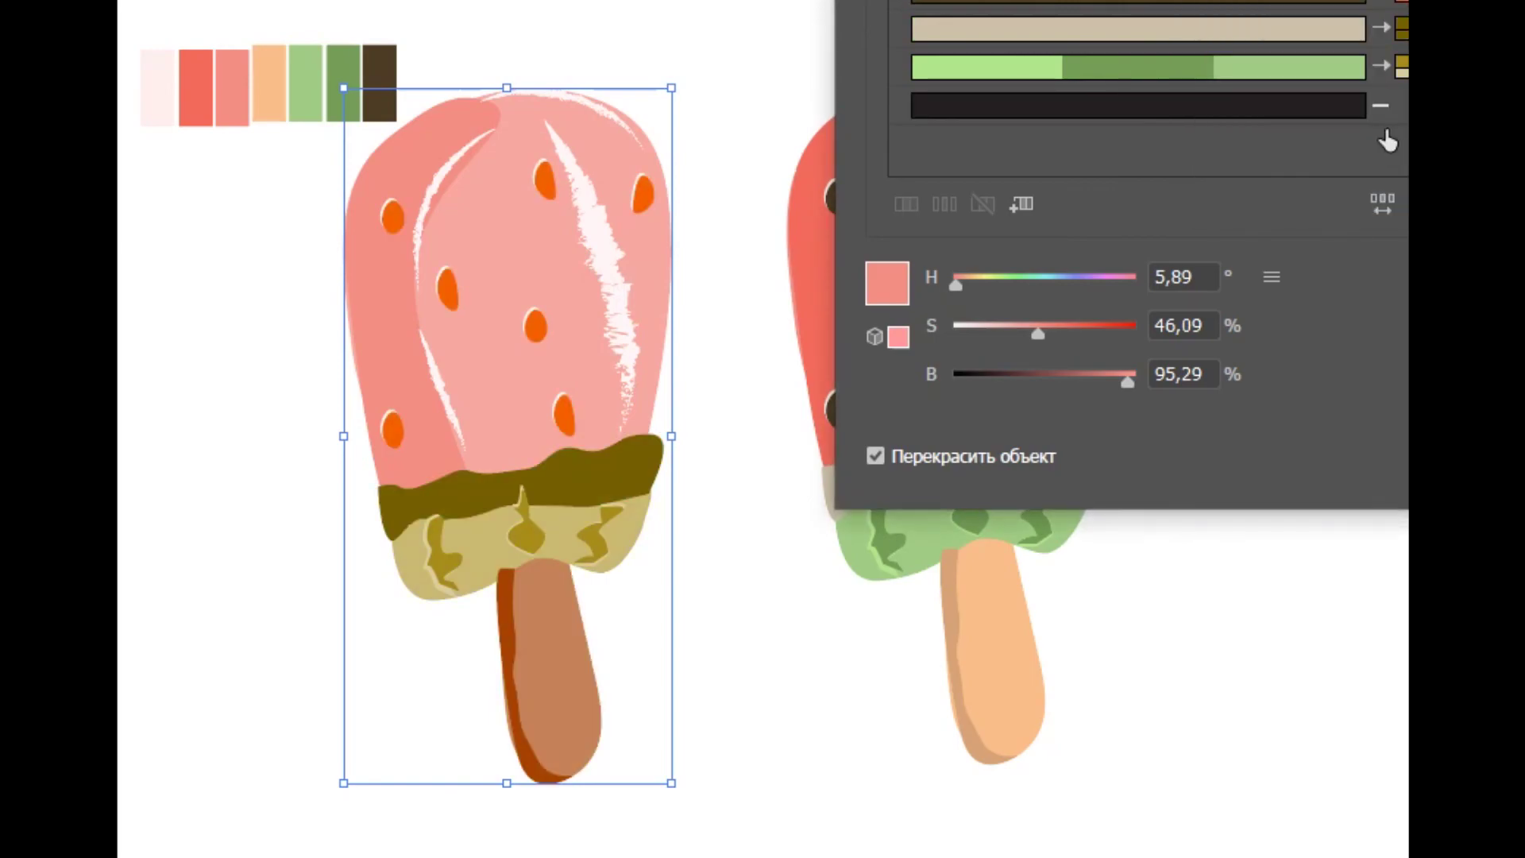
pyautogui.press('Return')
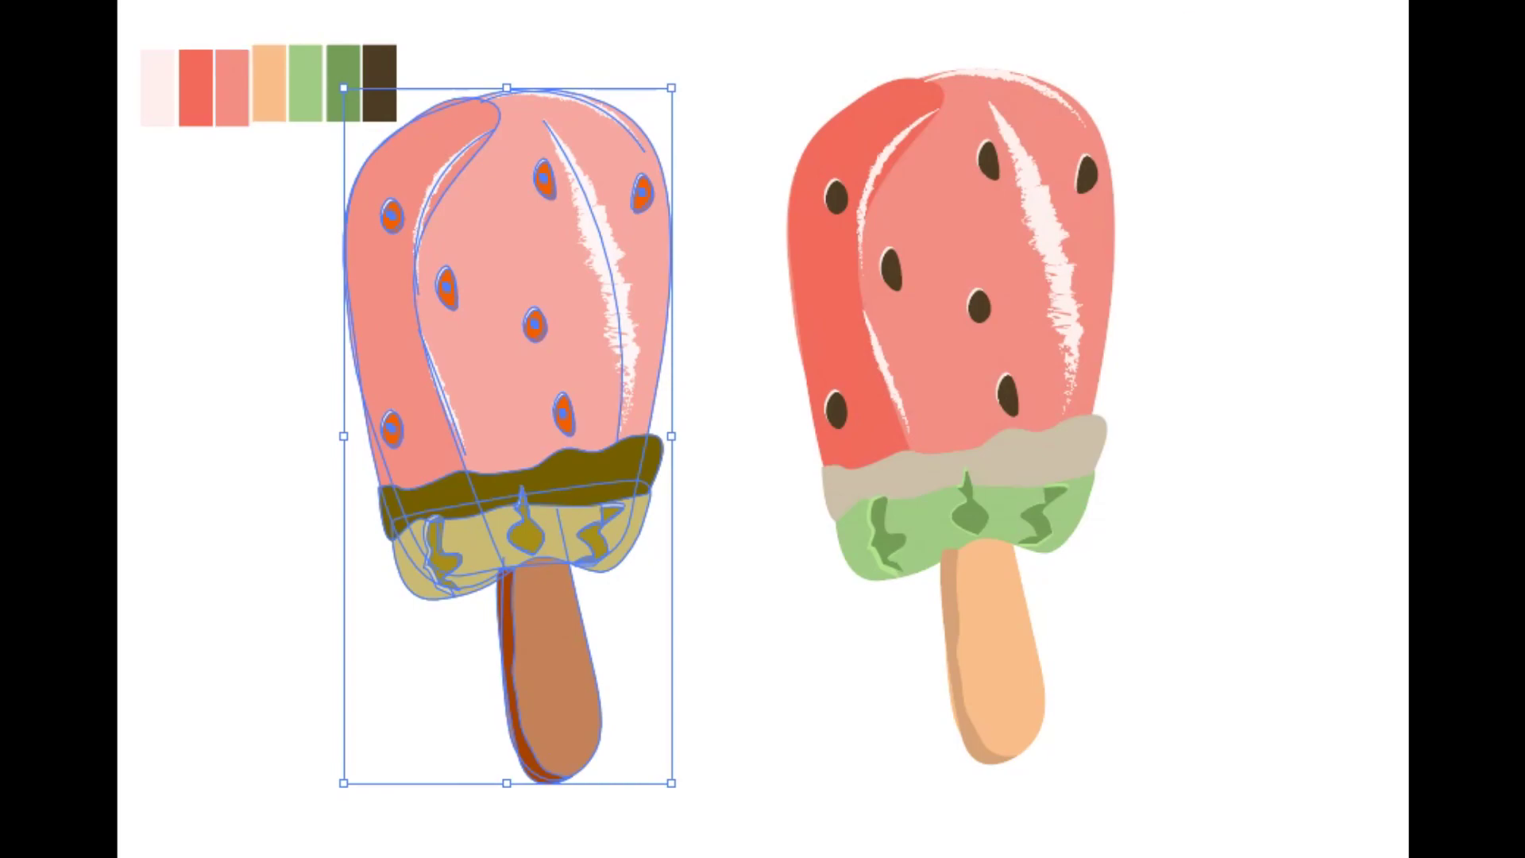
pyautogui.hotkey('ctrl', 'shift', 'a')
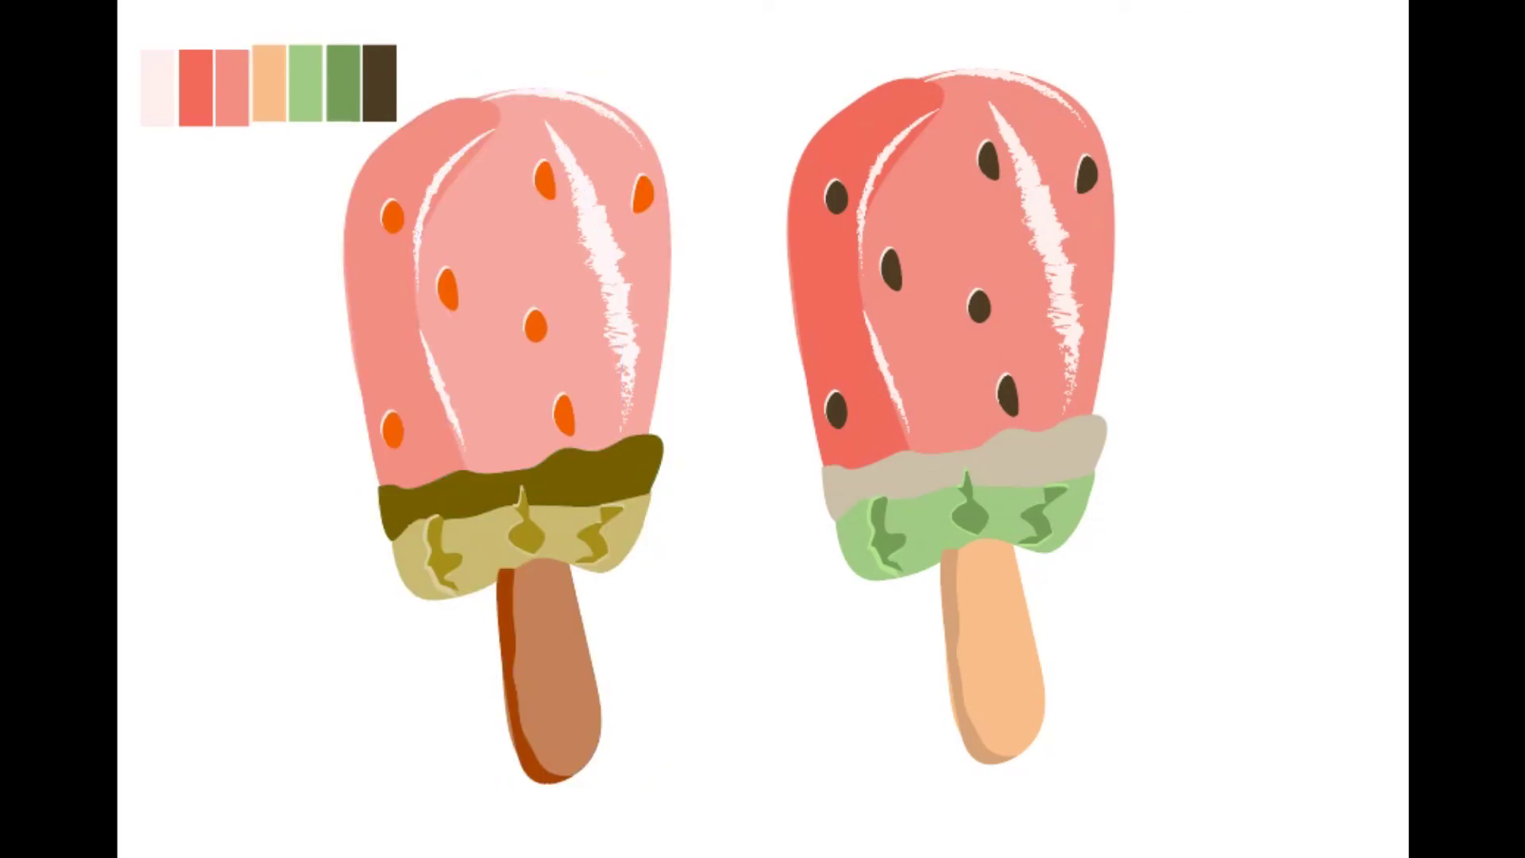